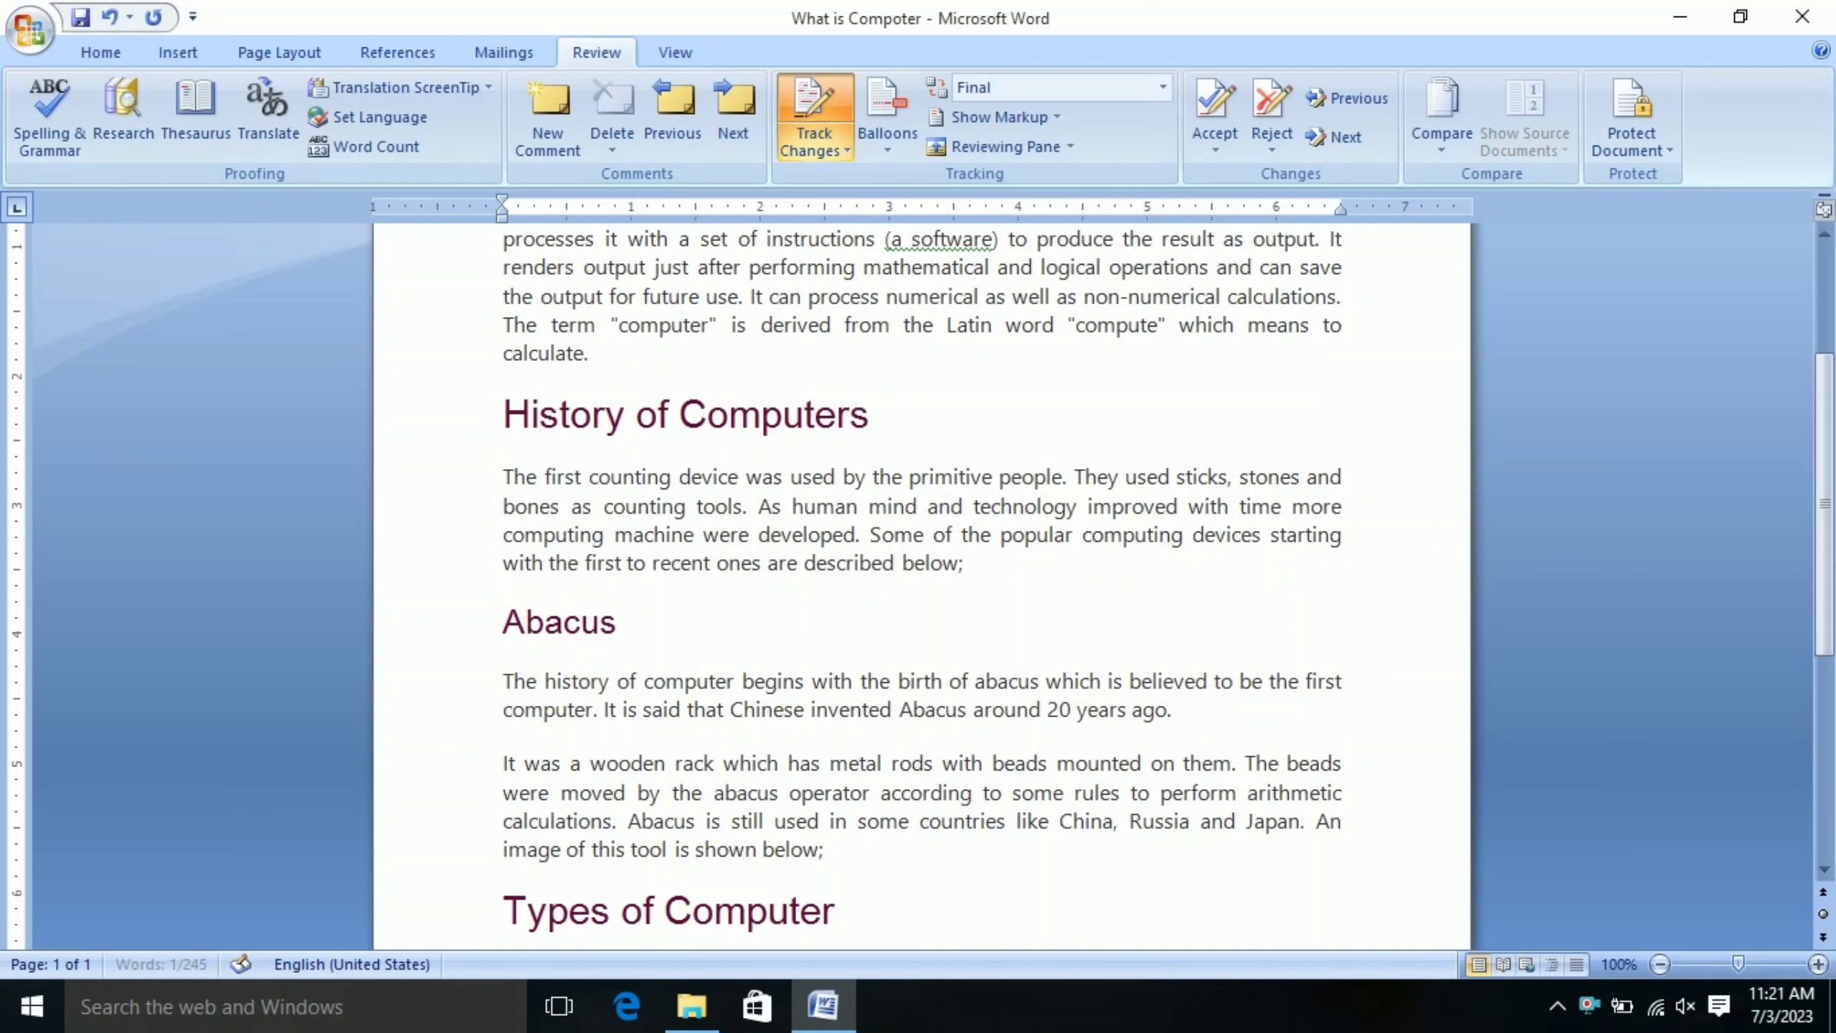
Replace "three" with "four" in the sentence on data handling capabilities under Types of Computer, and save the document
scroll(867, 694, down, 2)
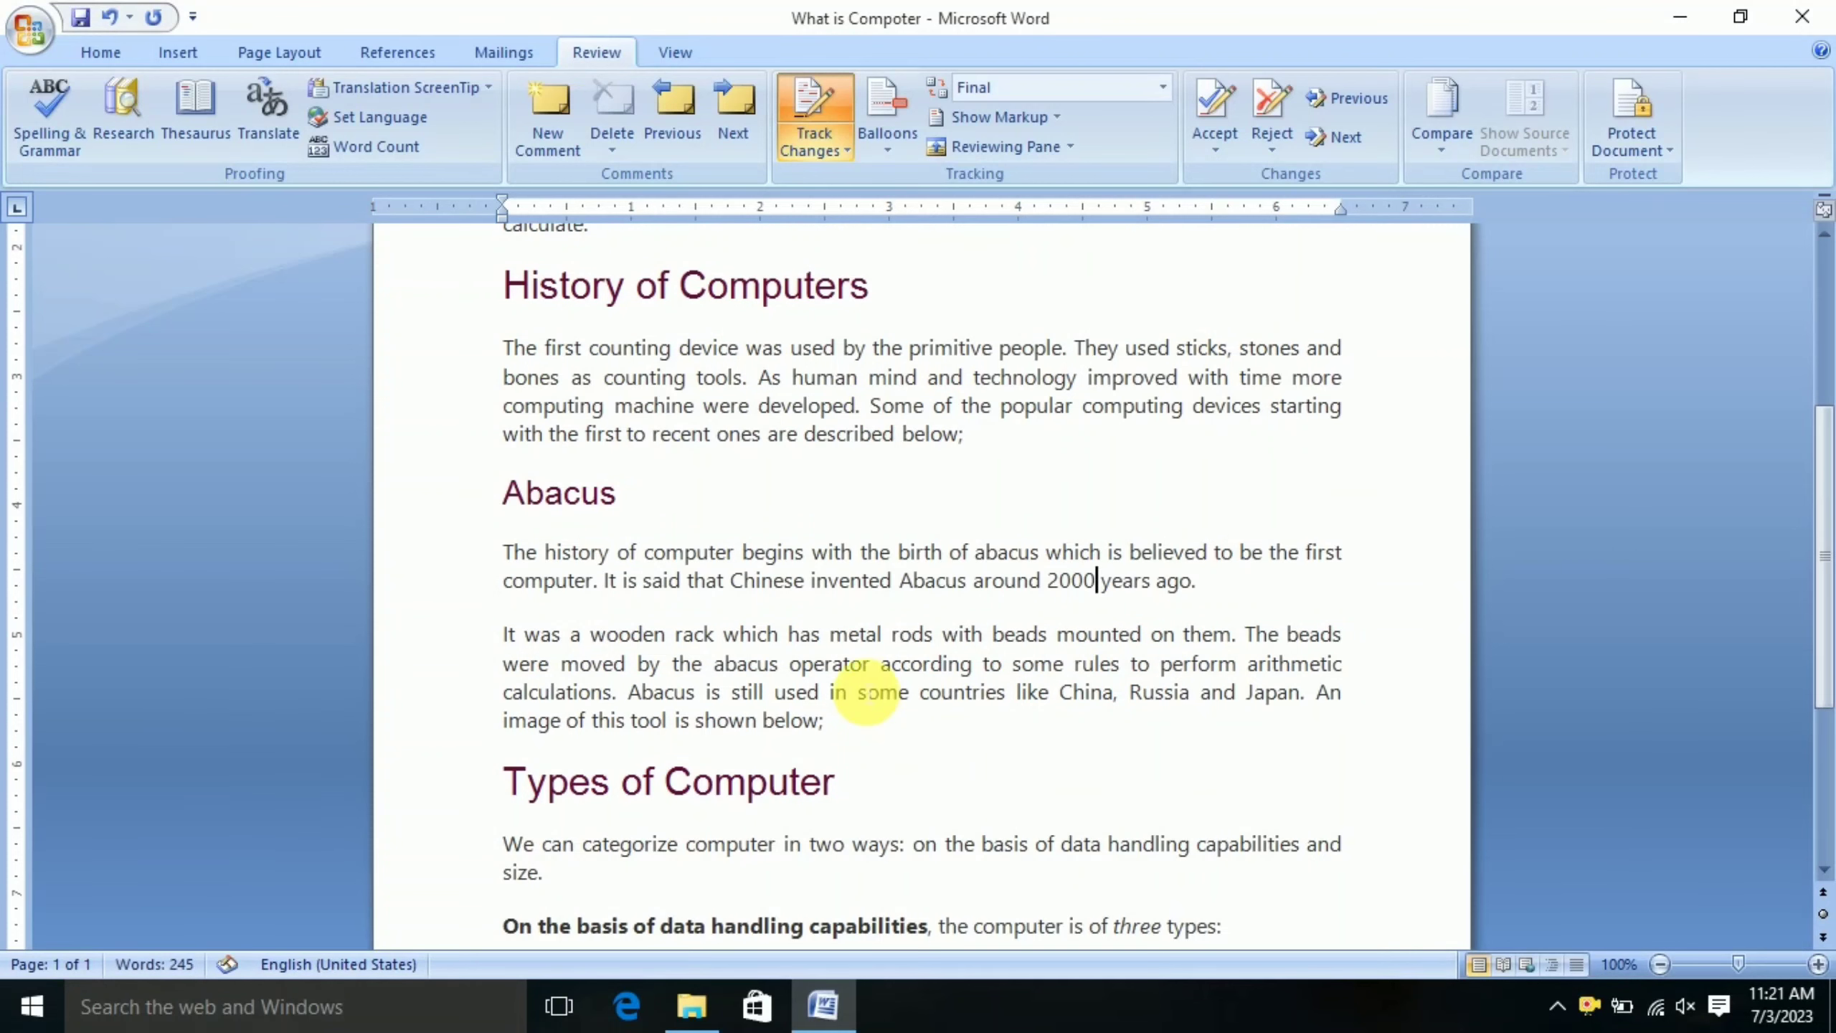
scroll(795, 680, down, 2)
scroll(643, 723, down, 1)
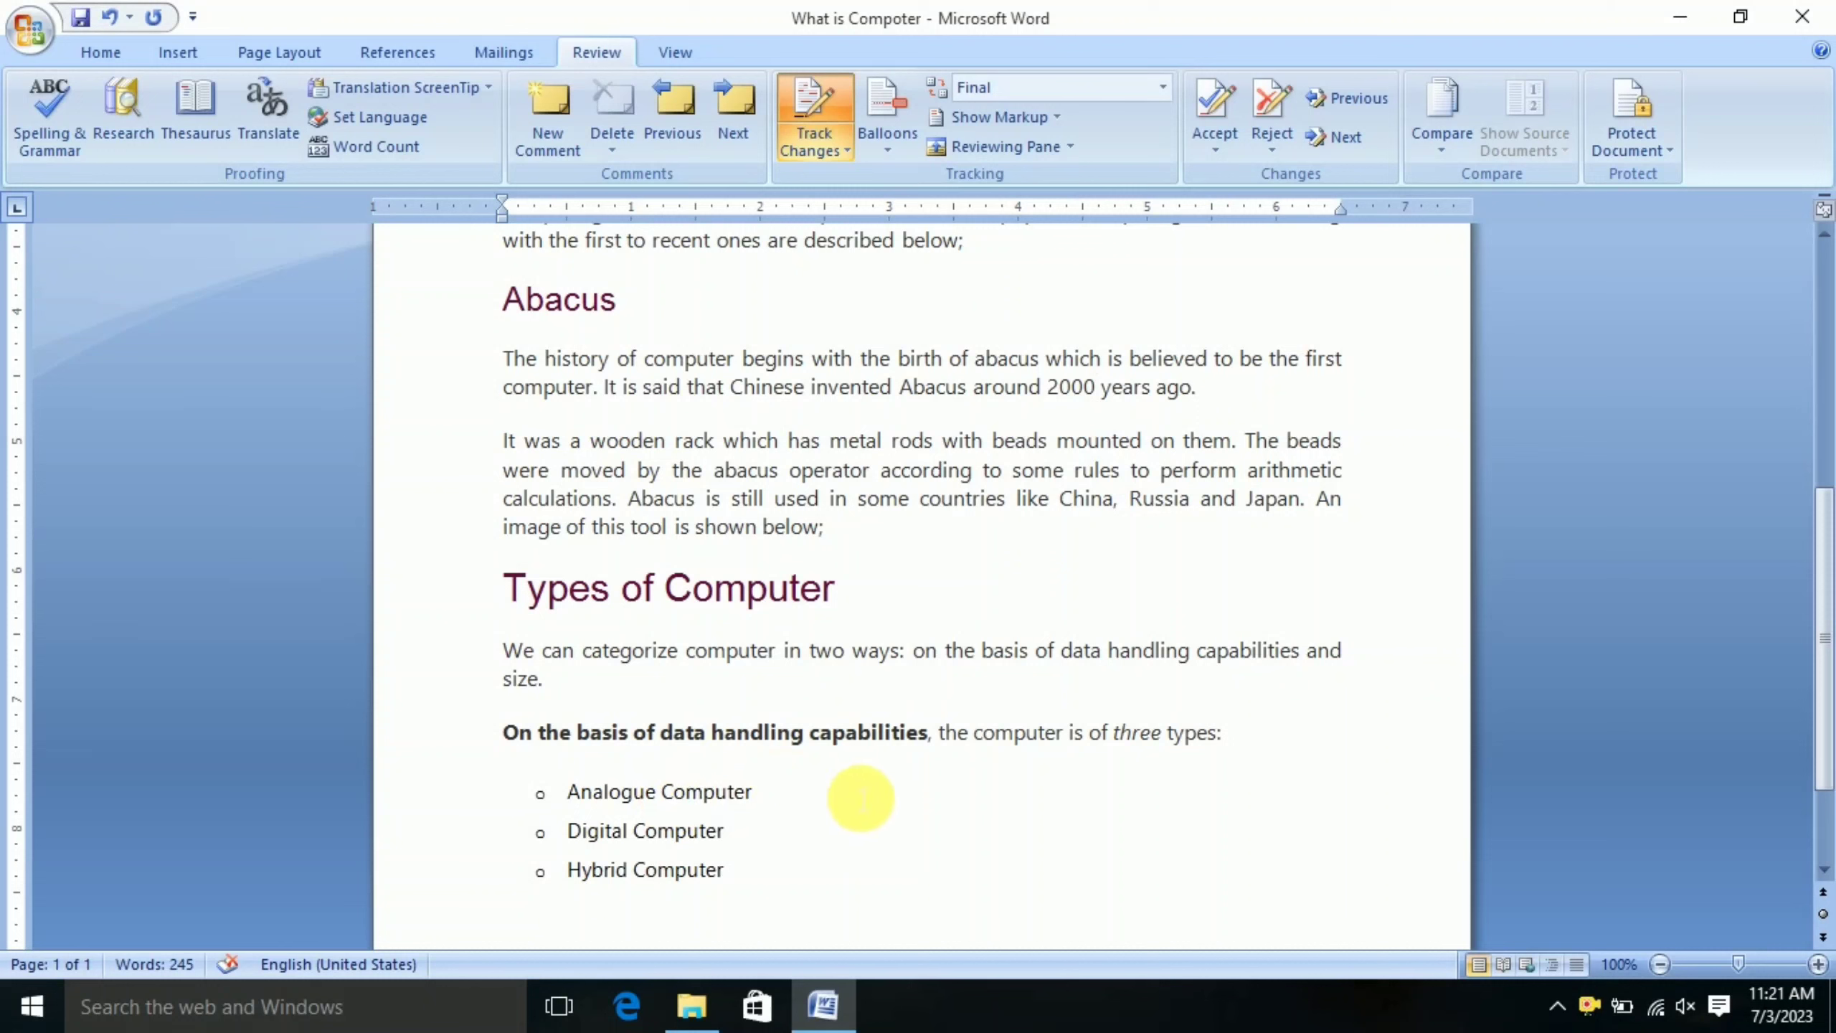
drag(1116, 742, 1161, 733)
text(fou)
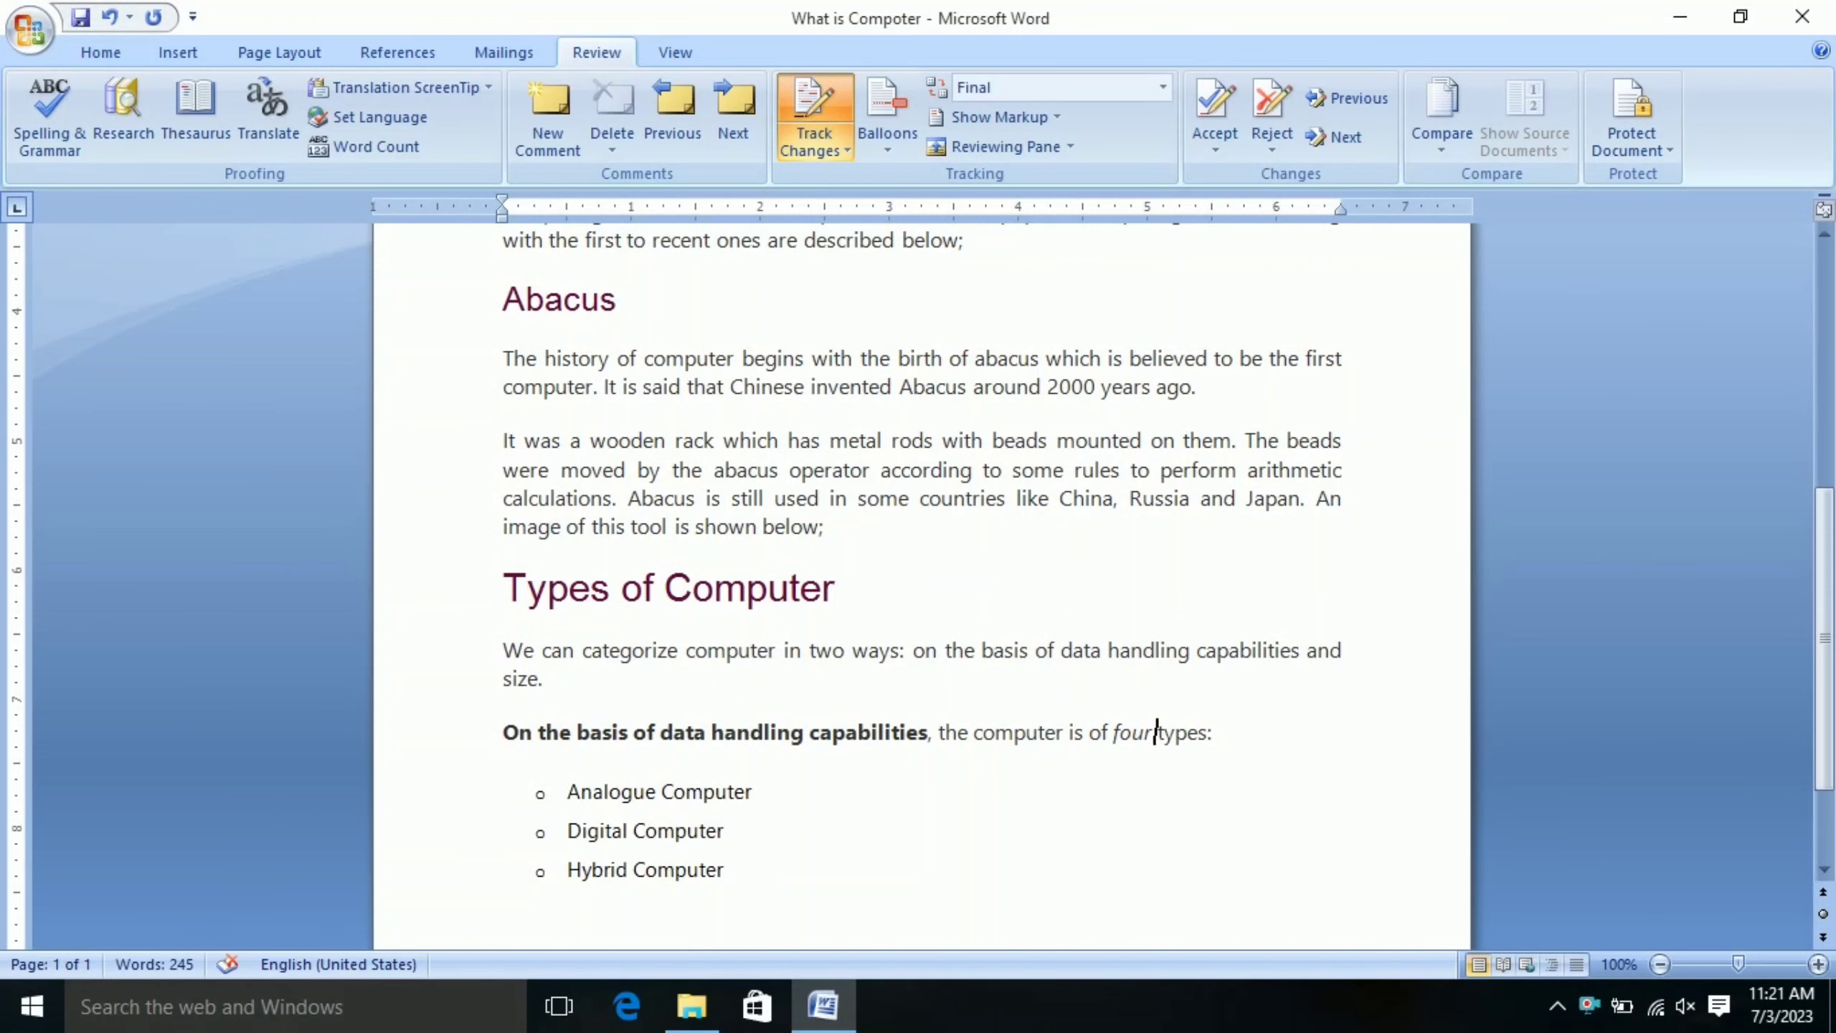
scroll(1142, 853, up, 7)
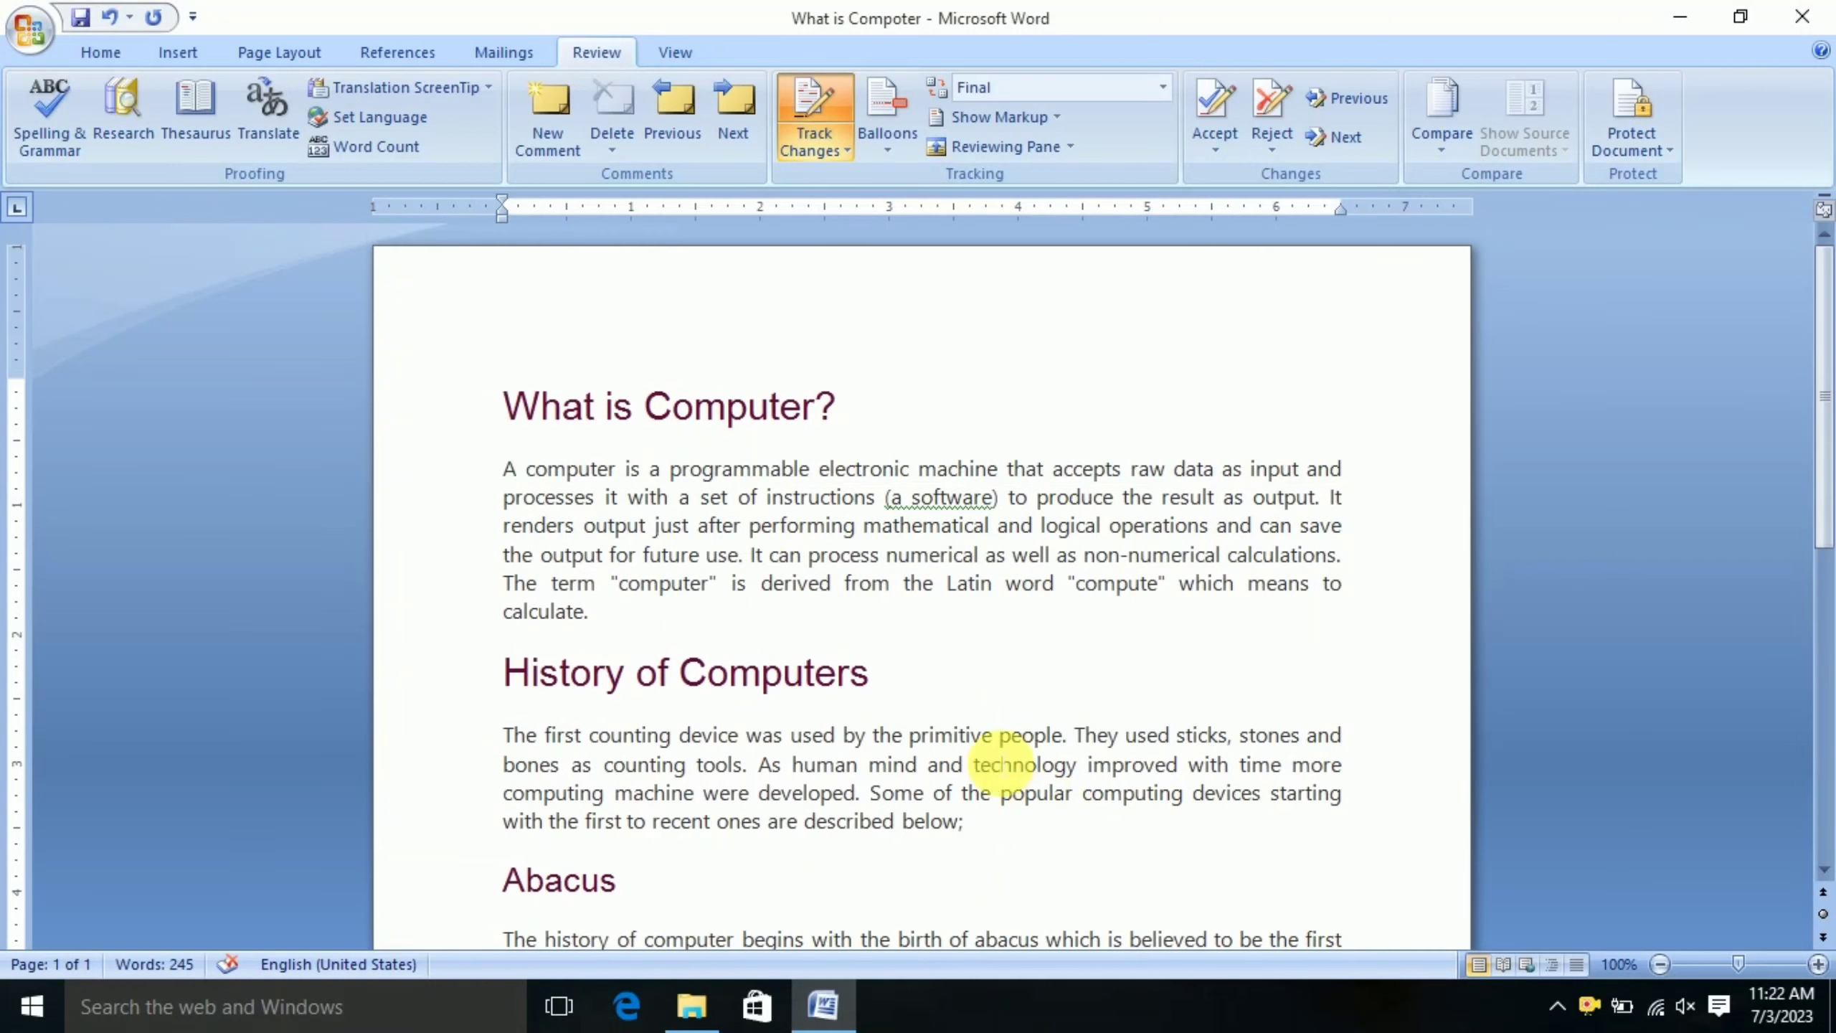
click(80, 18)
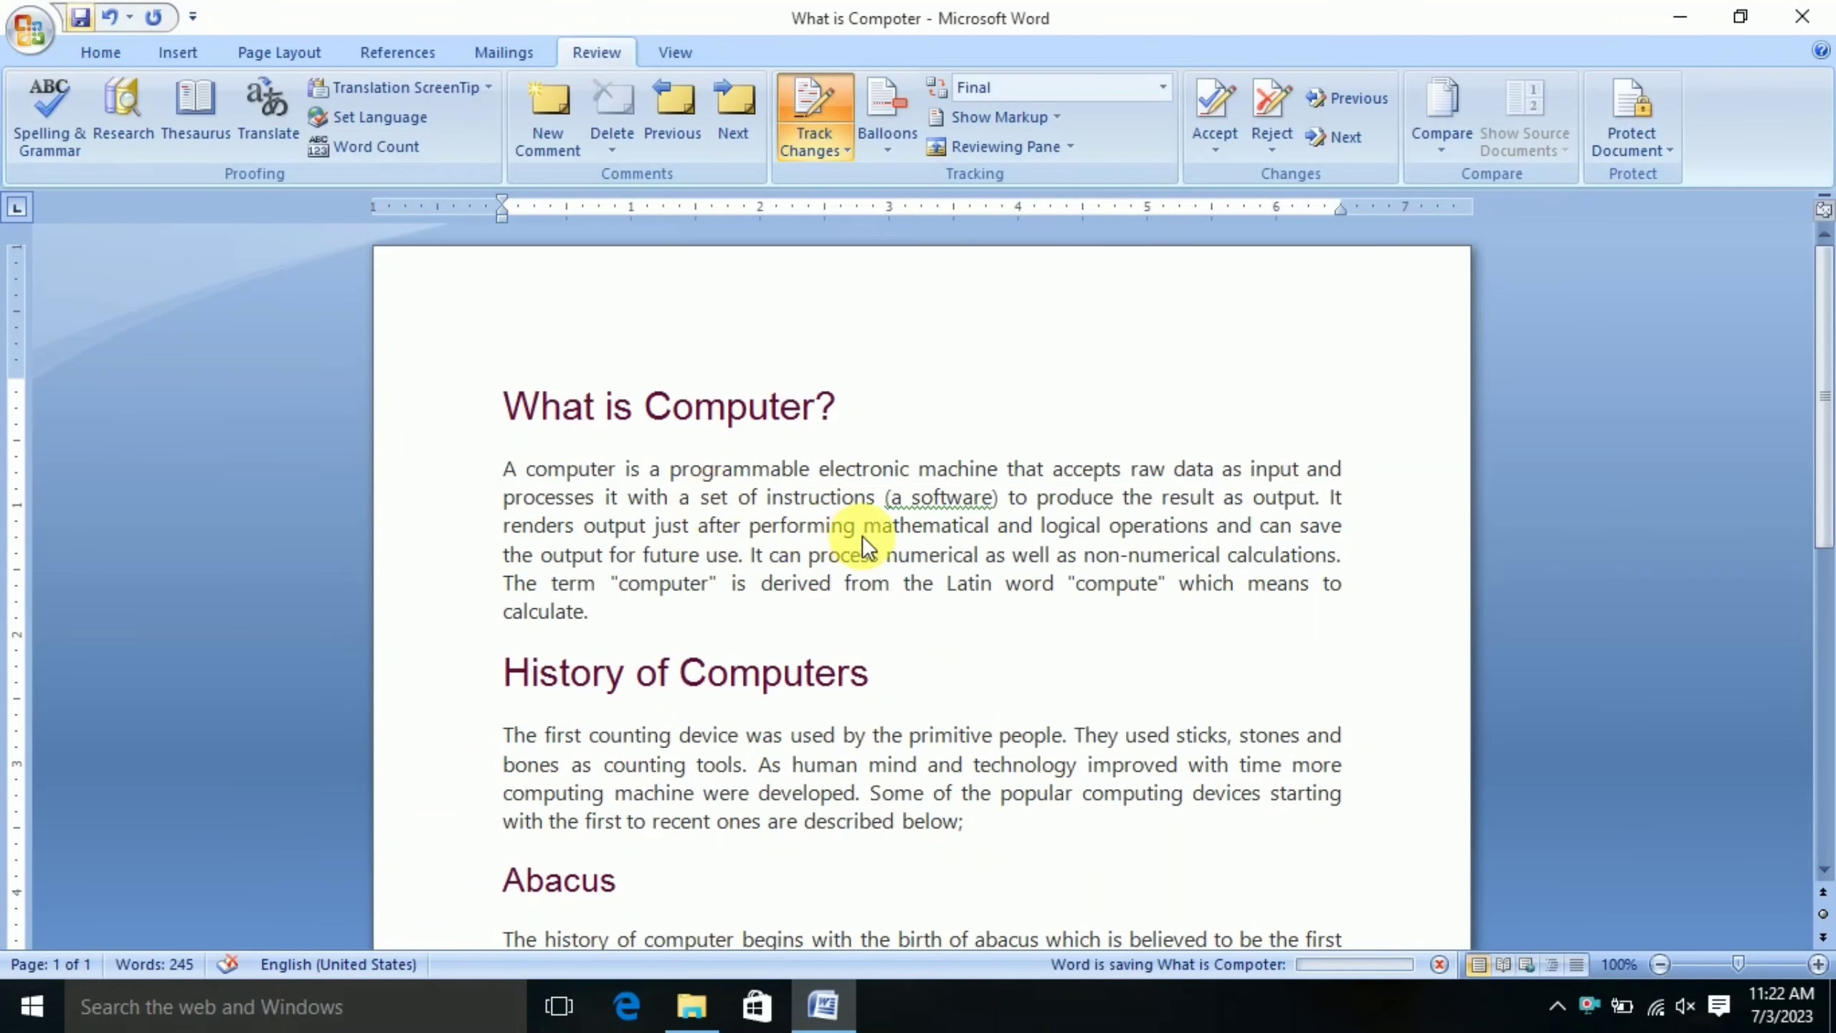
Set the review display to Original Showing Markup and look through the tracked changes across the document
scroll(1189, 452, down, 8)
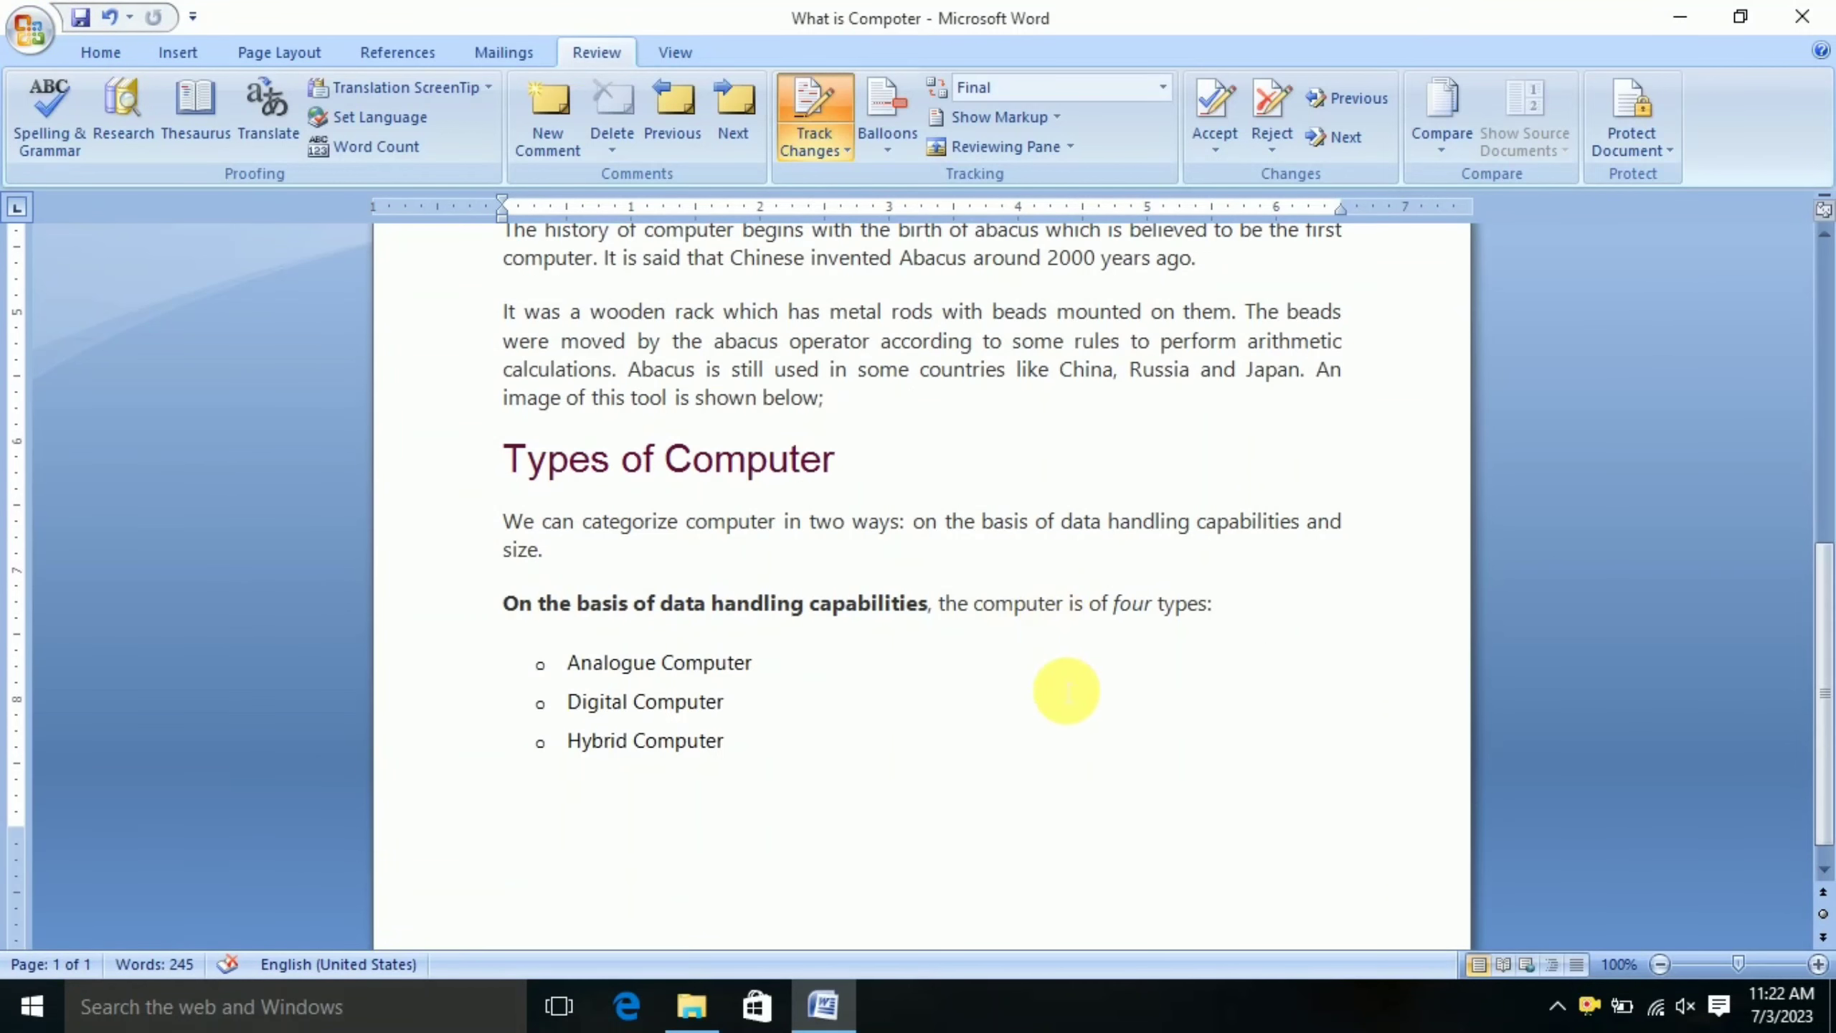
scroll(1066, 689, up, 8)
scroll(1028, 590, down, 3)
scroll(1025, 582, up, 3)
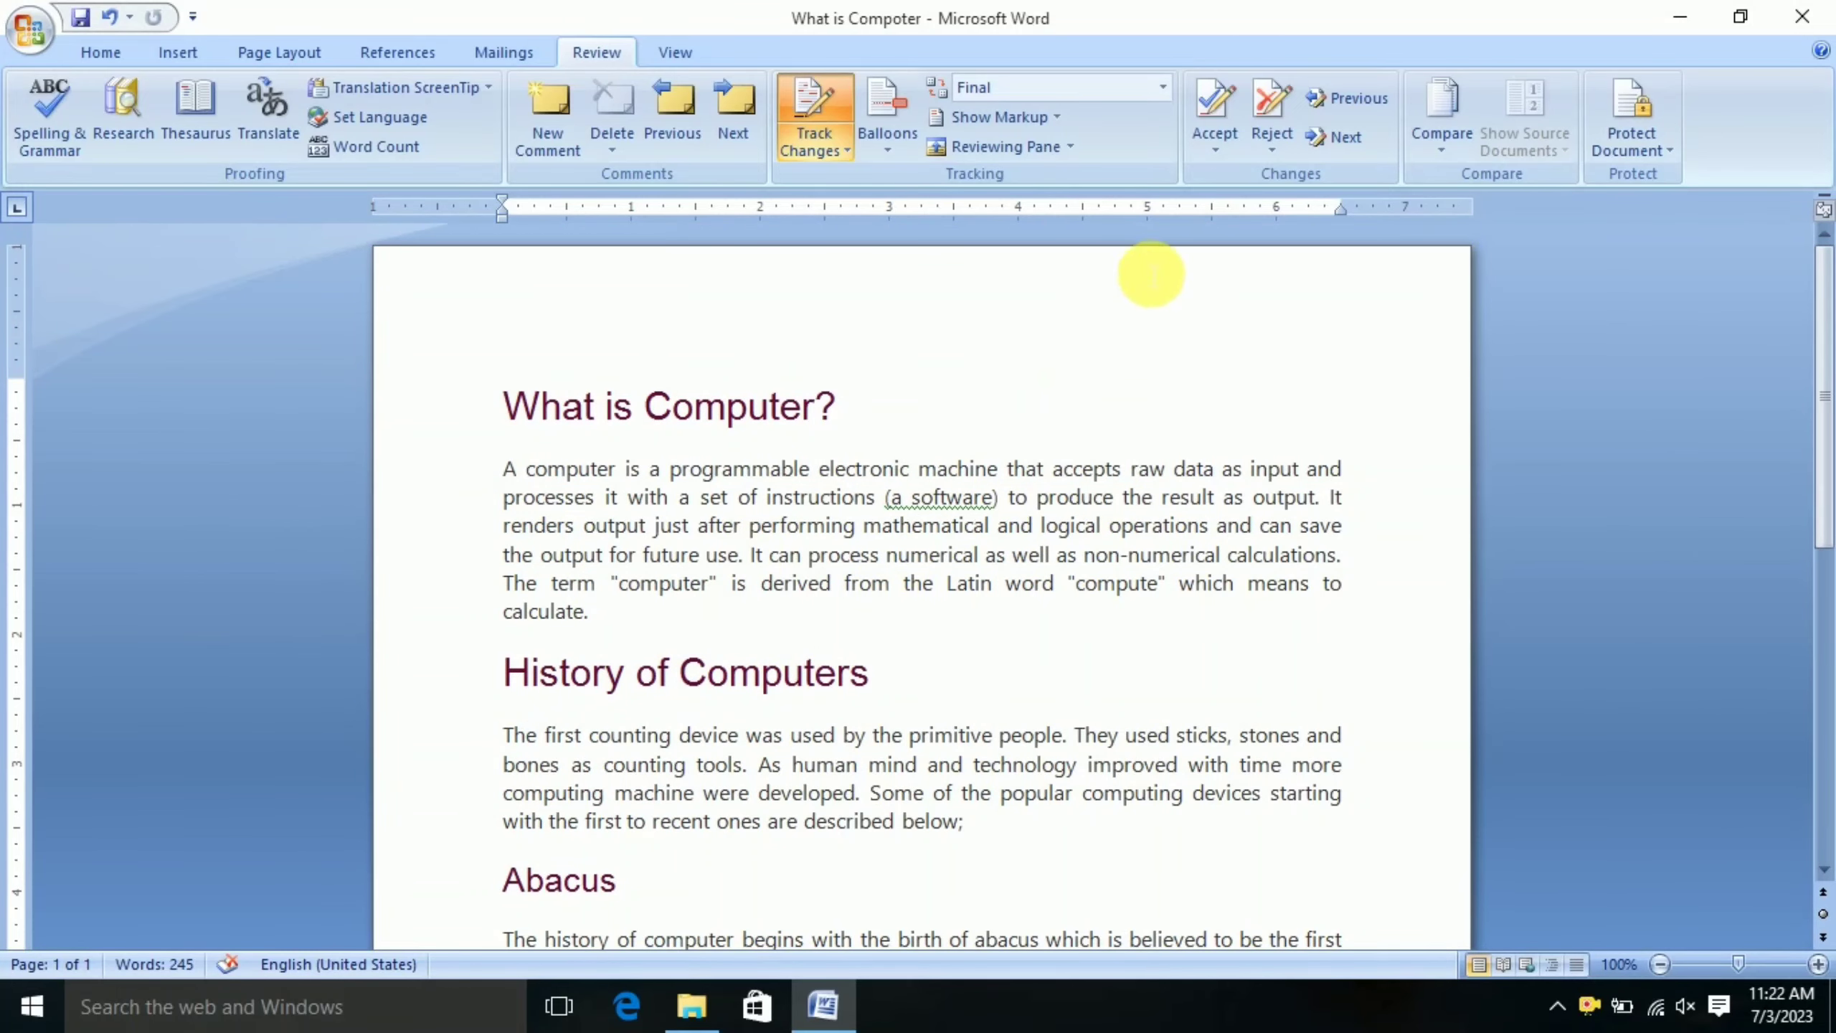
click(1164, 87)
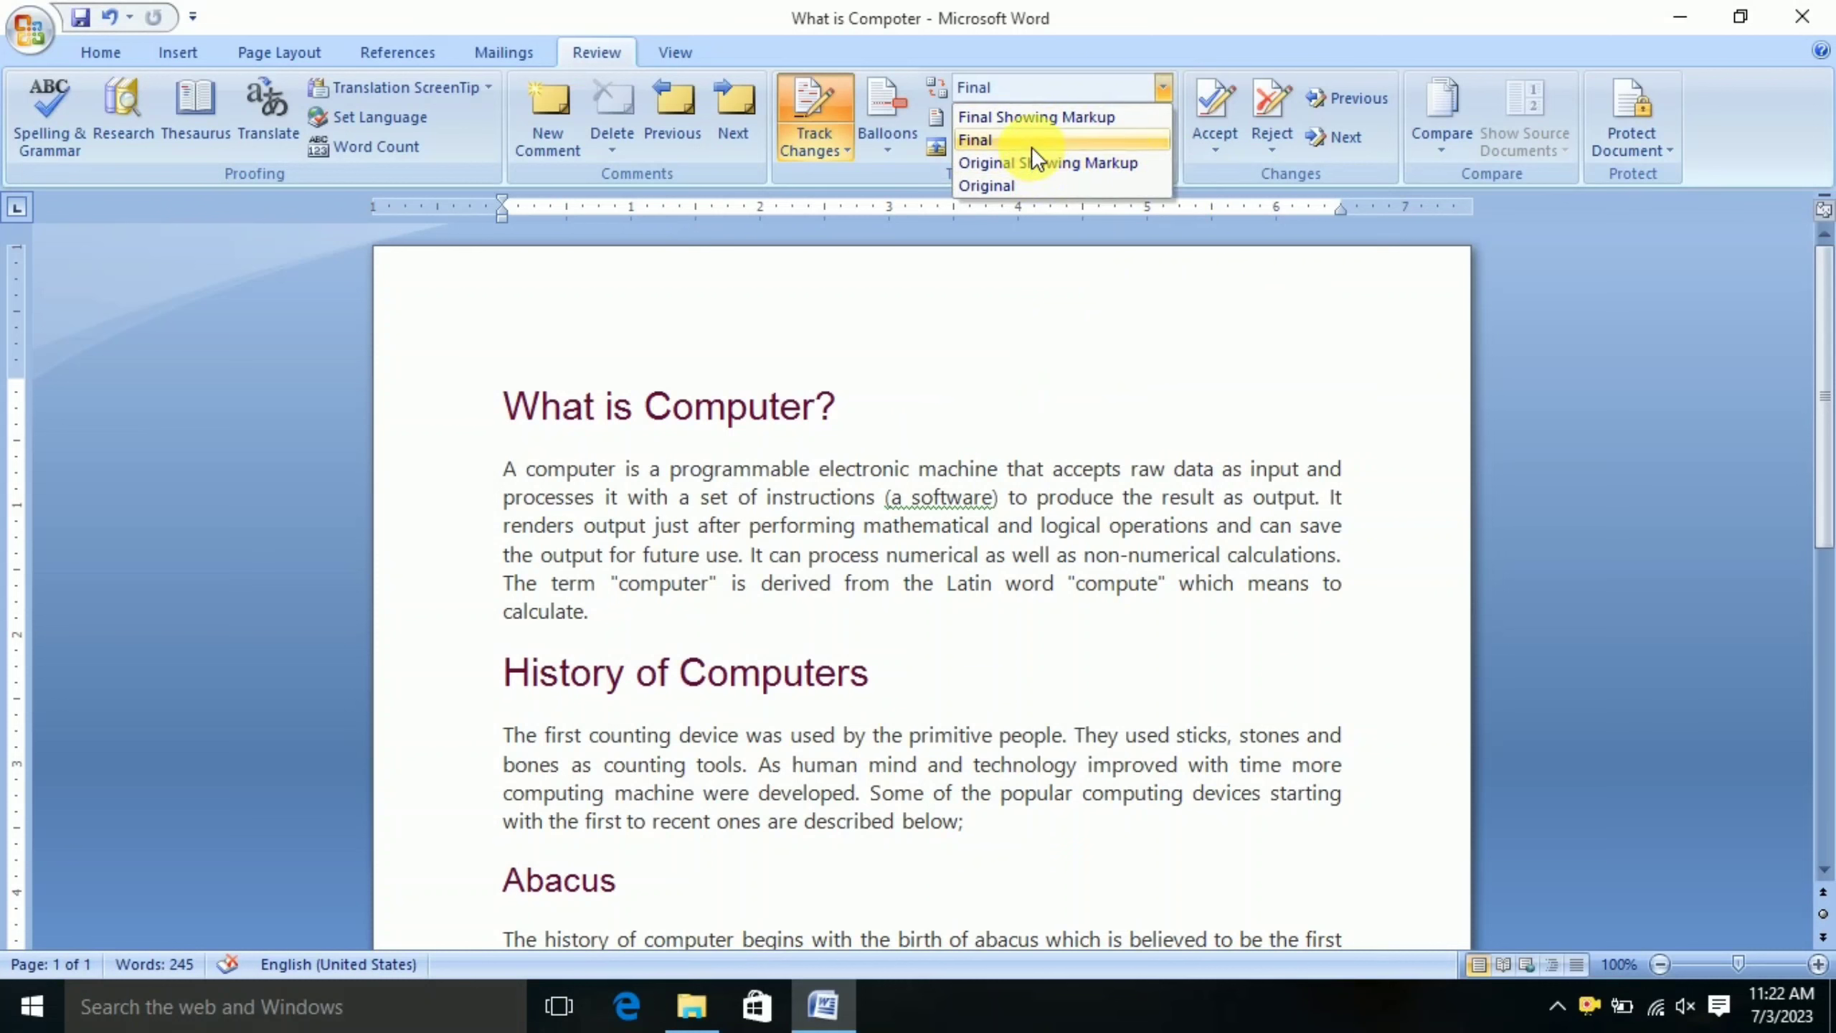
click(1036, 165)
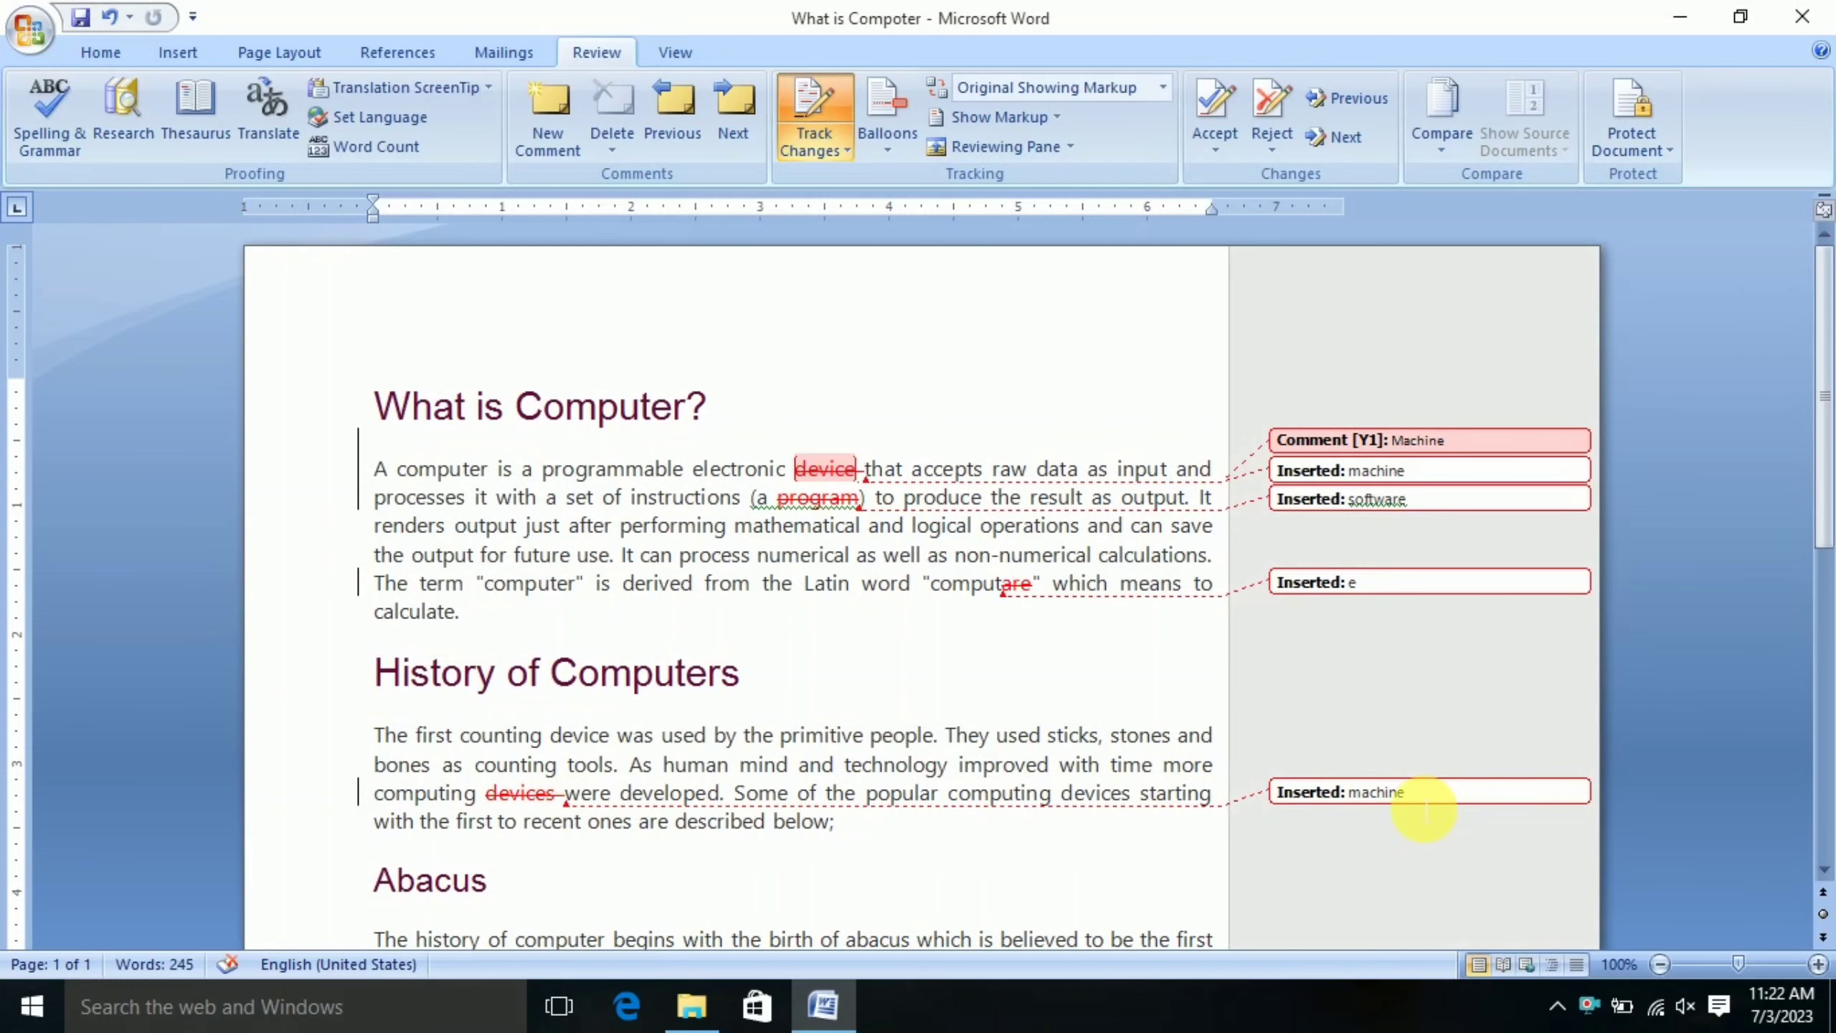
scroll(1424, 811, down, 4)
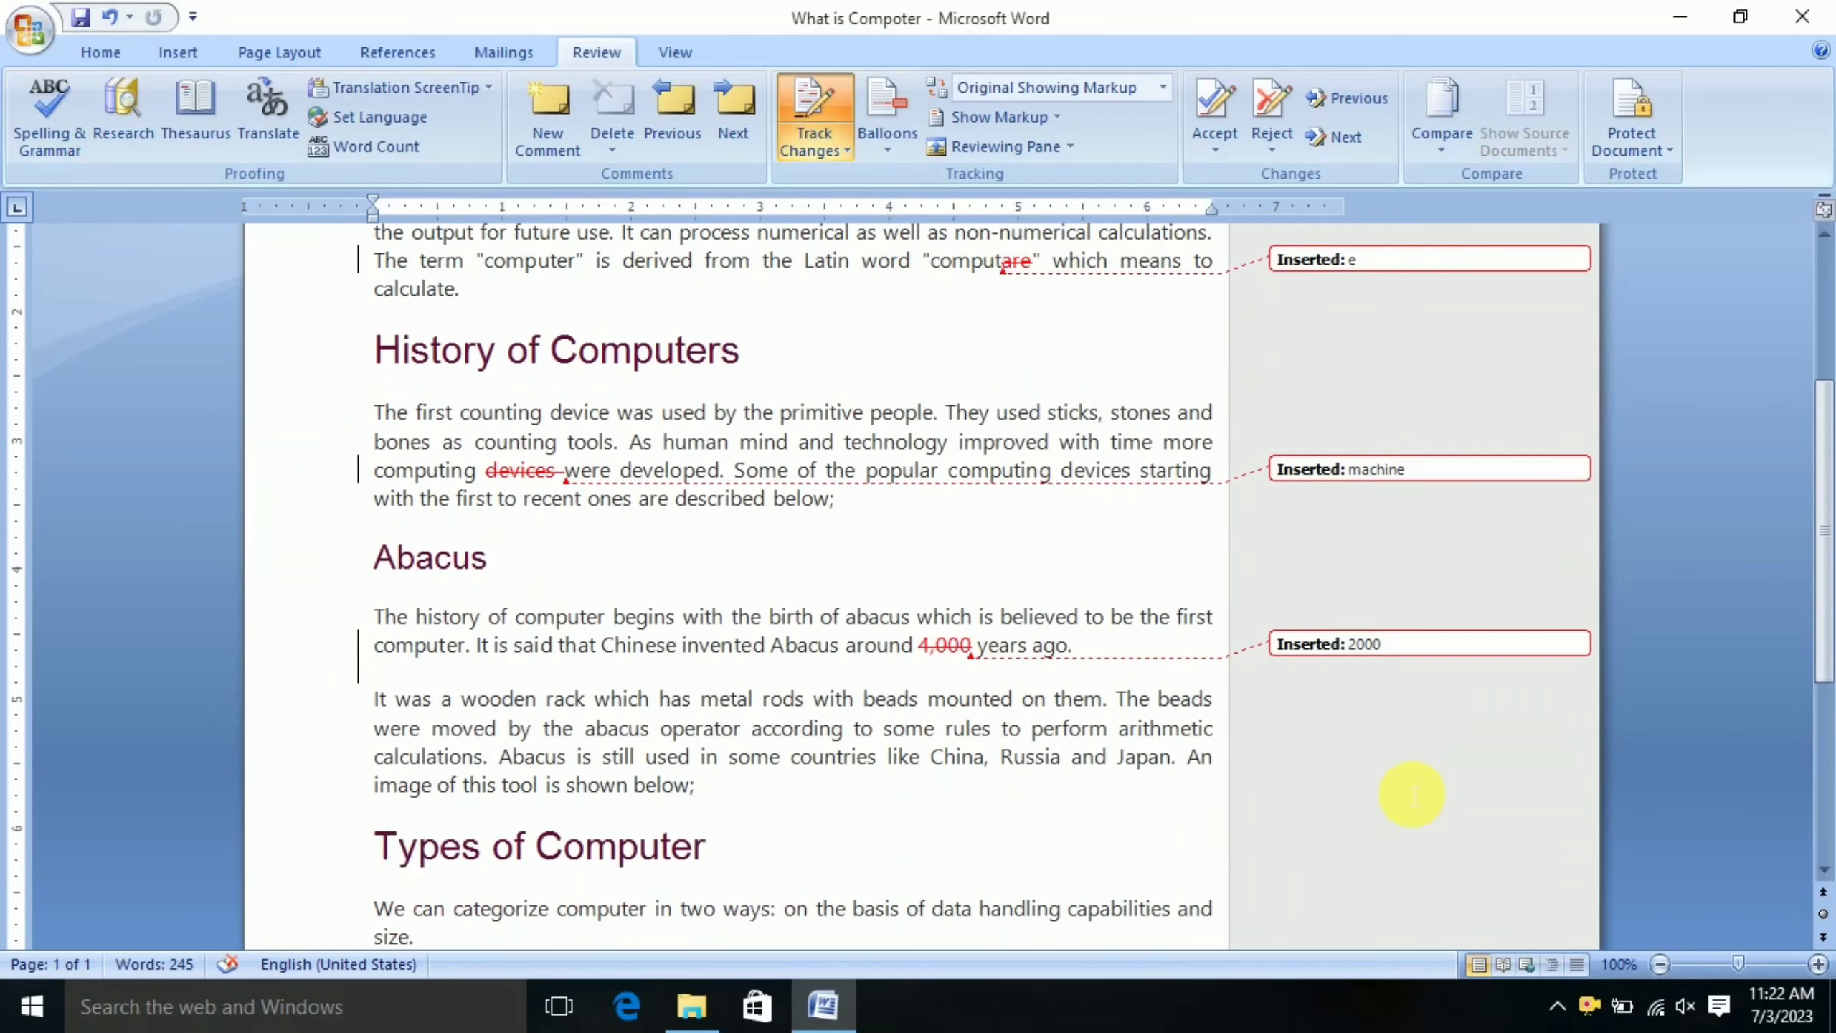
scroll(1385, 779, down, 5)
scroll(1284, 738, up, 2)
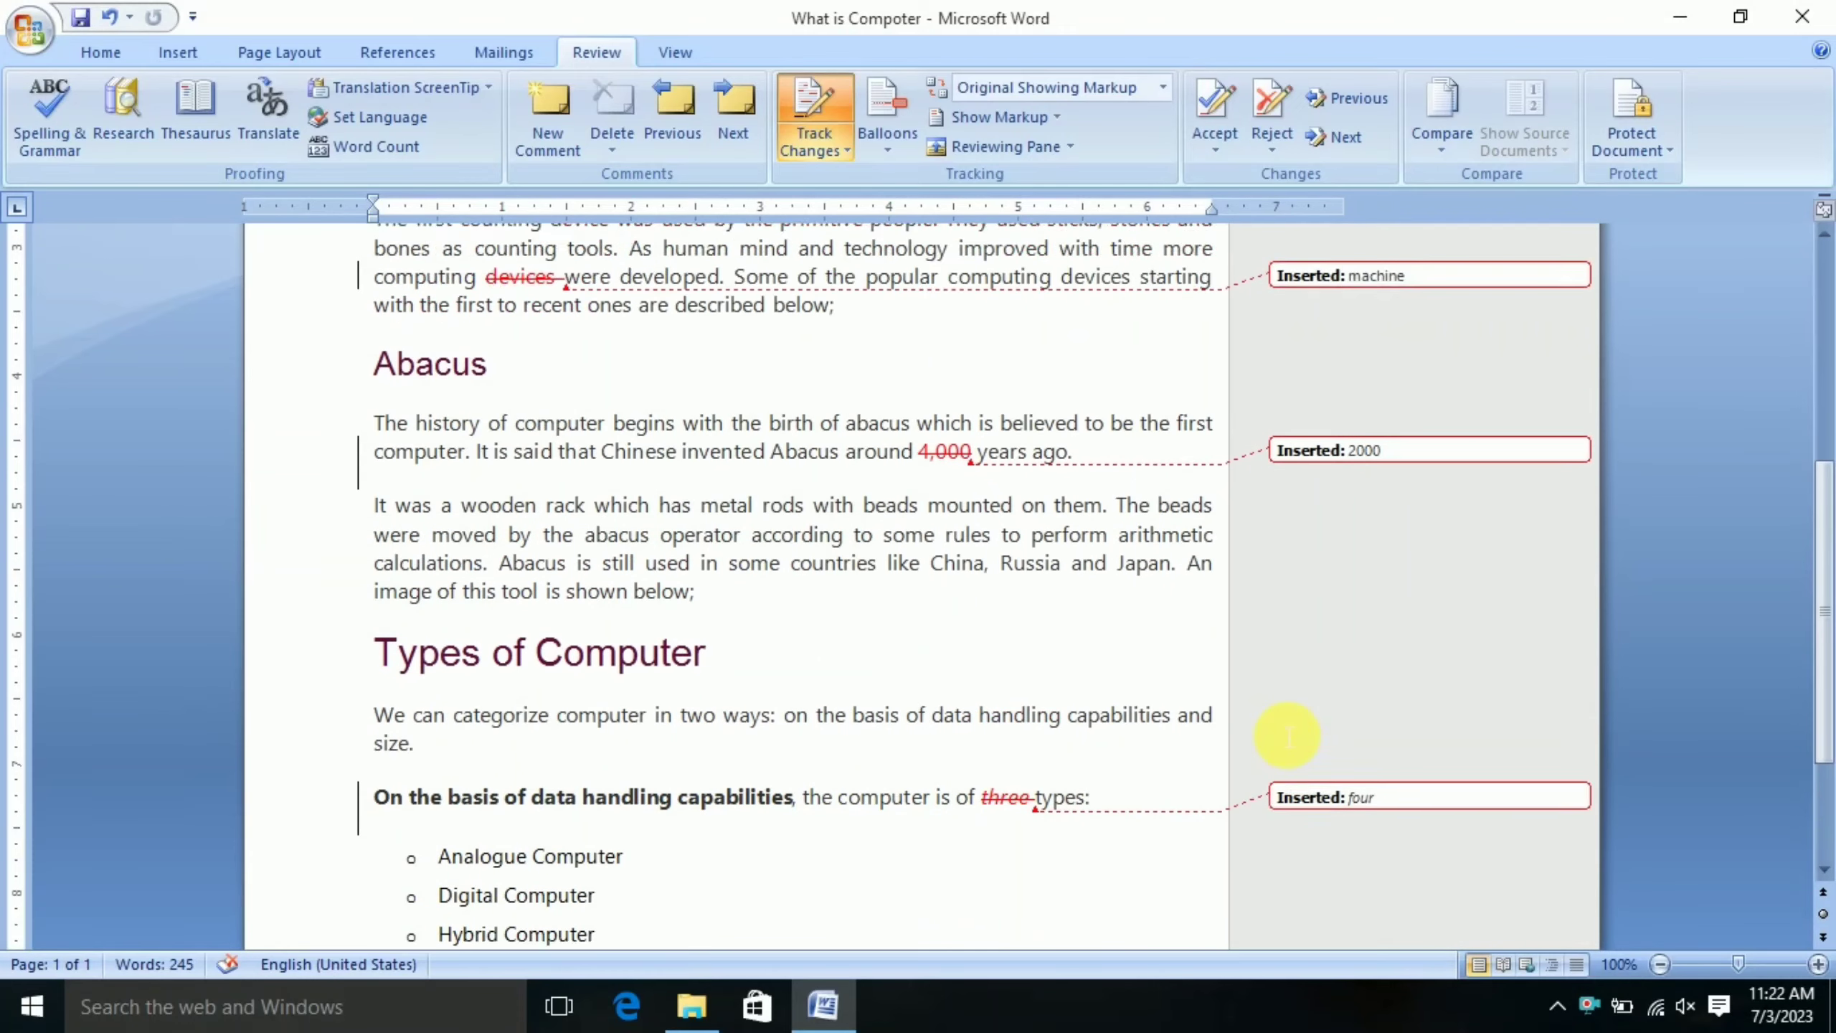
scroll(1287, 737, up, 6)
scroll(1327, 706, down, 2)
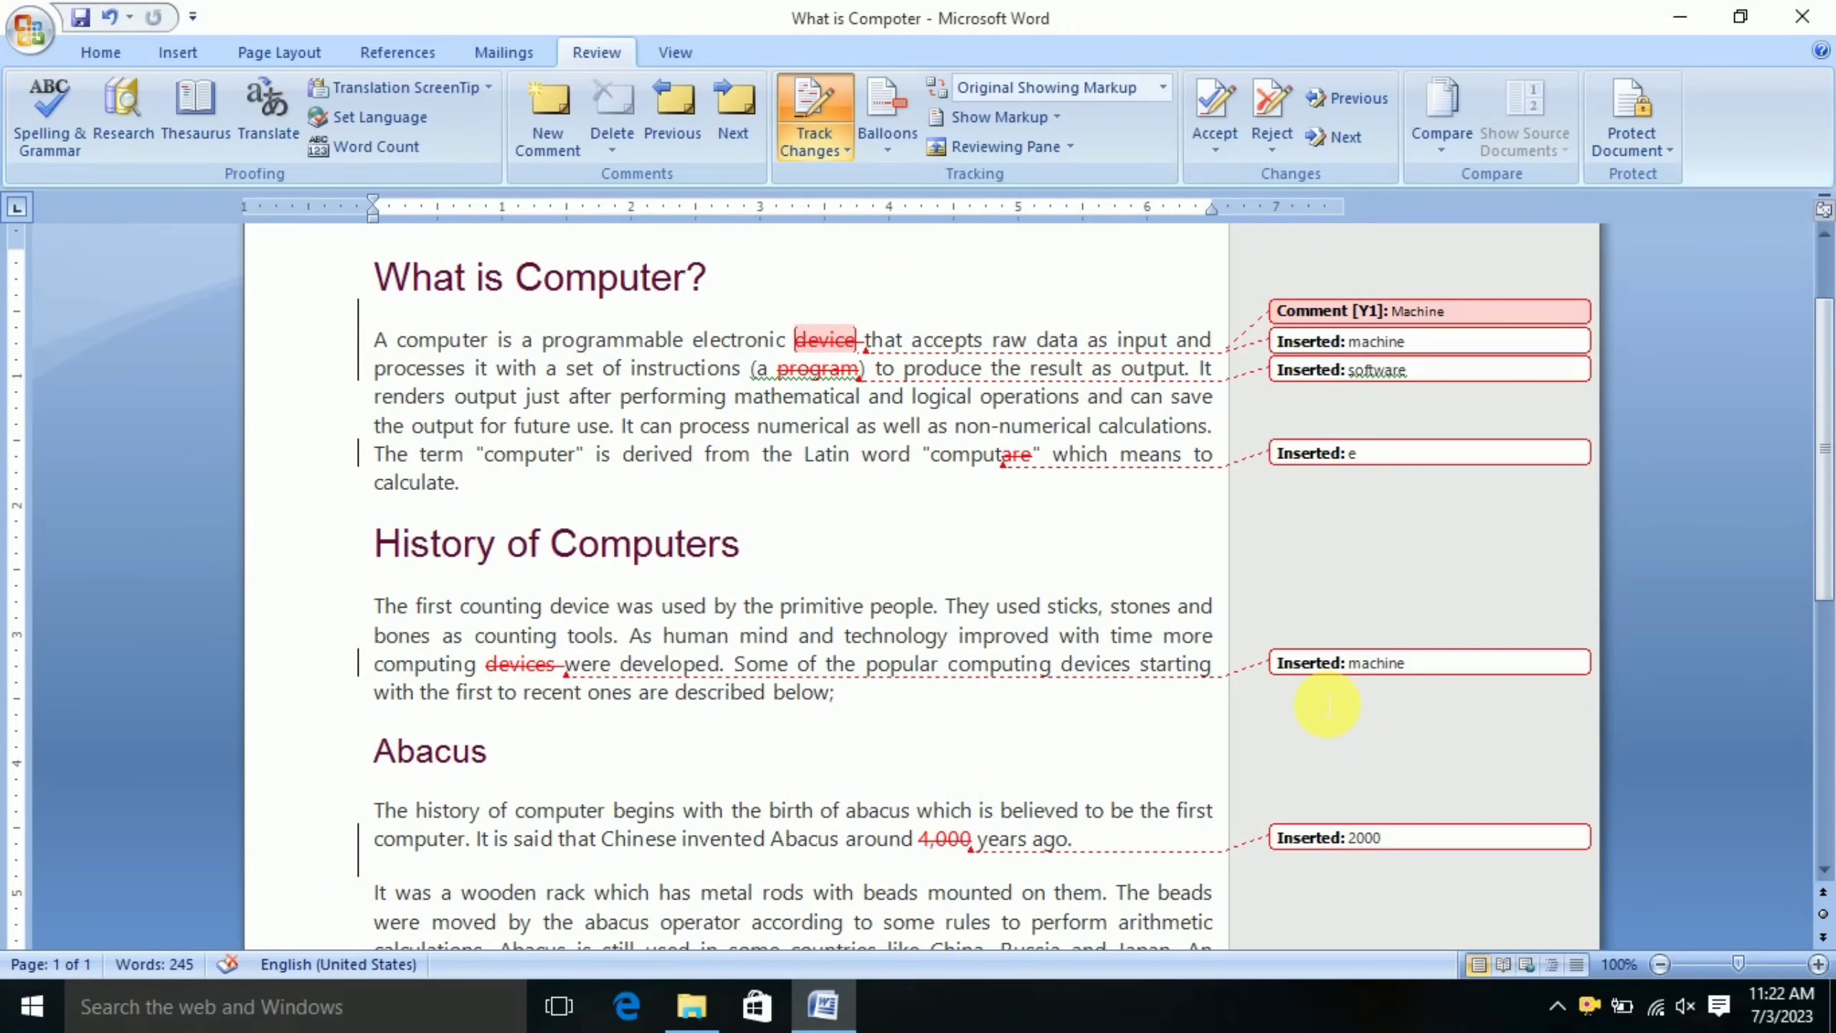
Switch the review display to Final Showing Markup for comparison, and return it to Original Showing Markup
click(1162, 87)
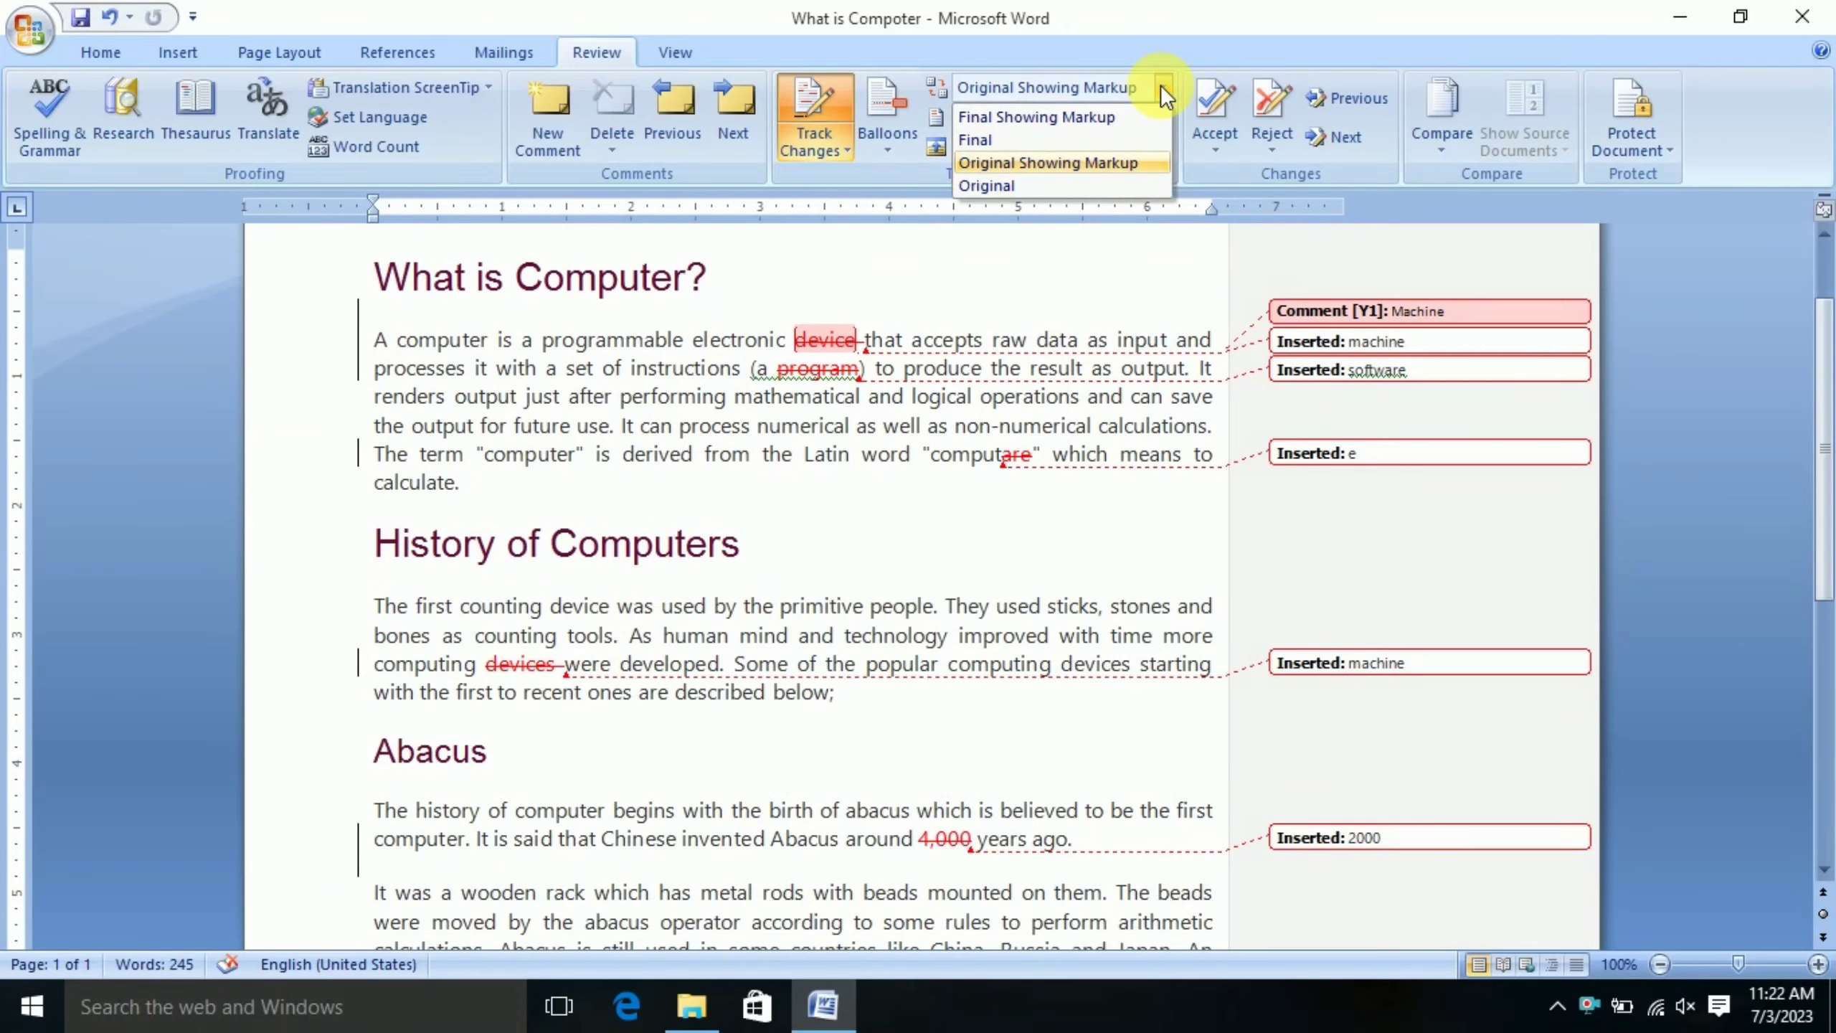
click(1065, 114)
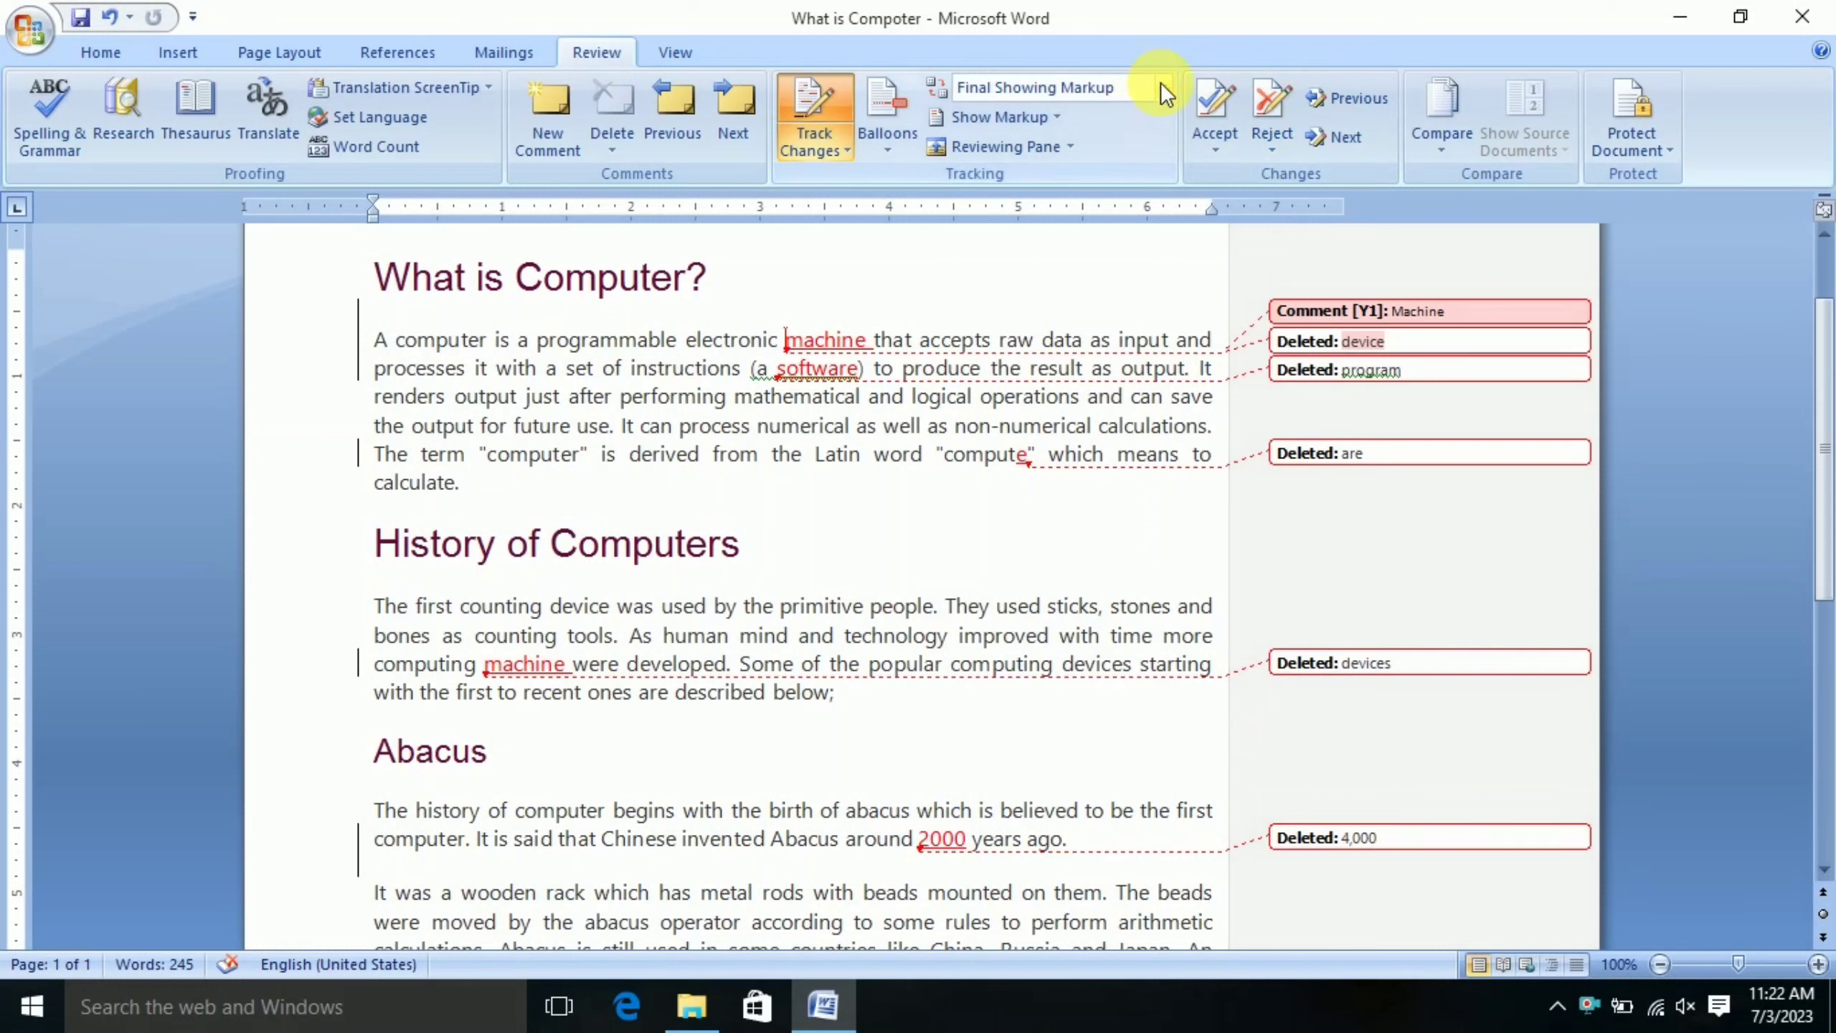
click(1162, 86)
click(1075, 167)
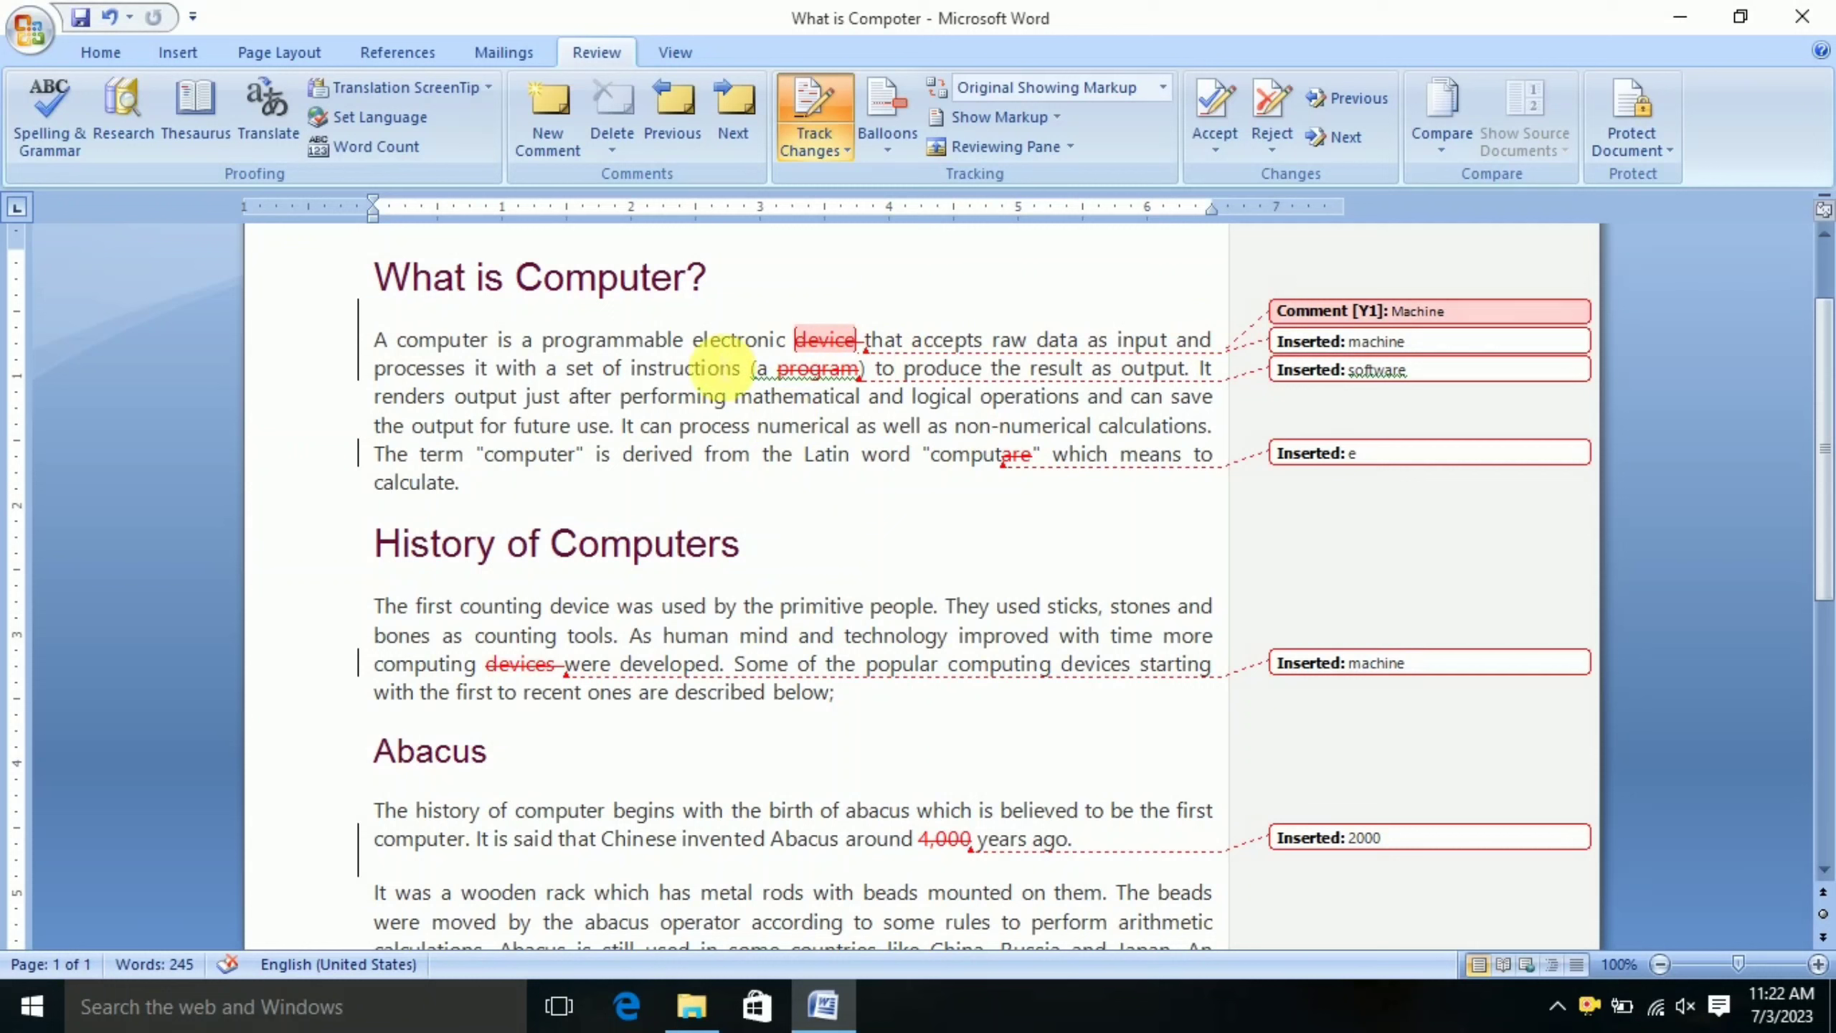
Turn off the display of comments and formatting markup, and turn both back on
click(1040, 117)
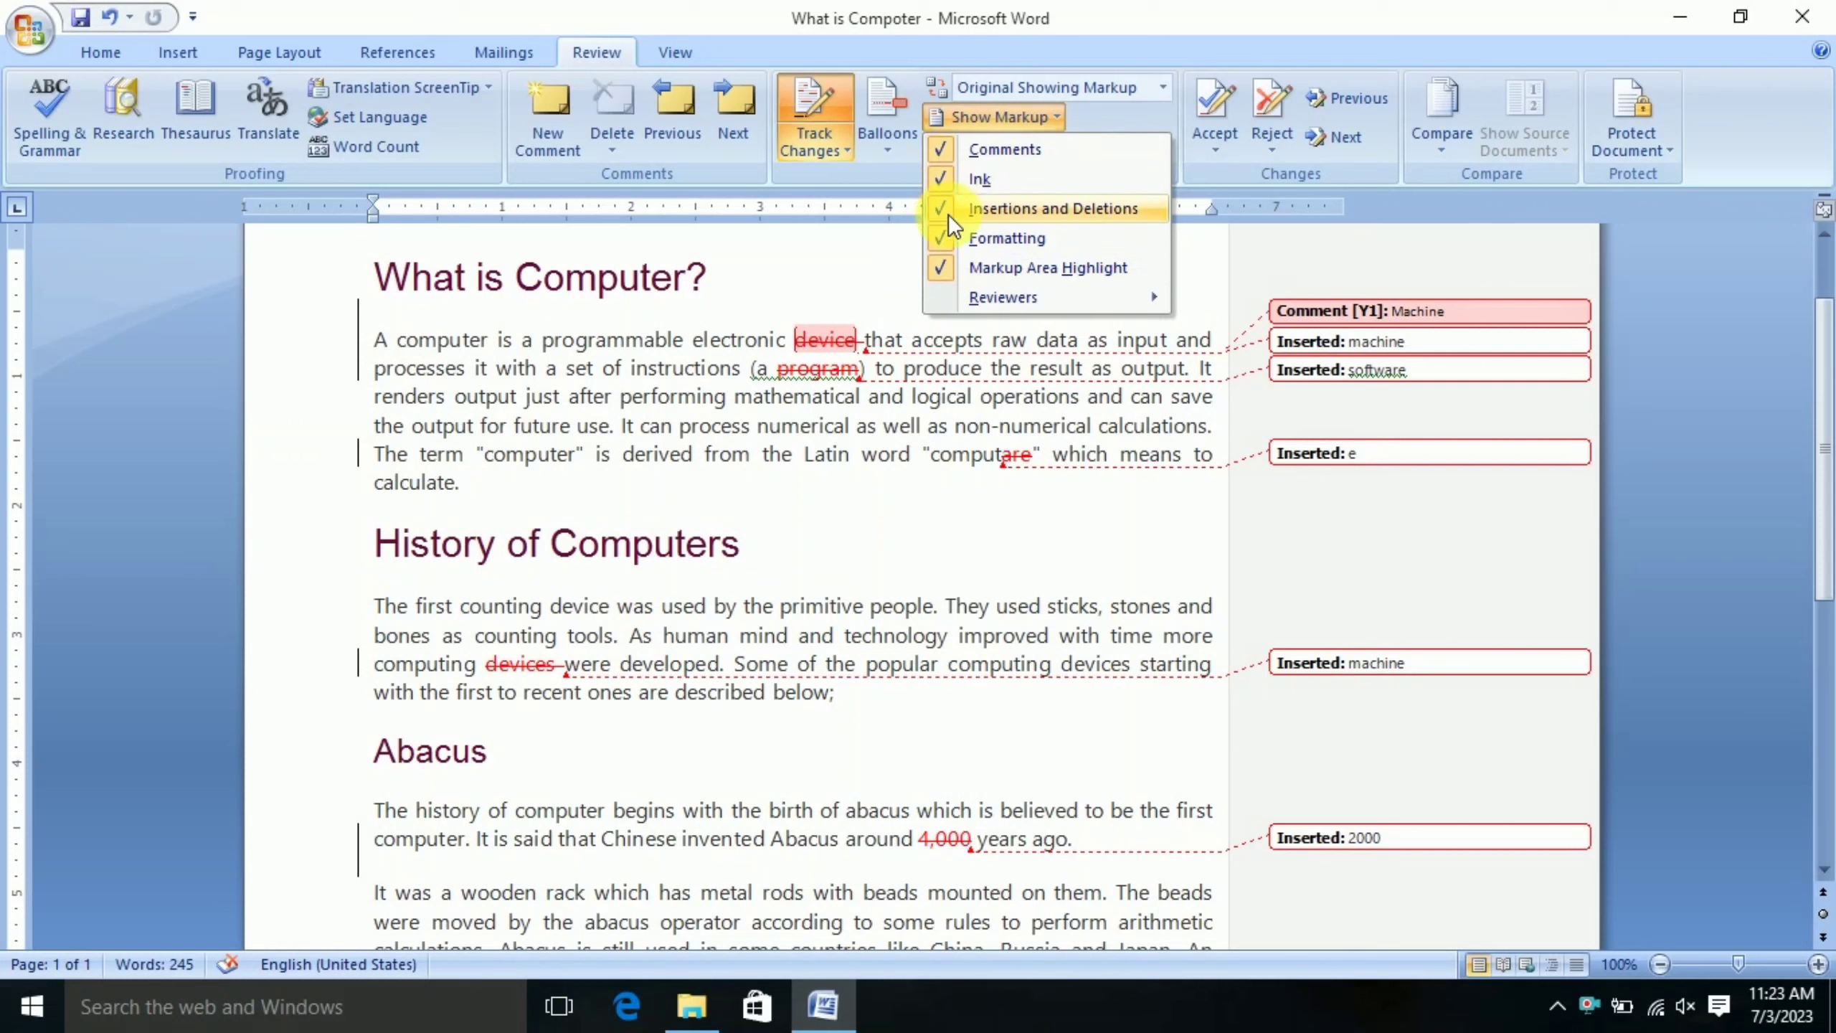
click(965, 151)
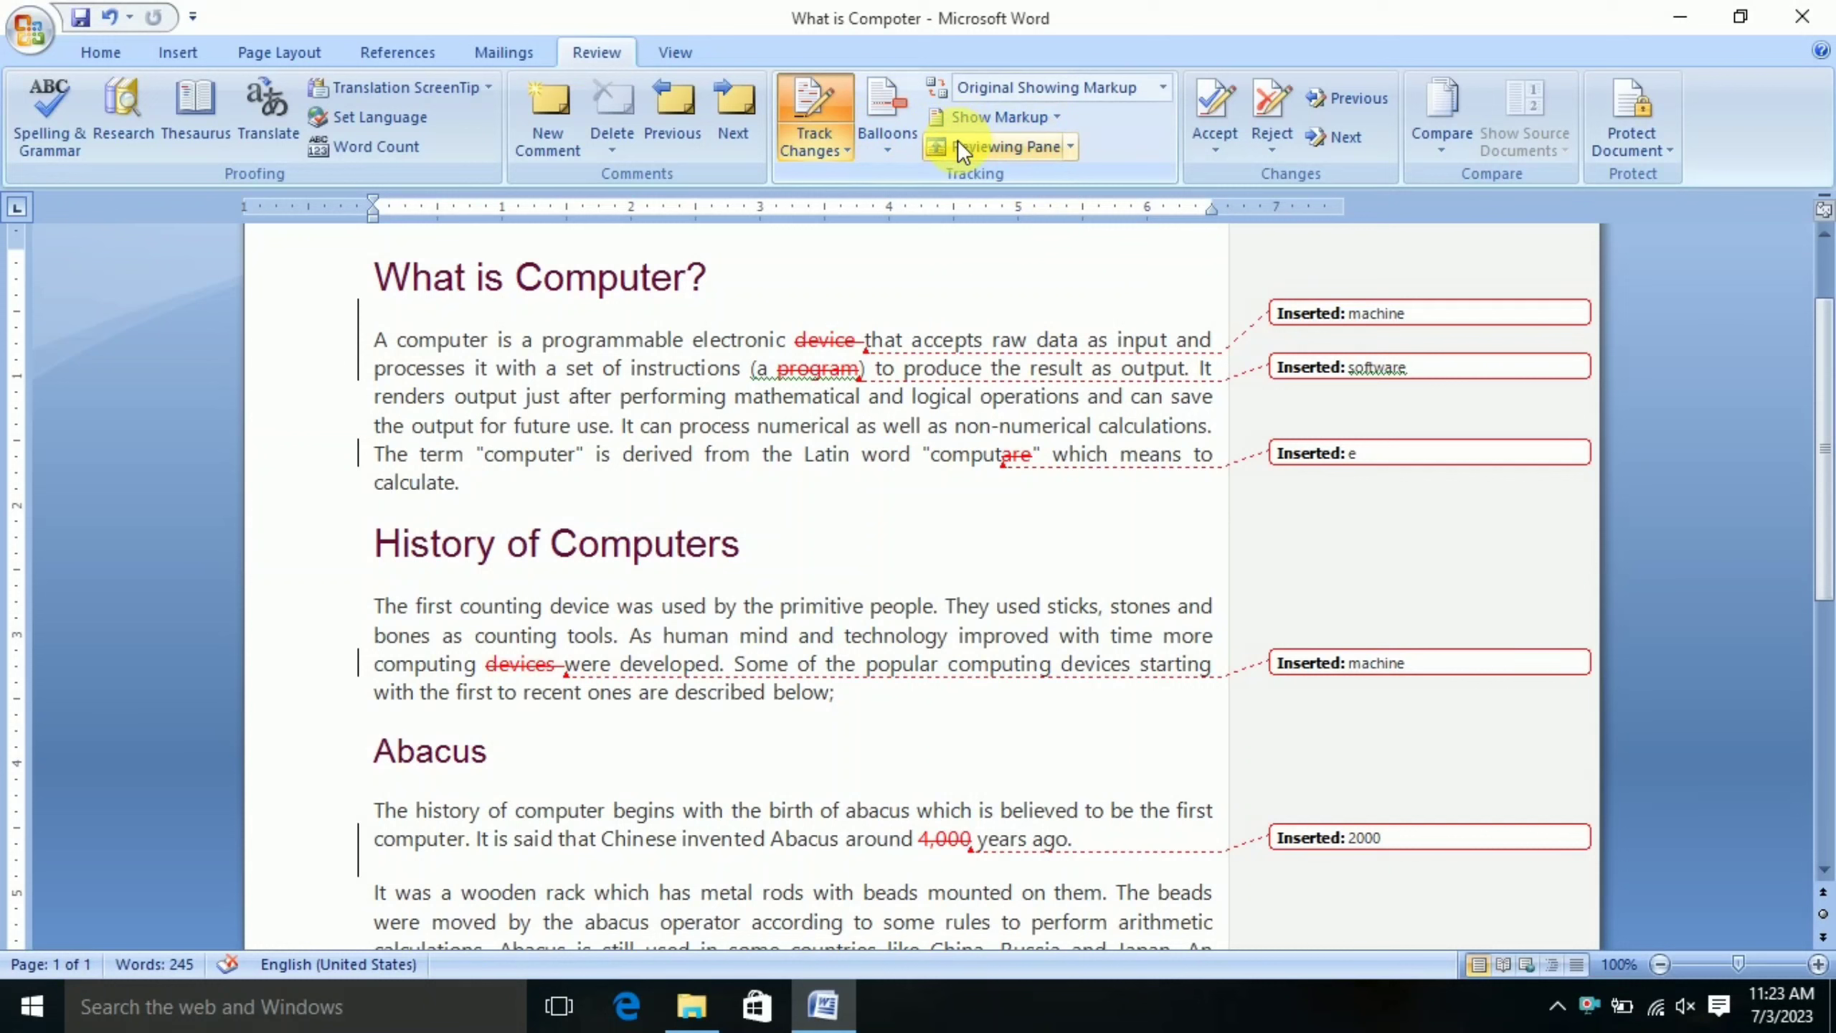
click(953, 119)
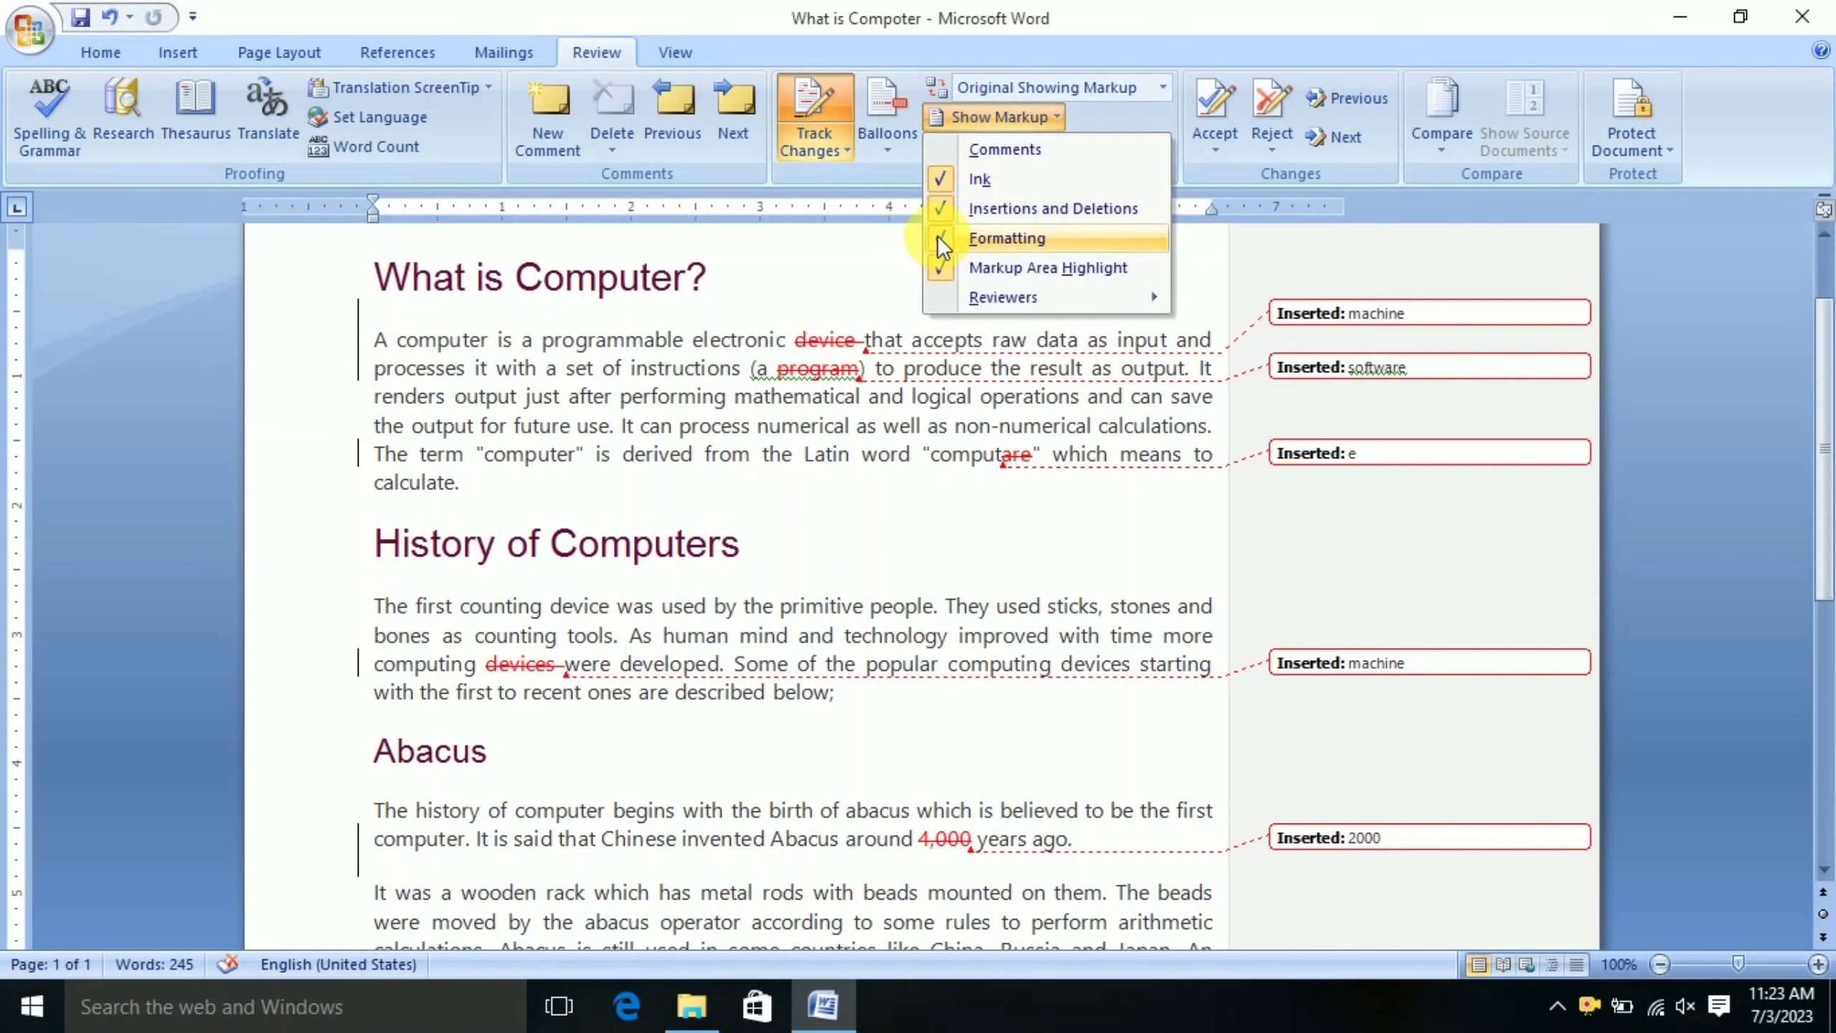
click(940, 239)
click(970, 117)
click(948, 236)
click(965, 117)
click(943, 150)
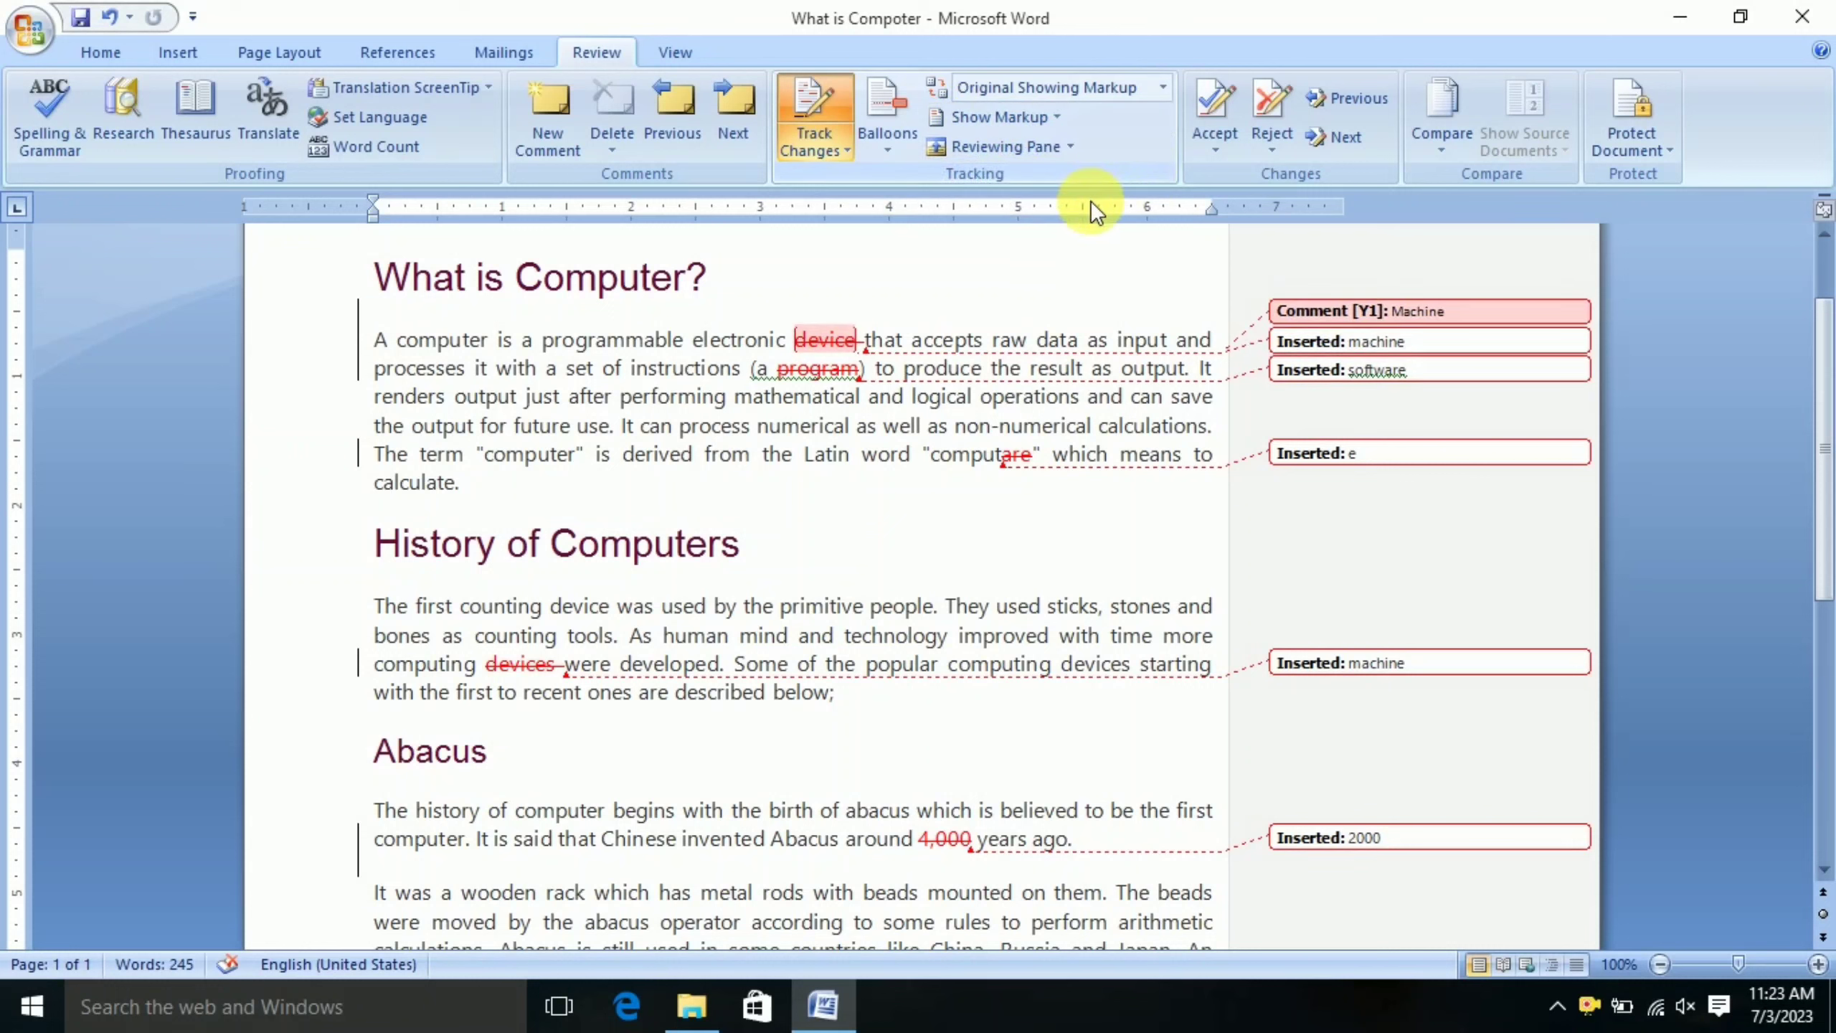
Show all revisions inline and look through the tracked edits down to the list of computer types
click(891, 148)
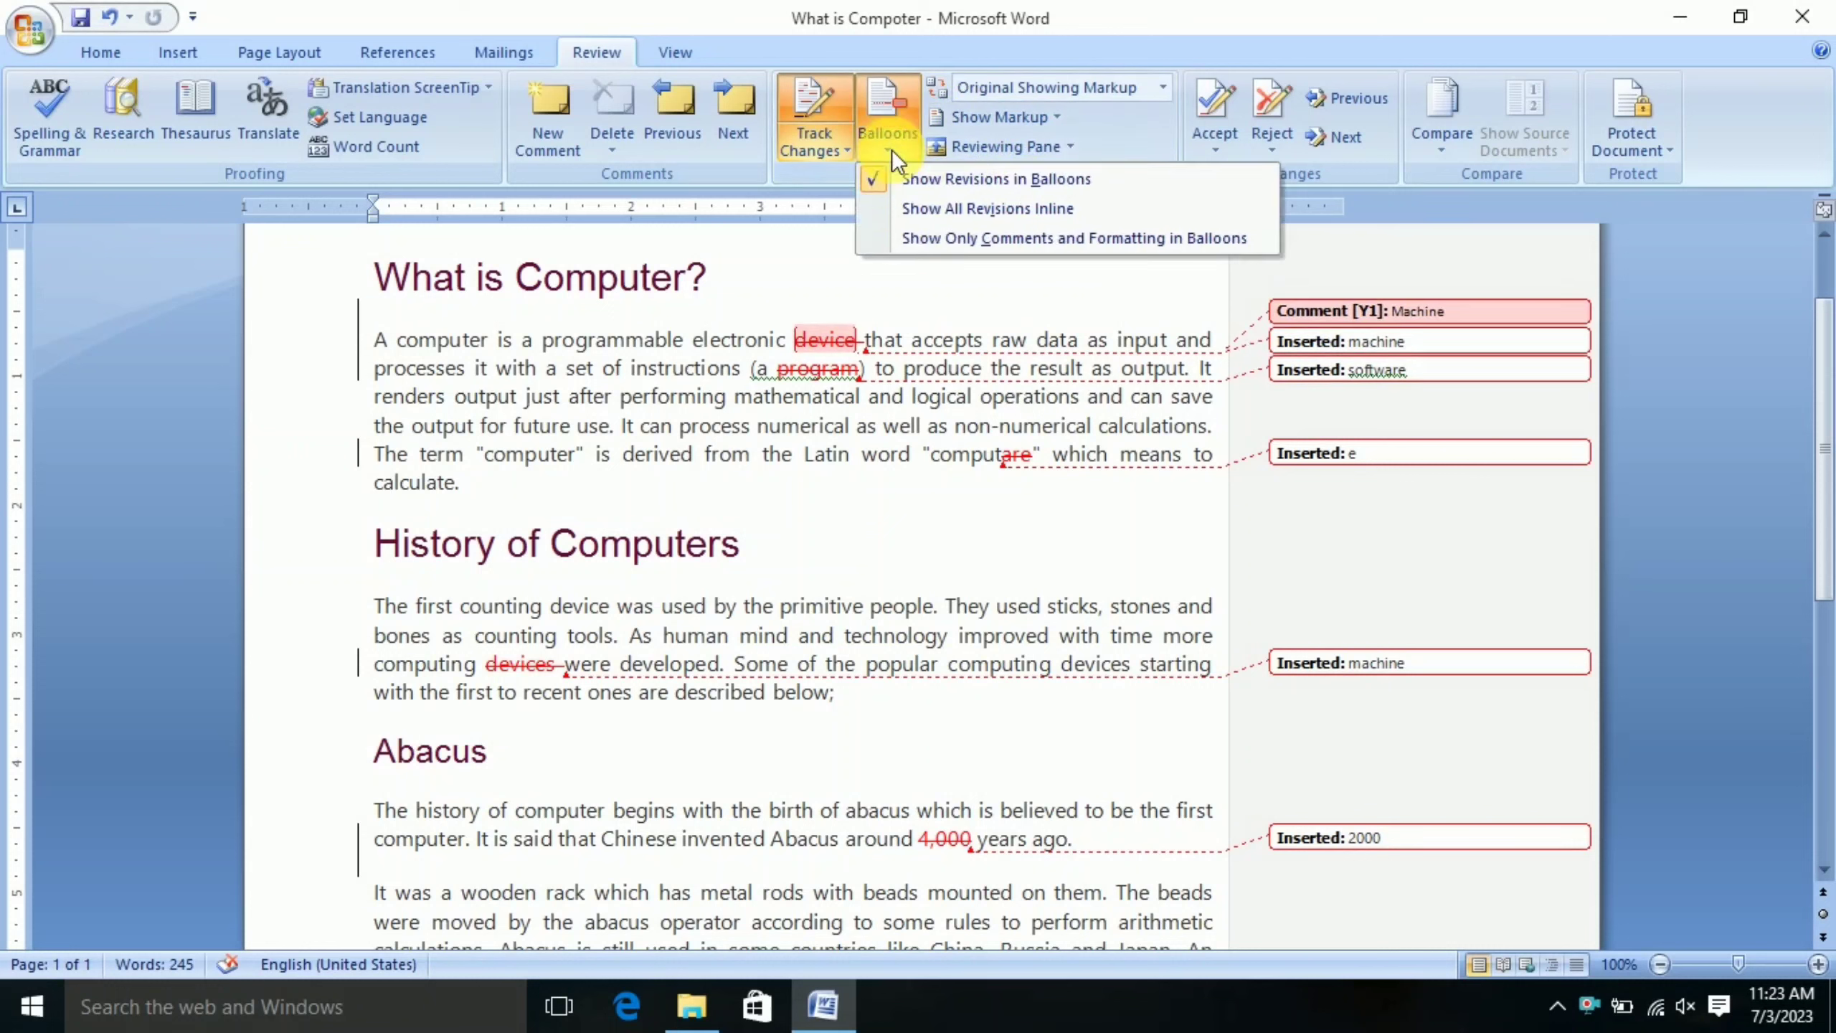
click(924, 208)
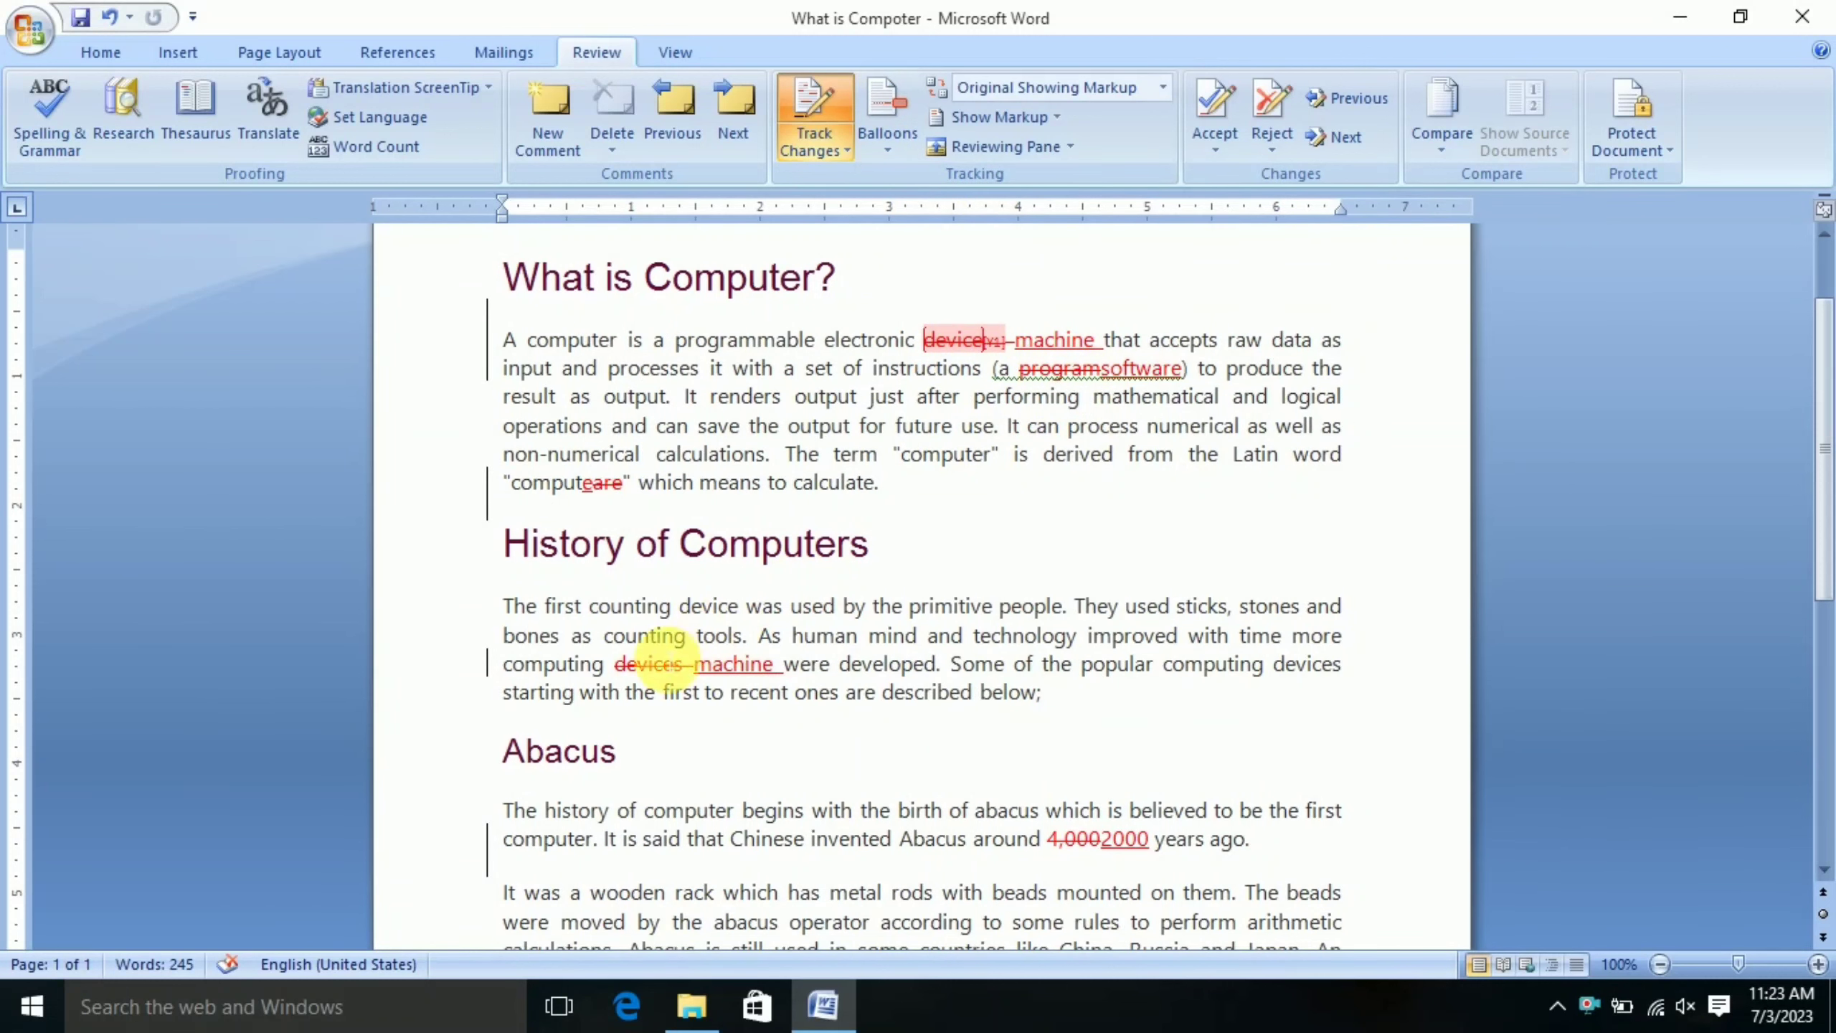
scroll(1229, 799, down, 4)
scroll(1203, 740, down, 2)
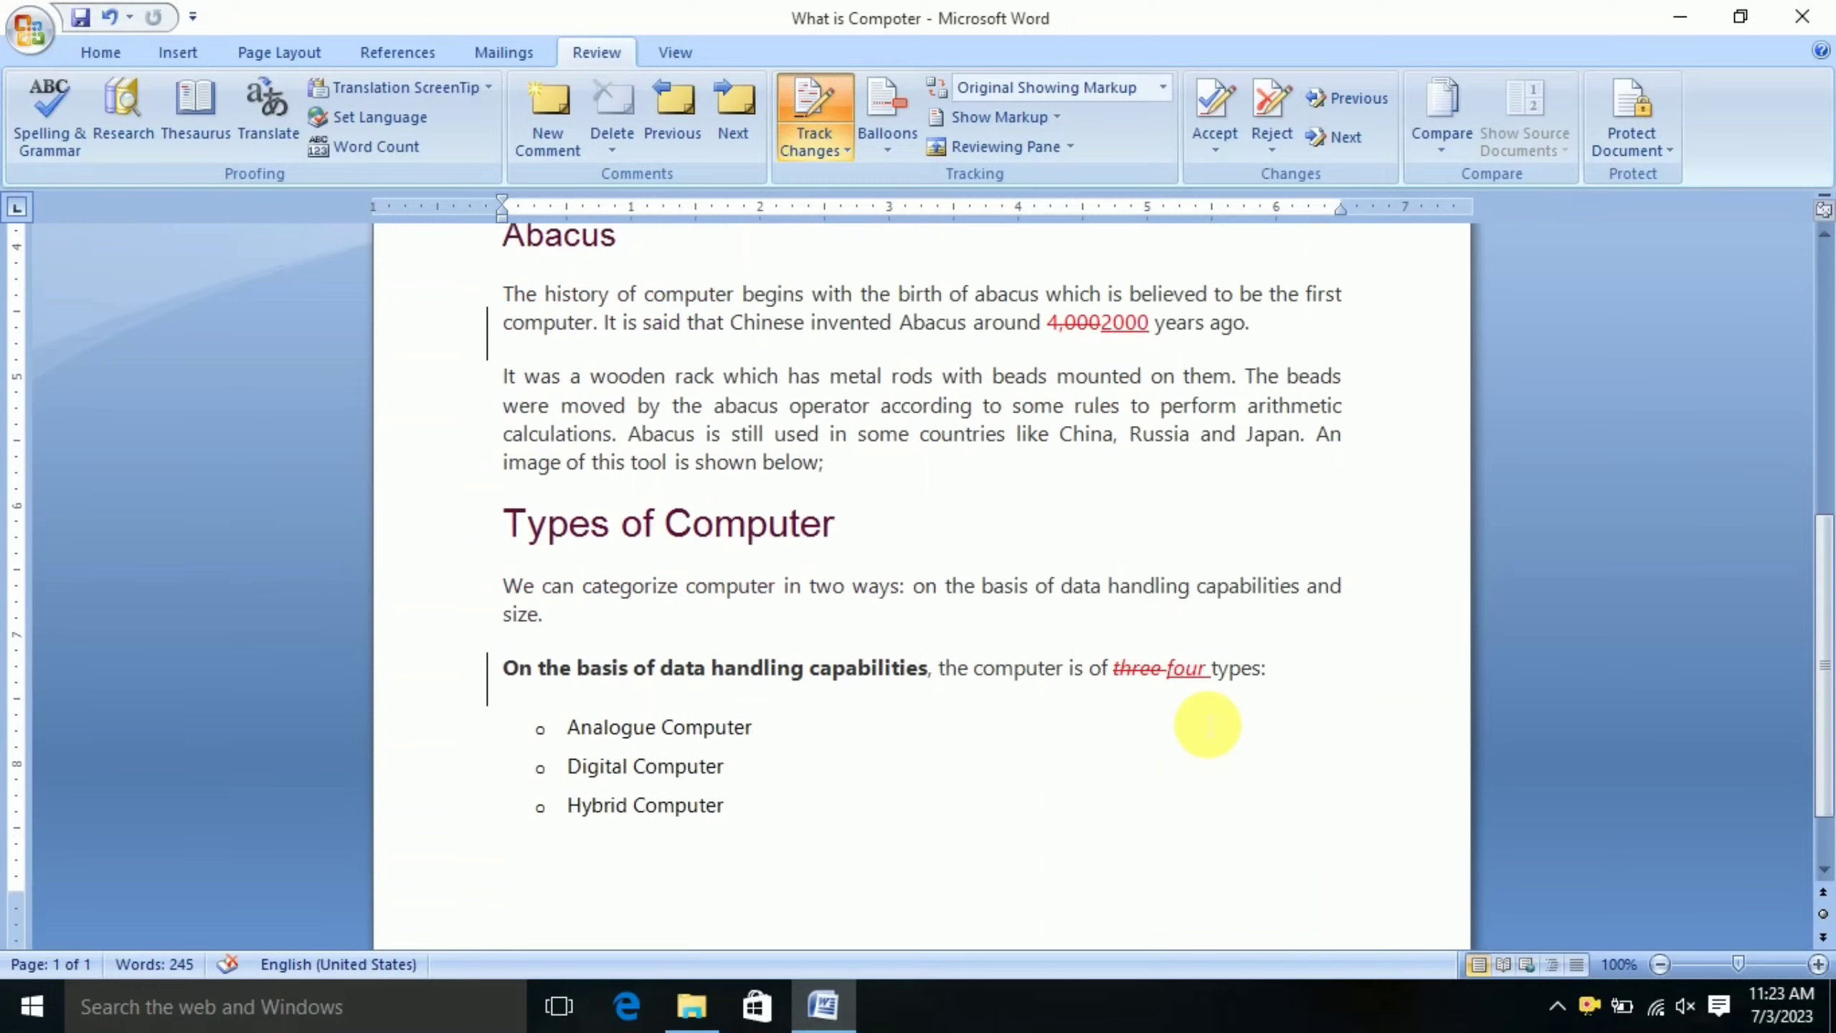
scroll(1205, 713, up, 8)
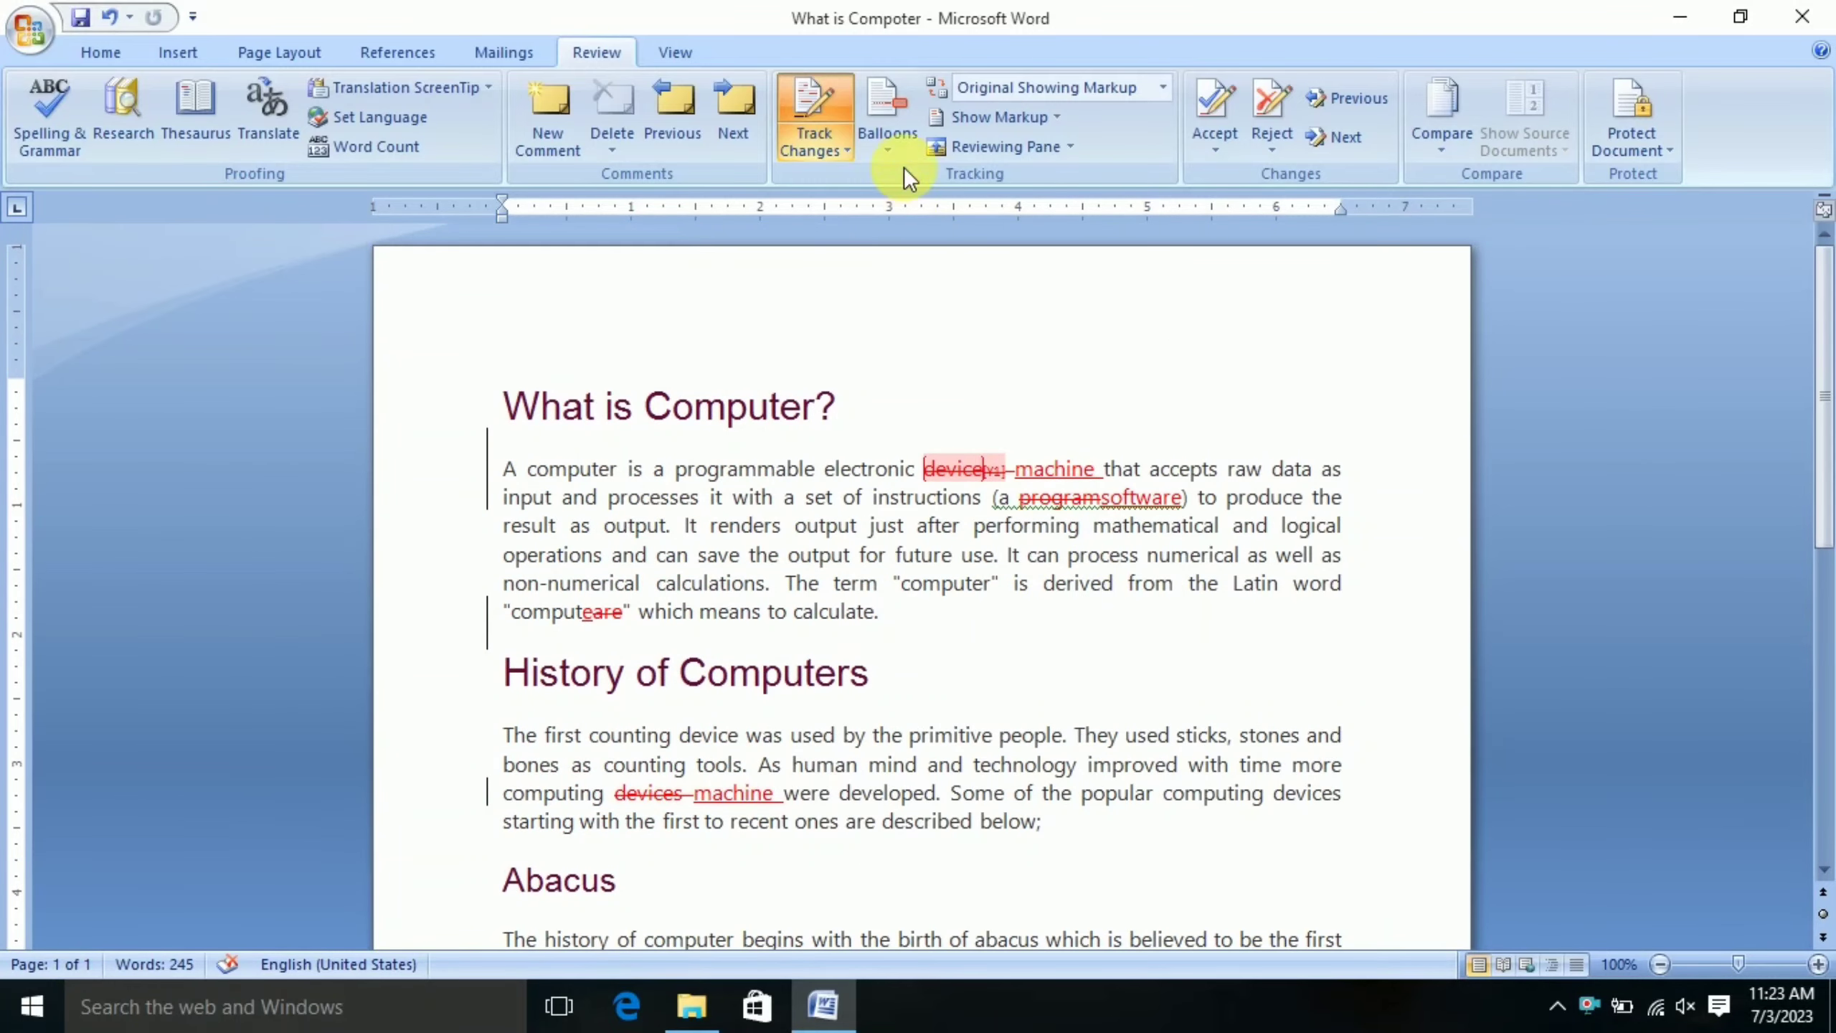
Show only comments and formatting in balloons, and return to showing revisions in balloons
click(895, 146)
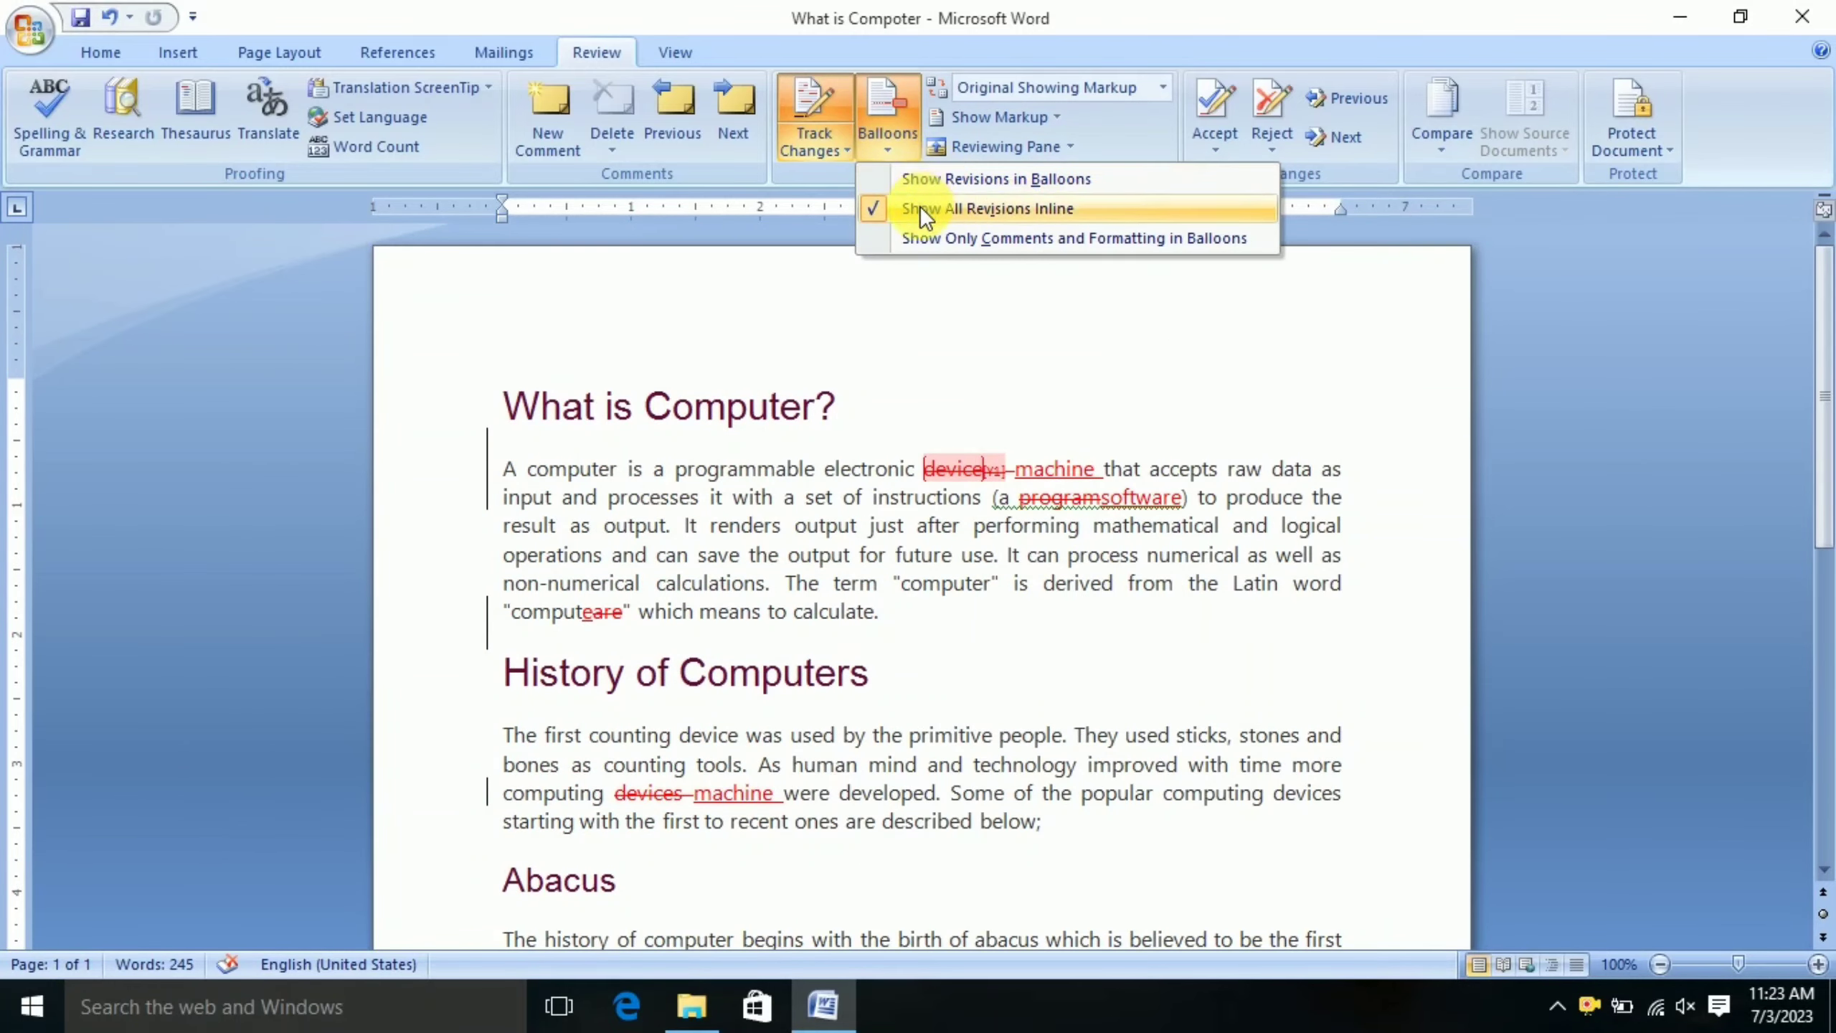
click(916, 241)
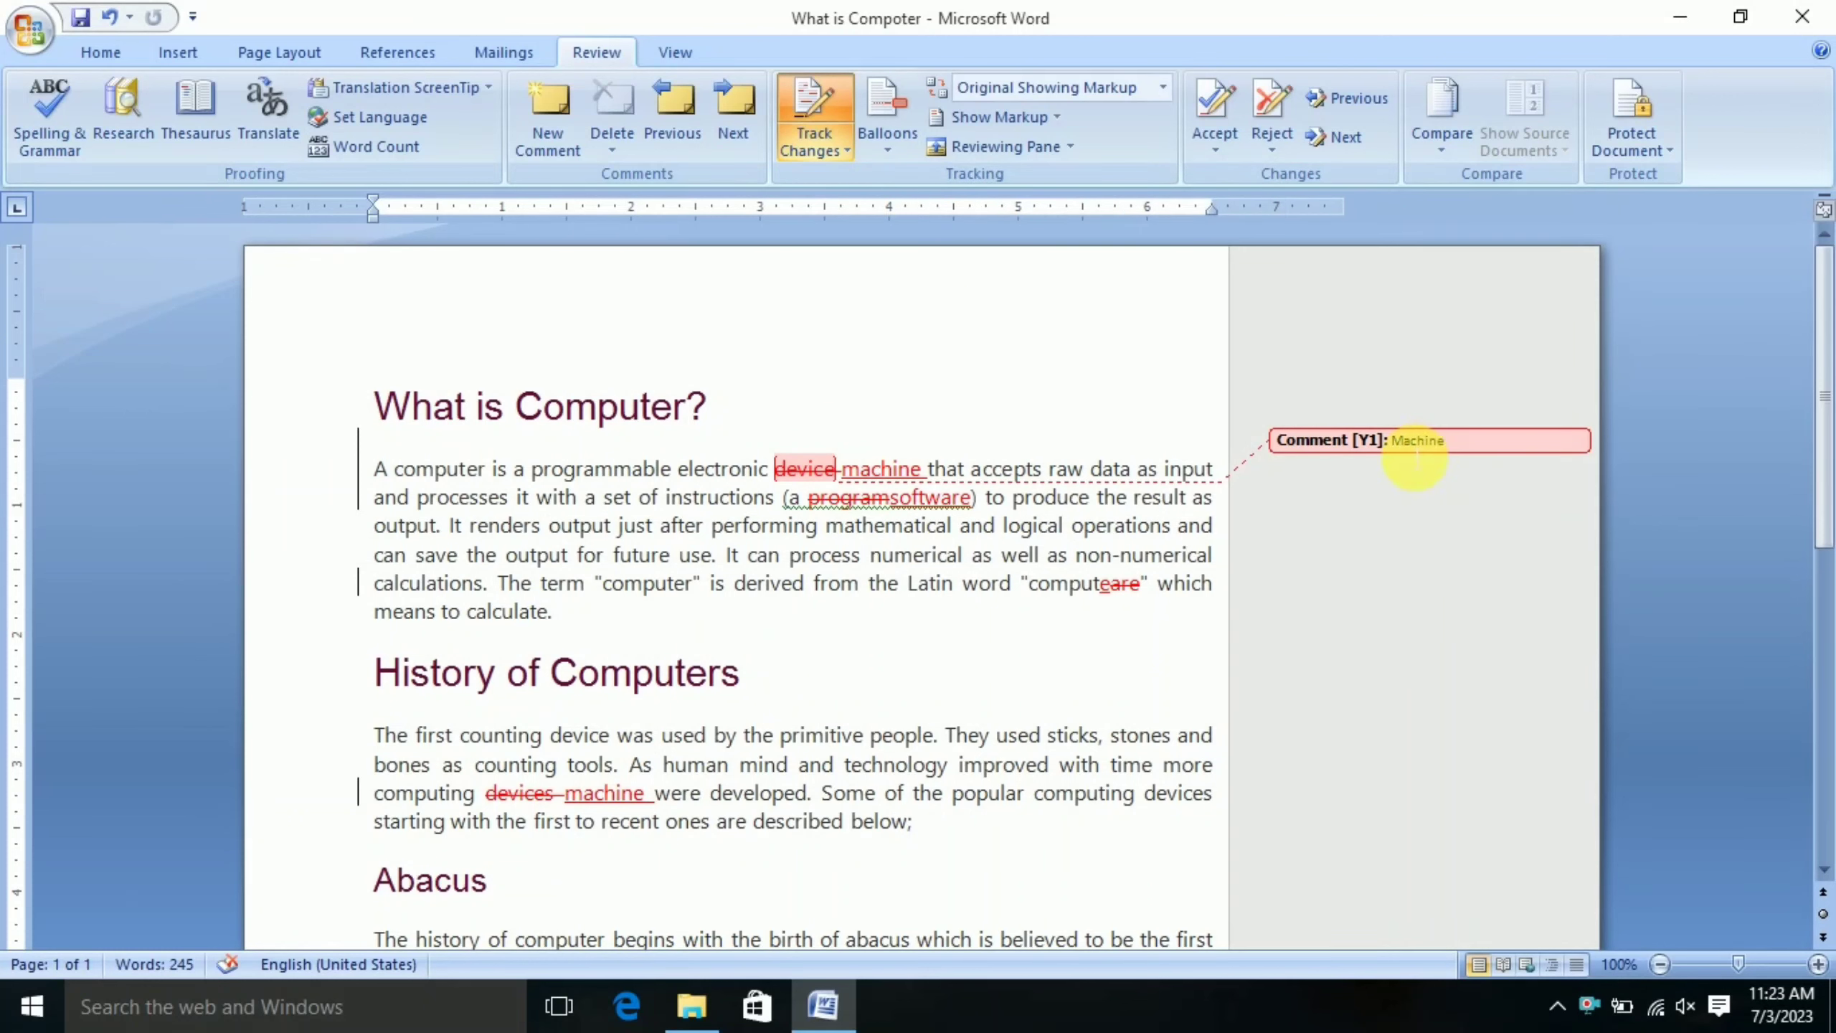
click(877, 161)
click(906, 181)
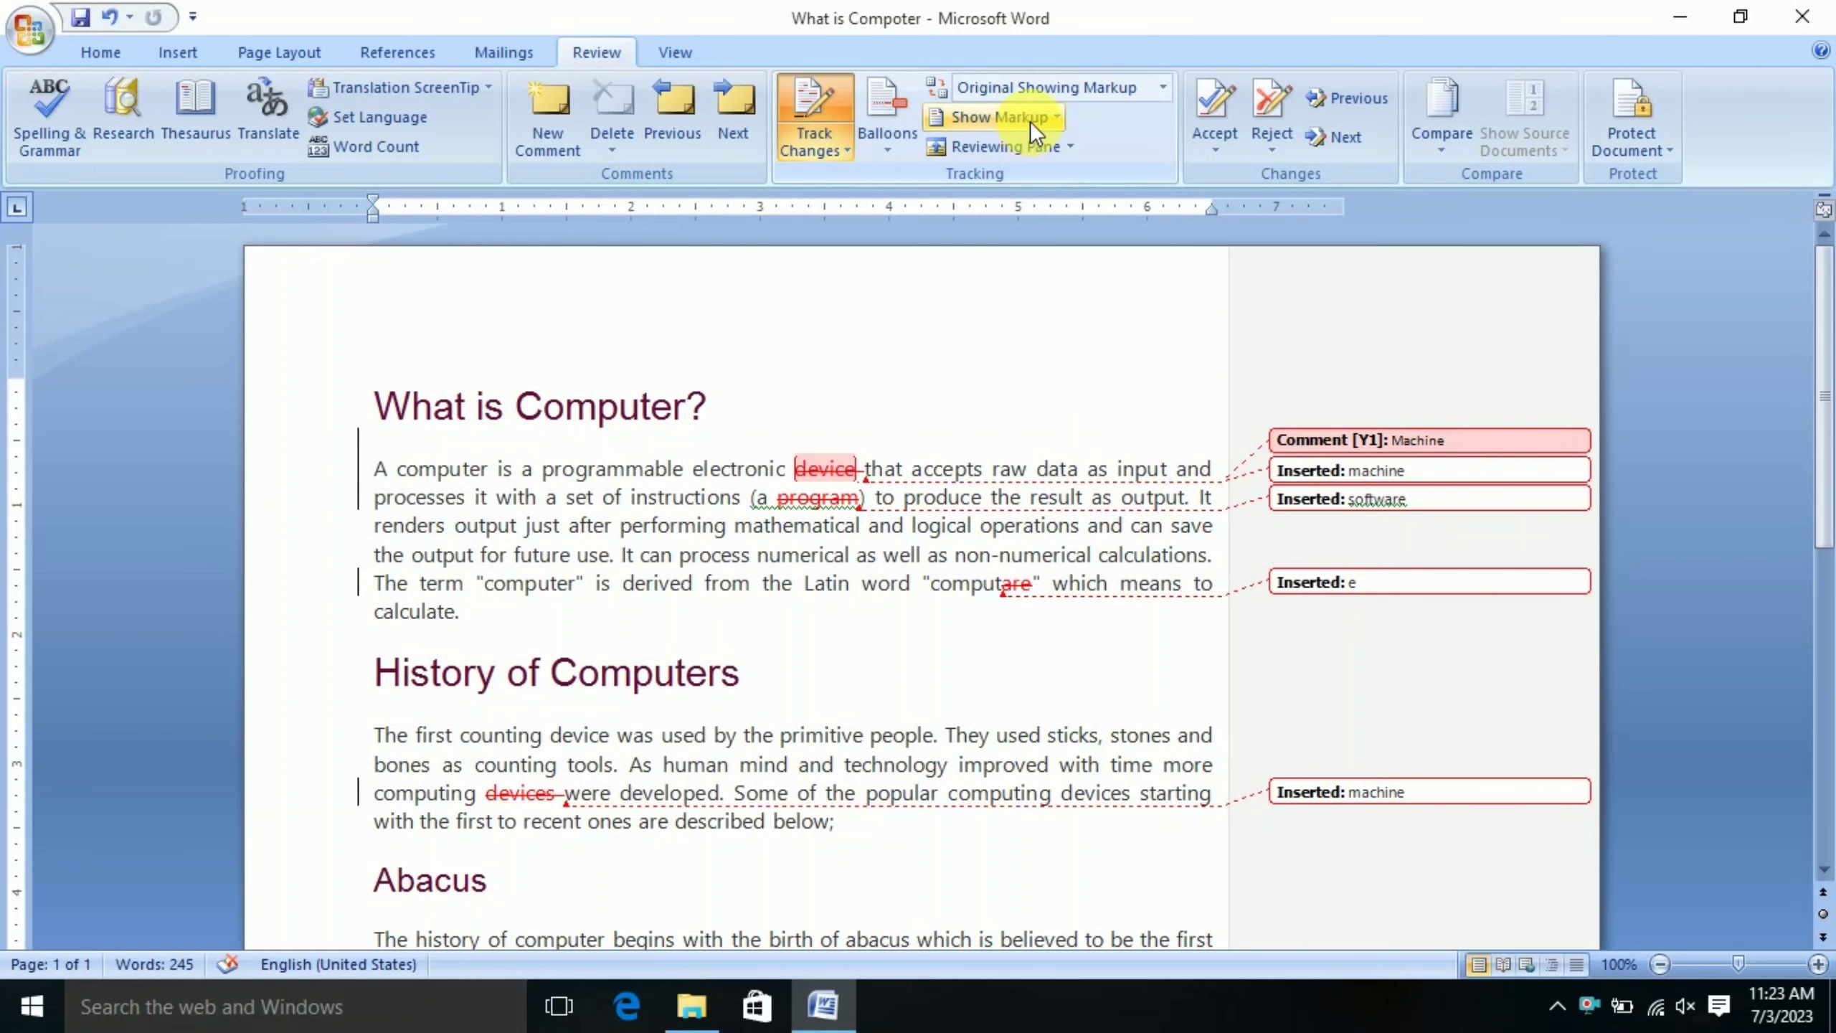
View the document as Final and as Original, and set the review display to Final Showing Markup
click(1163, 87)
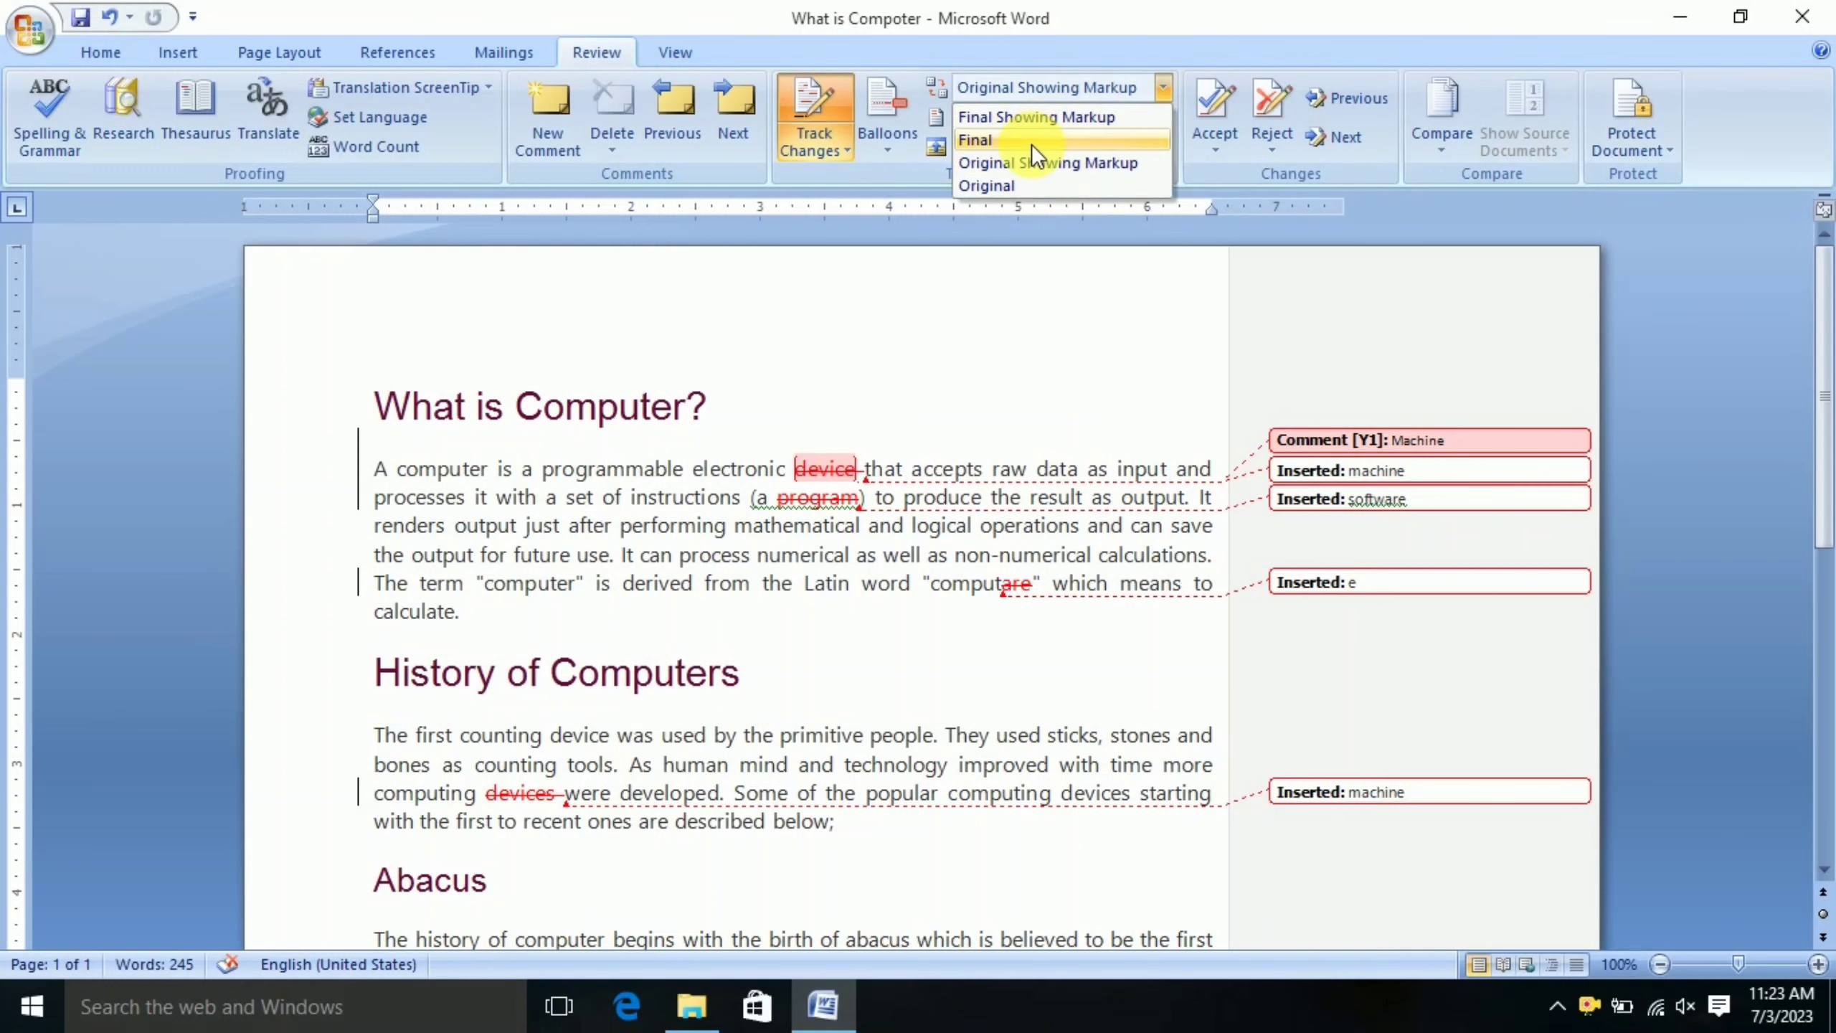
click(1032, 142)
click(1165, 87)
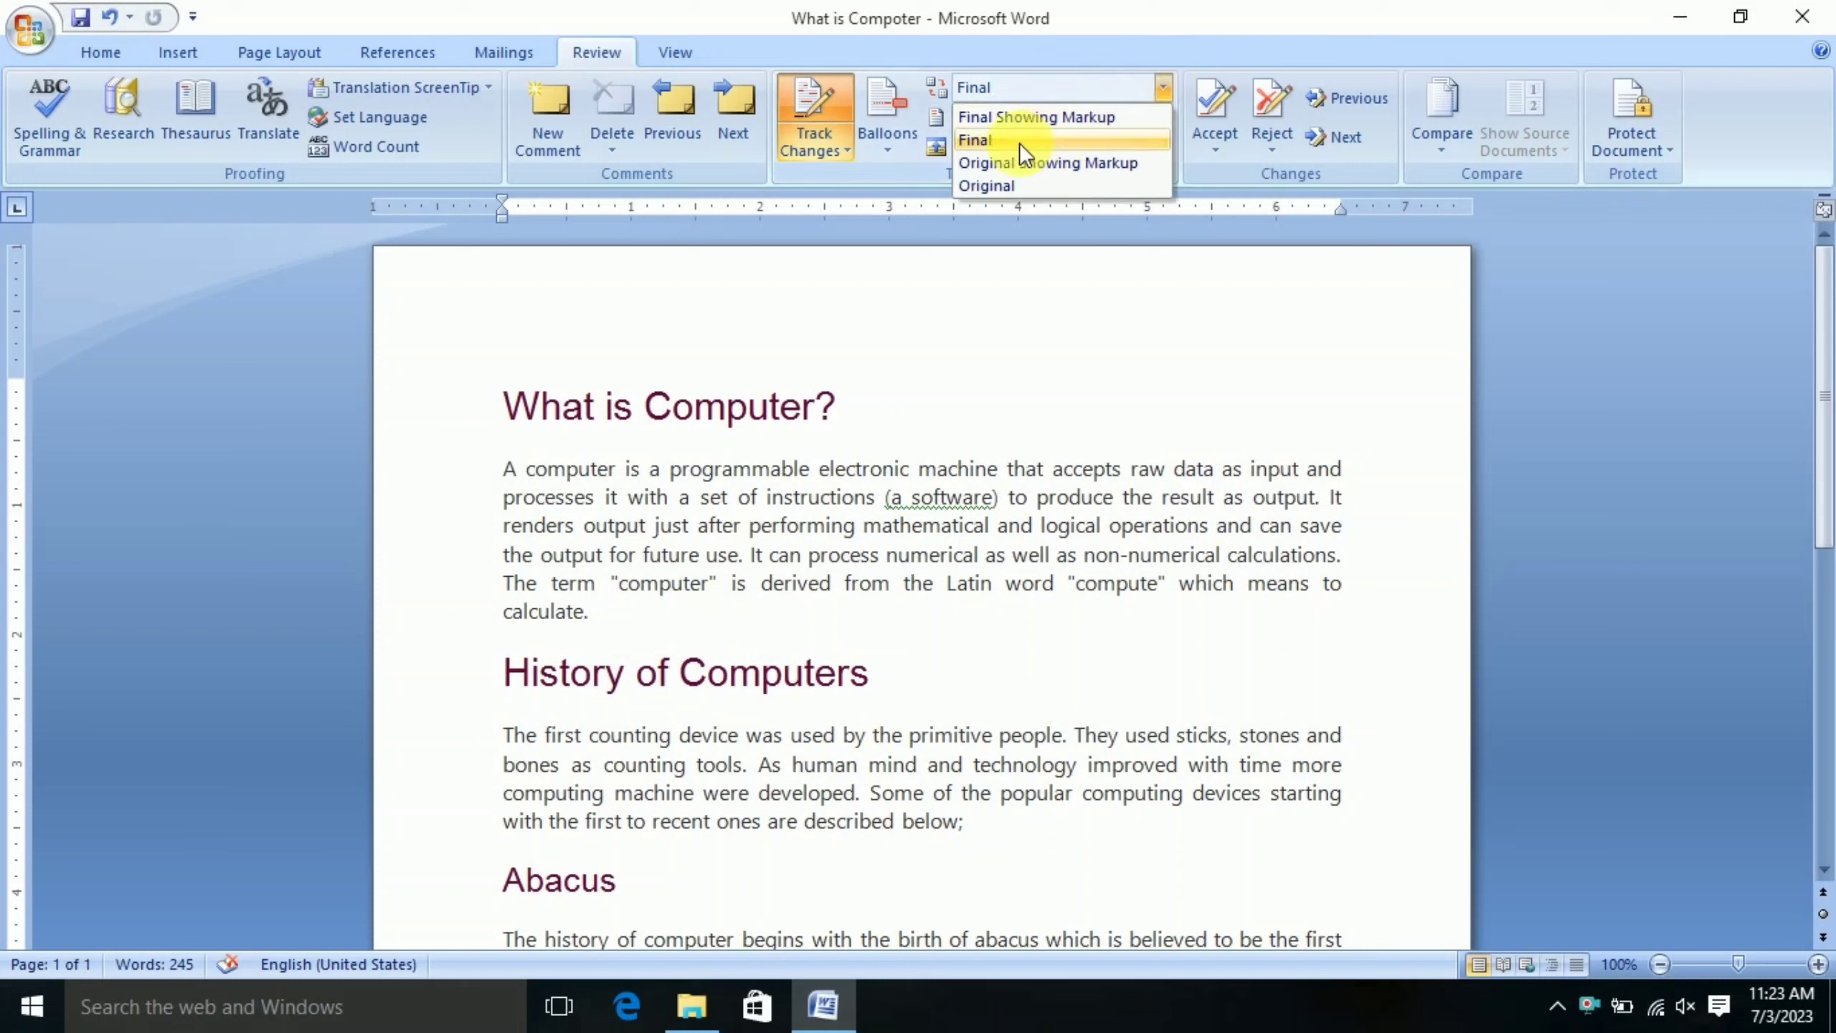
click(990, 182)
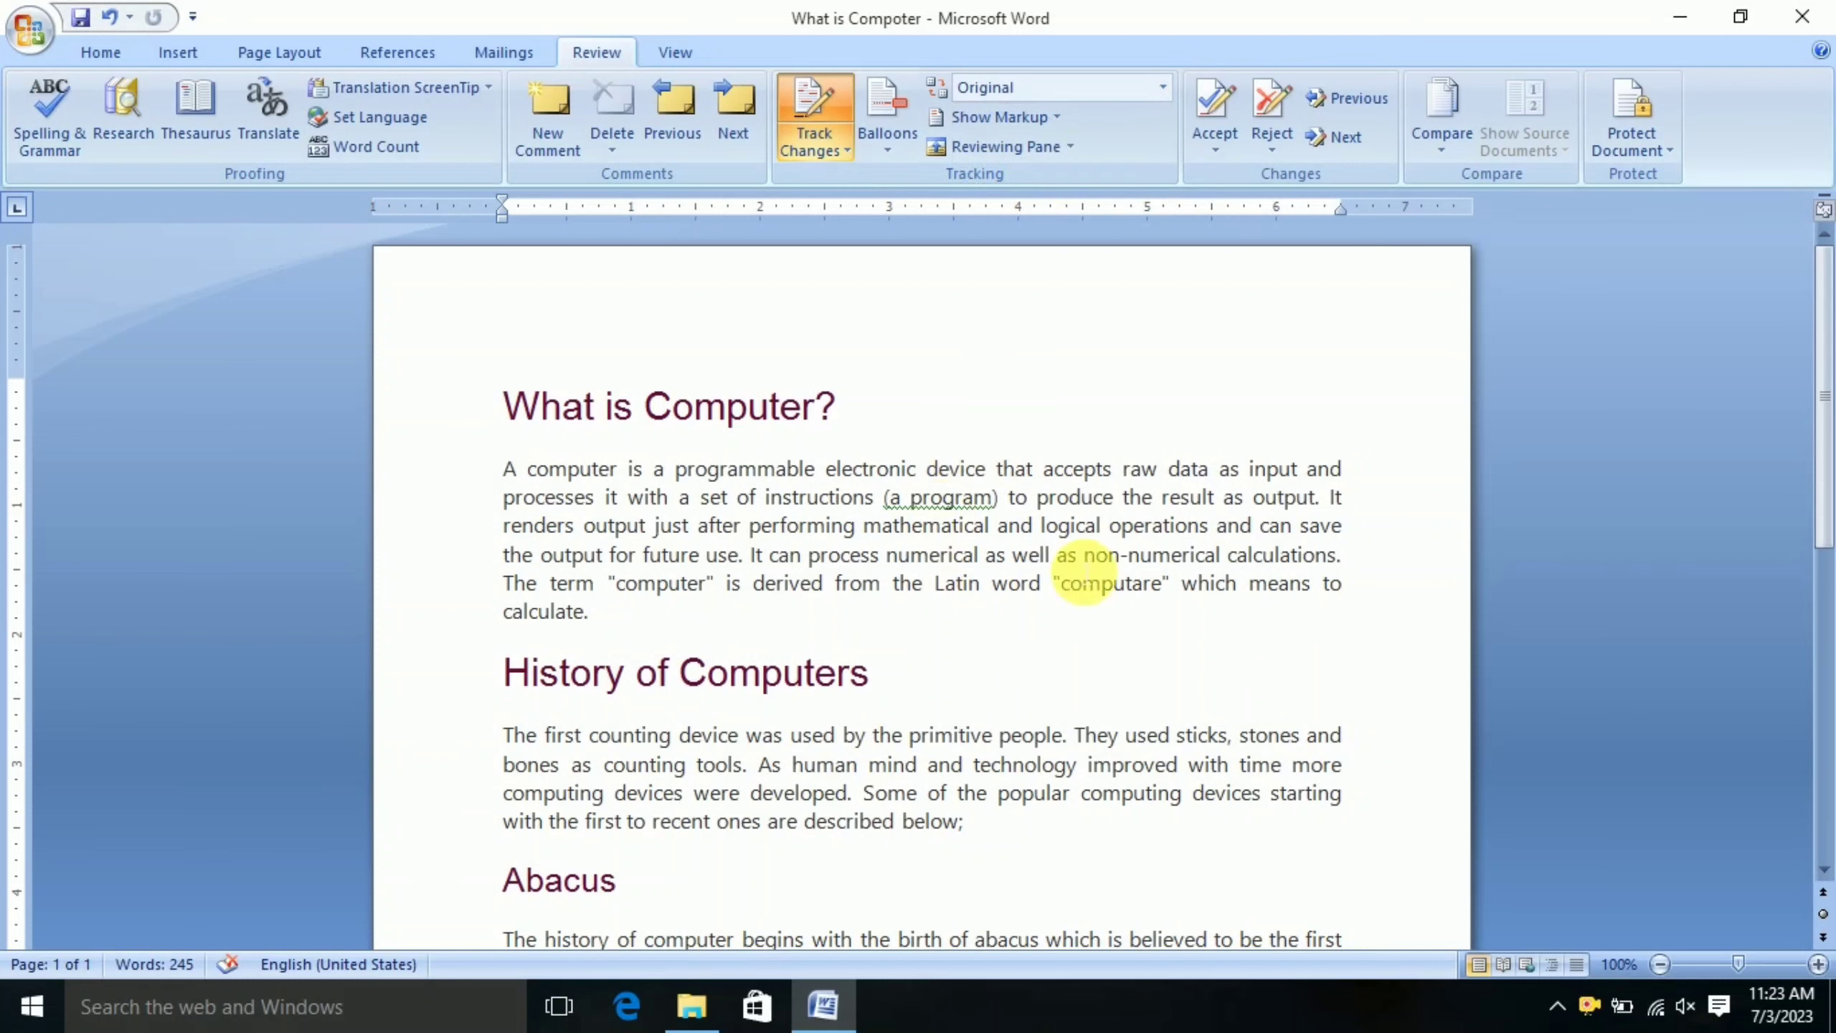
click(1165, 86)
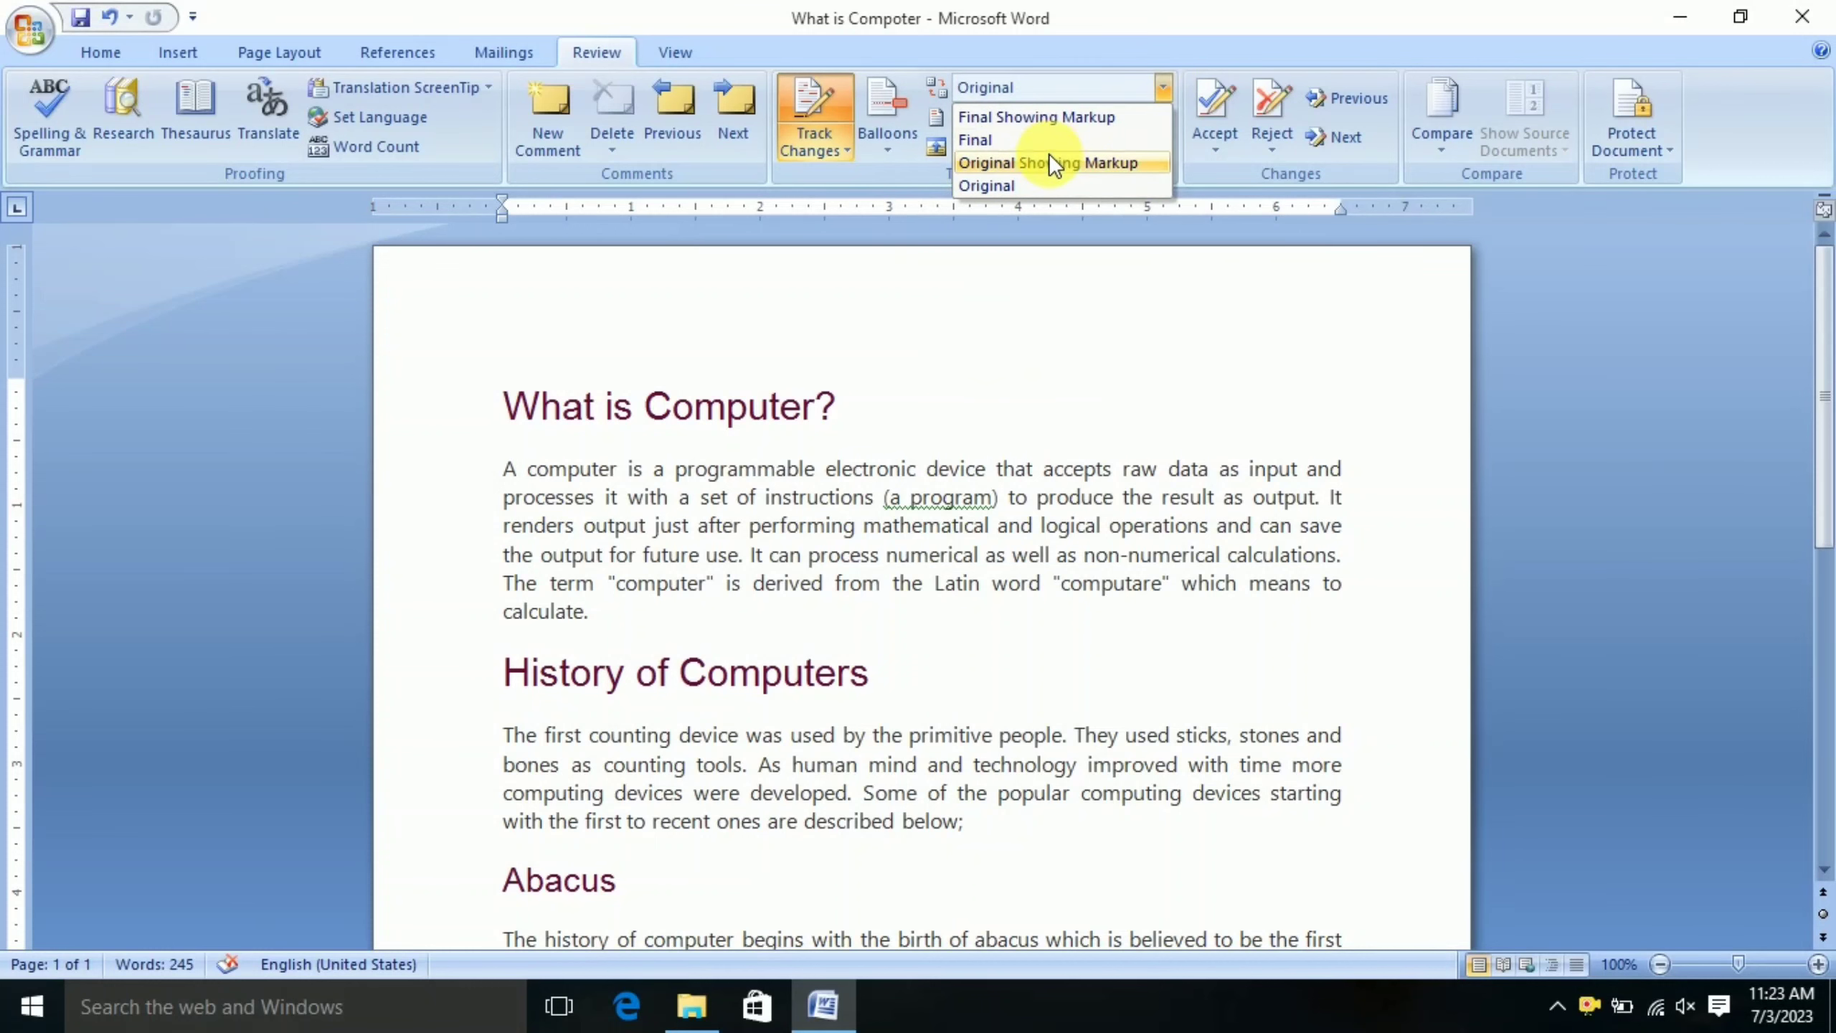
click(1044, 121)
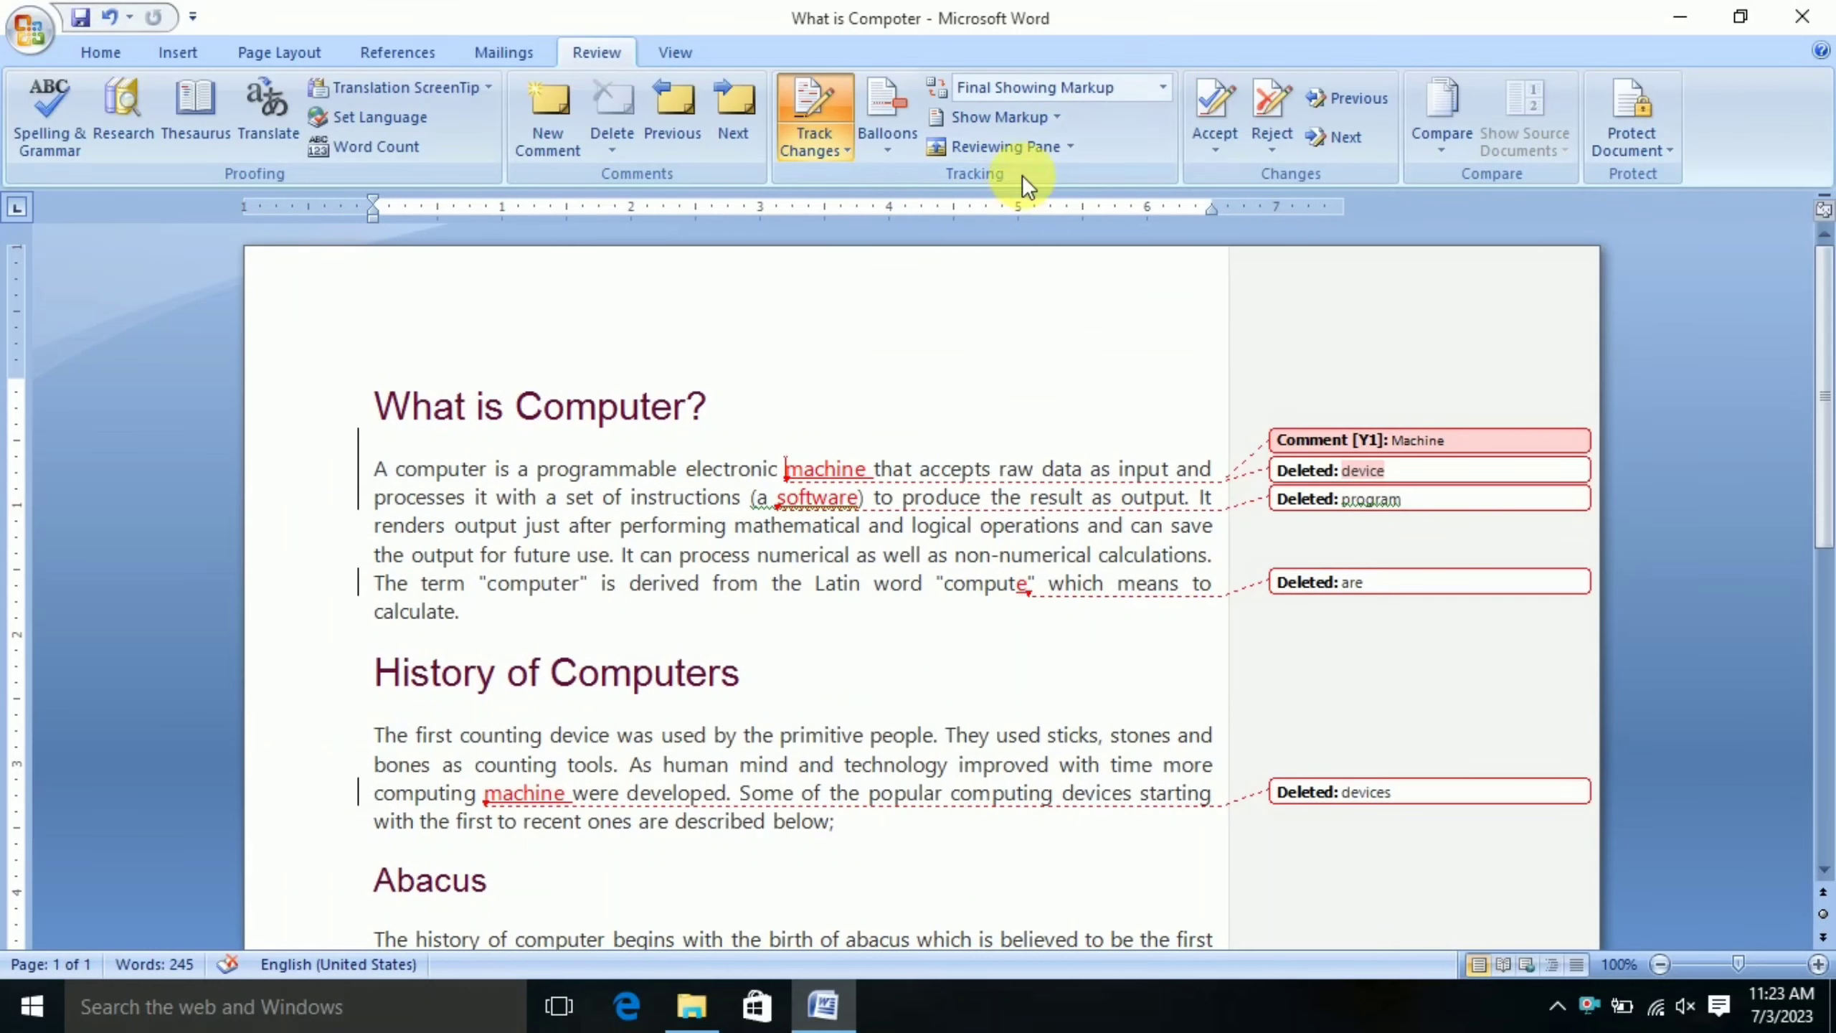
View the revision summary in the horizontal and vertical Reviewing Pane, and close the pane
click(1042, 145)
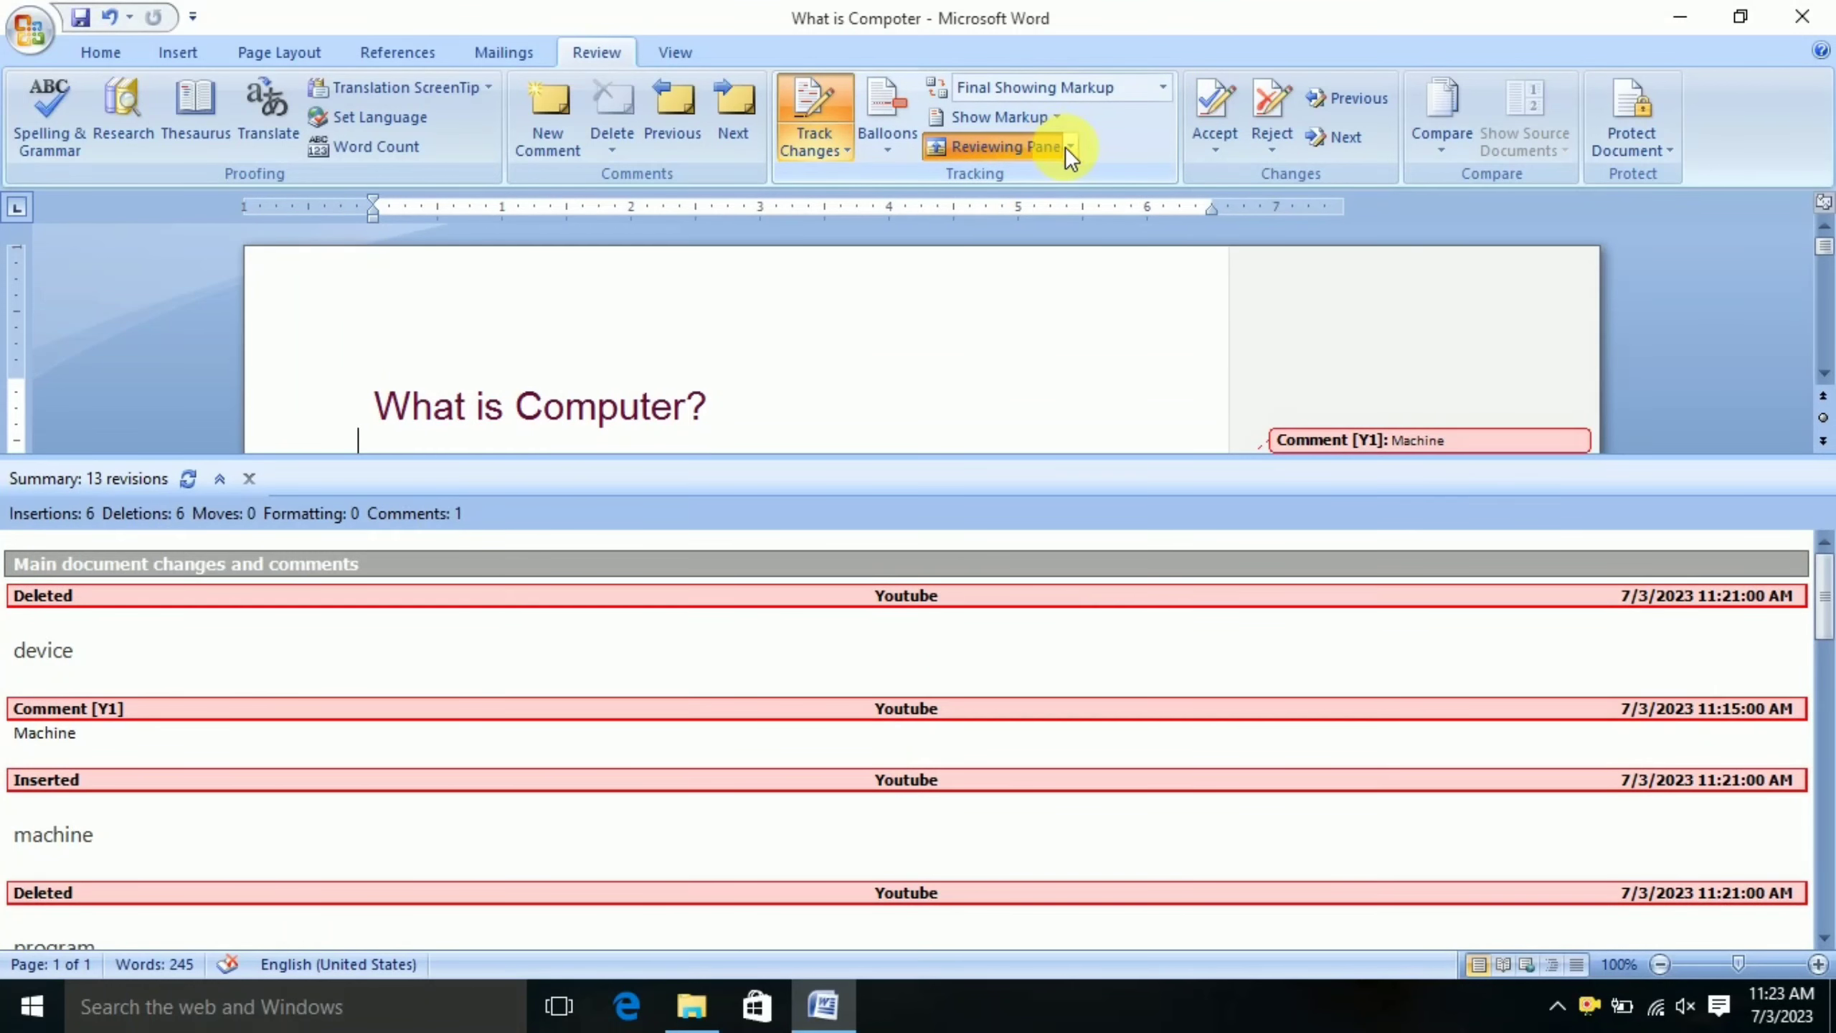
click(1070, 147)
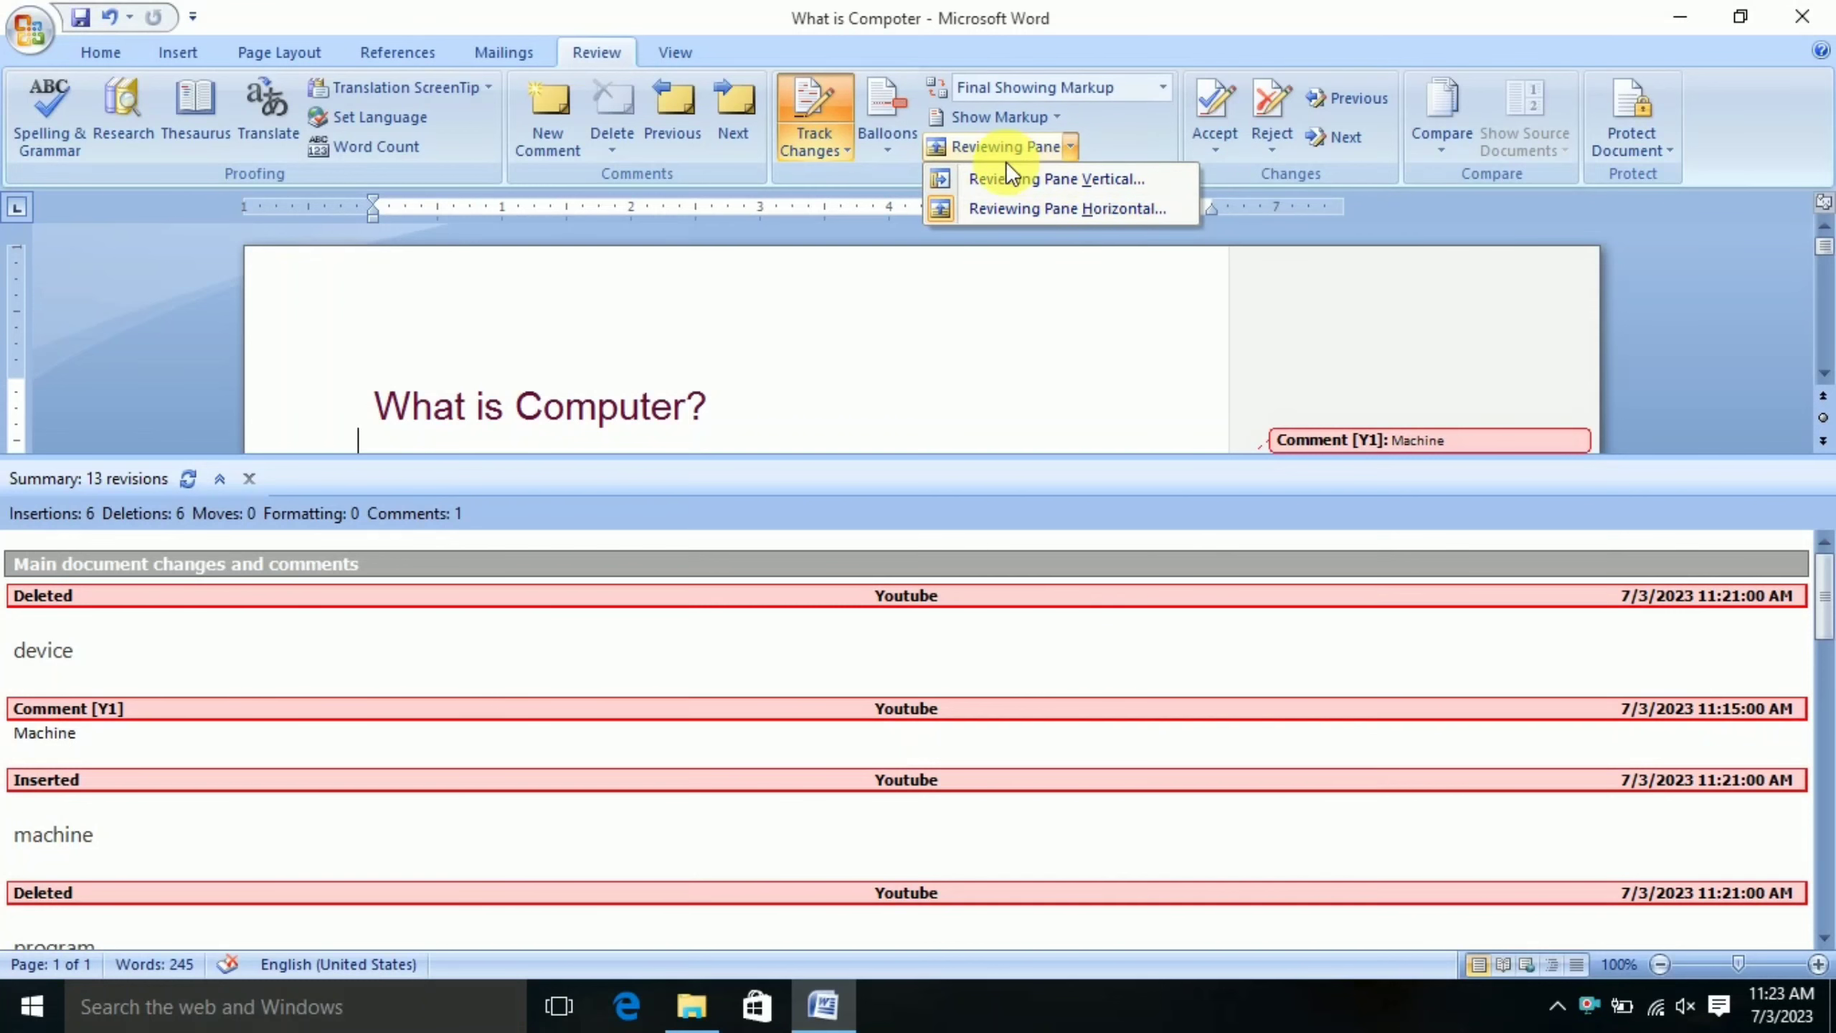
click(1052, 177)
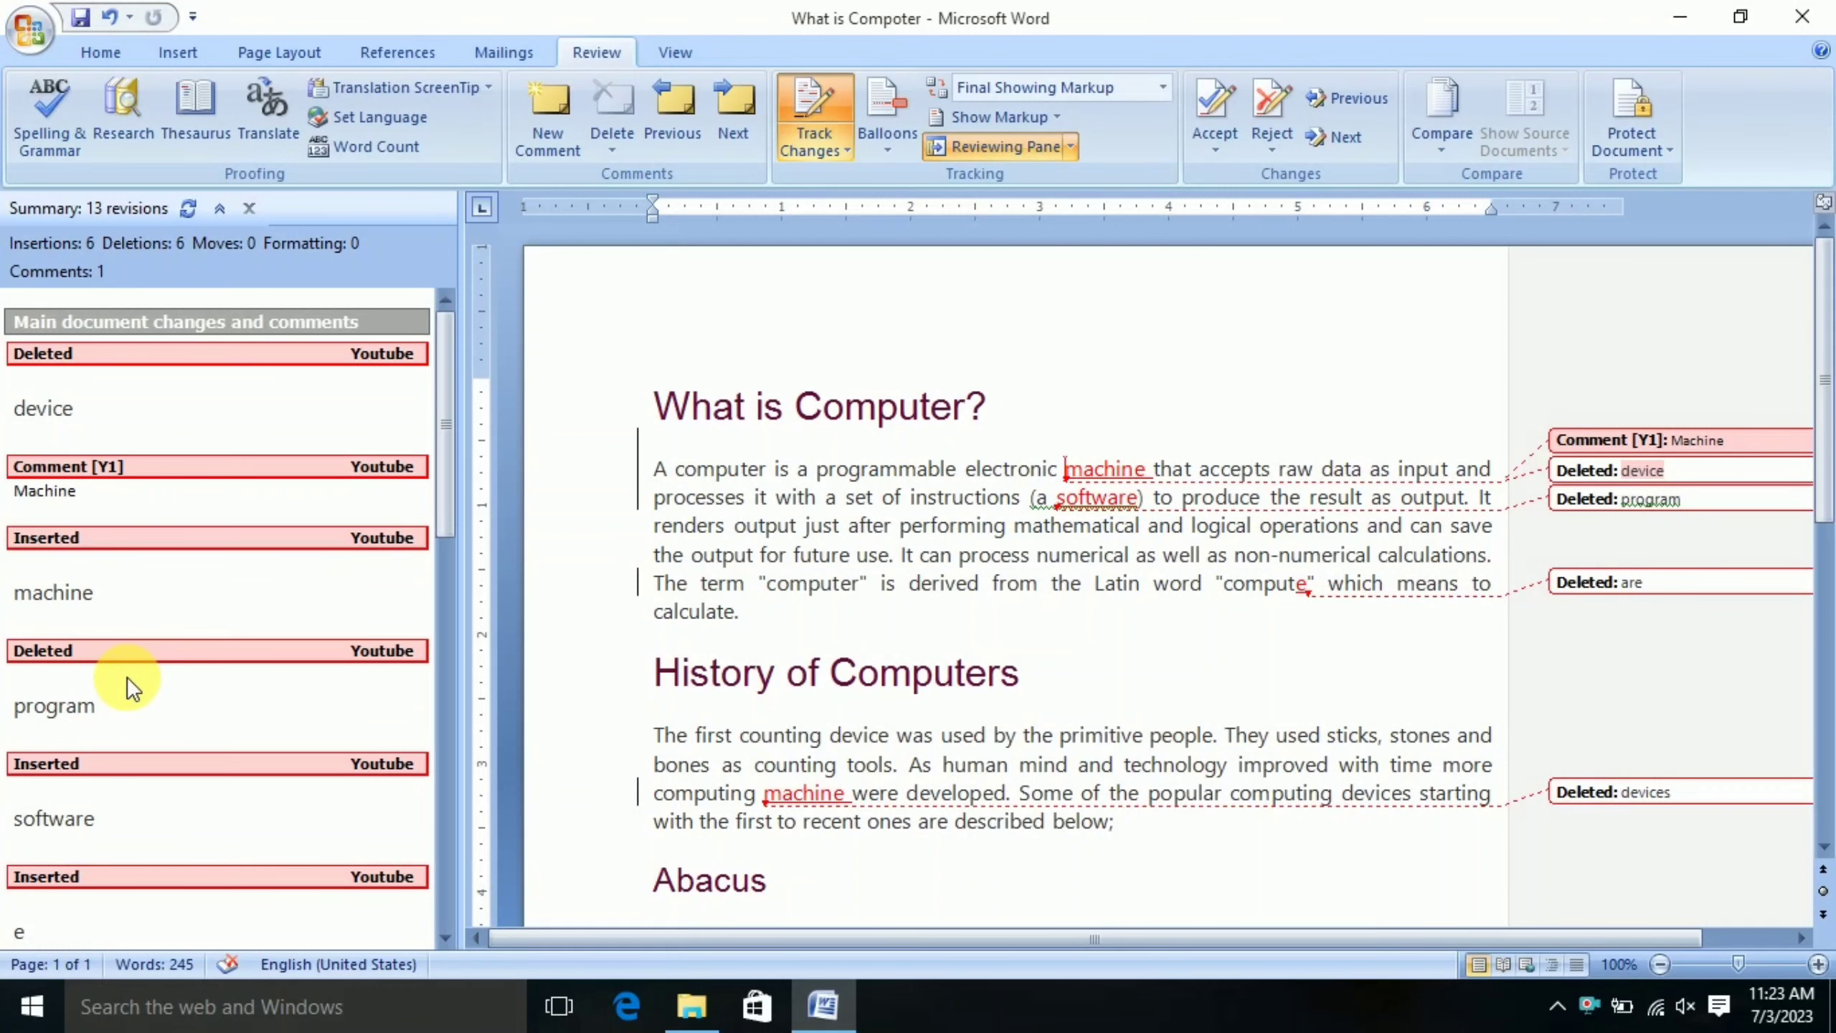
click(972, 143)
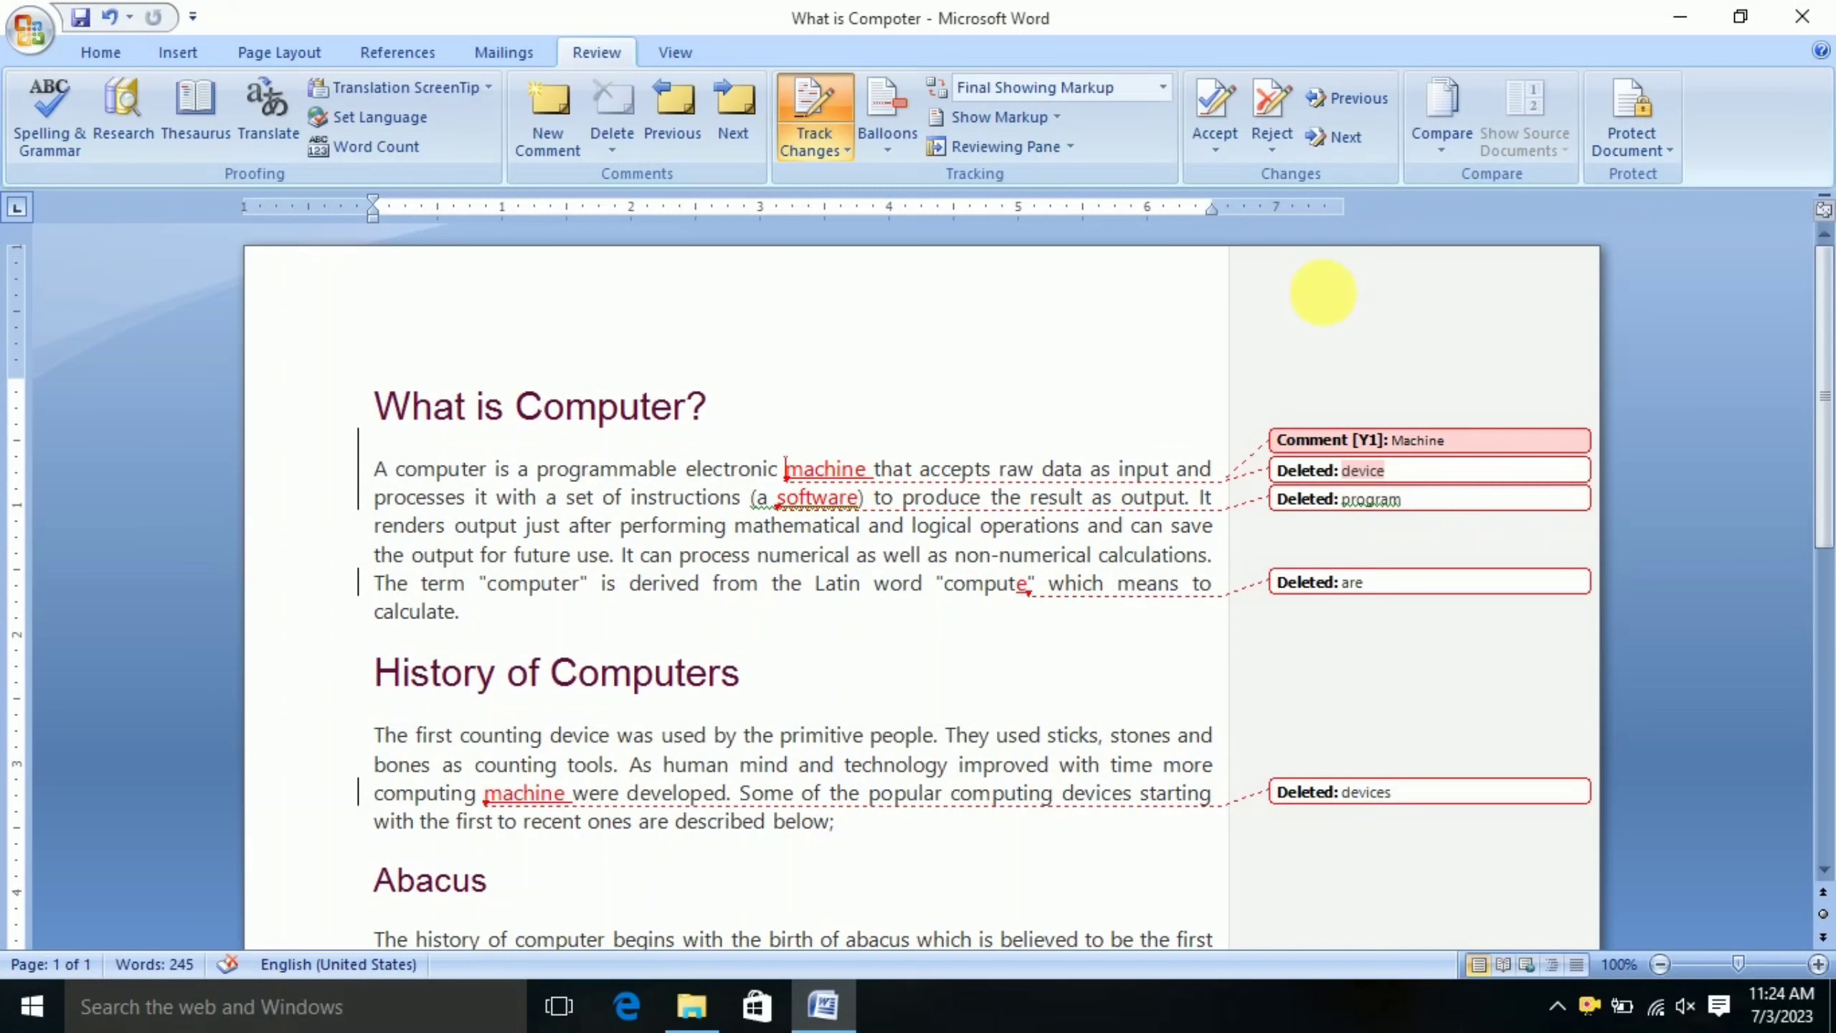
Accept the tracked deletion of "device" in the opening paragraph, continuing the search from the beginning of the document
click(1214, 152)
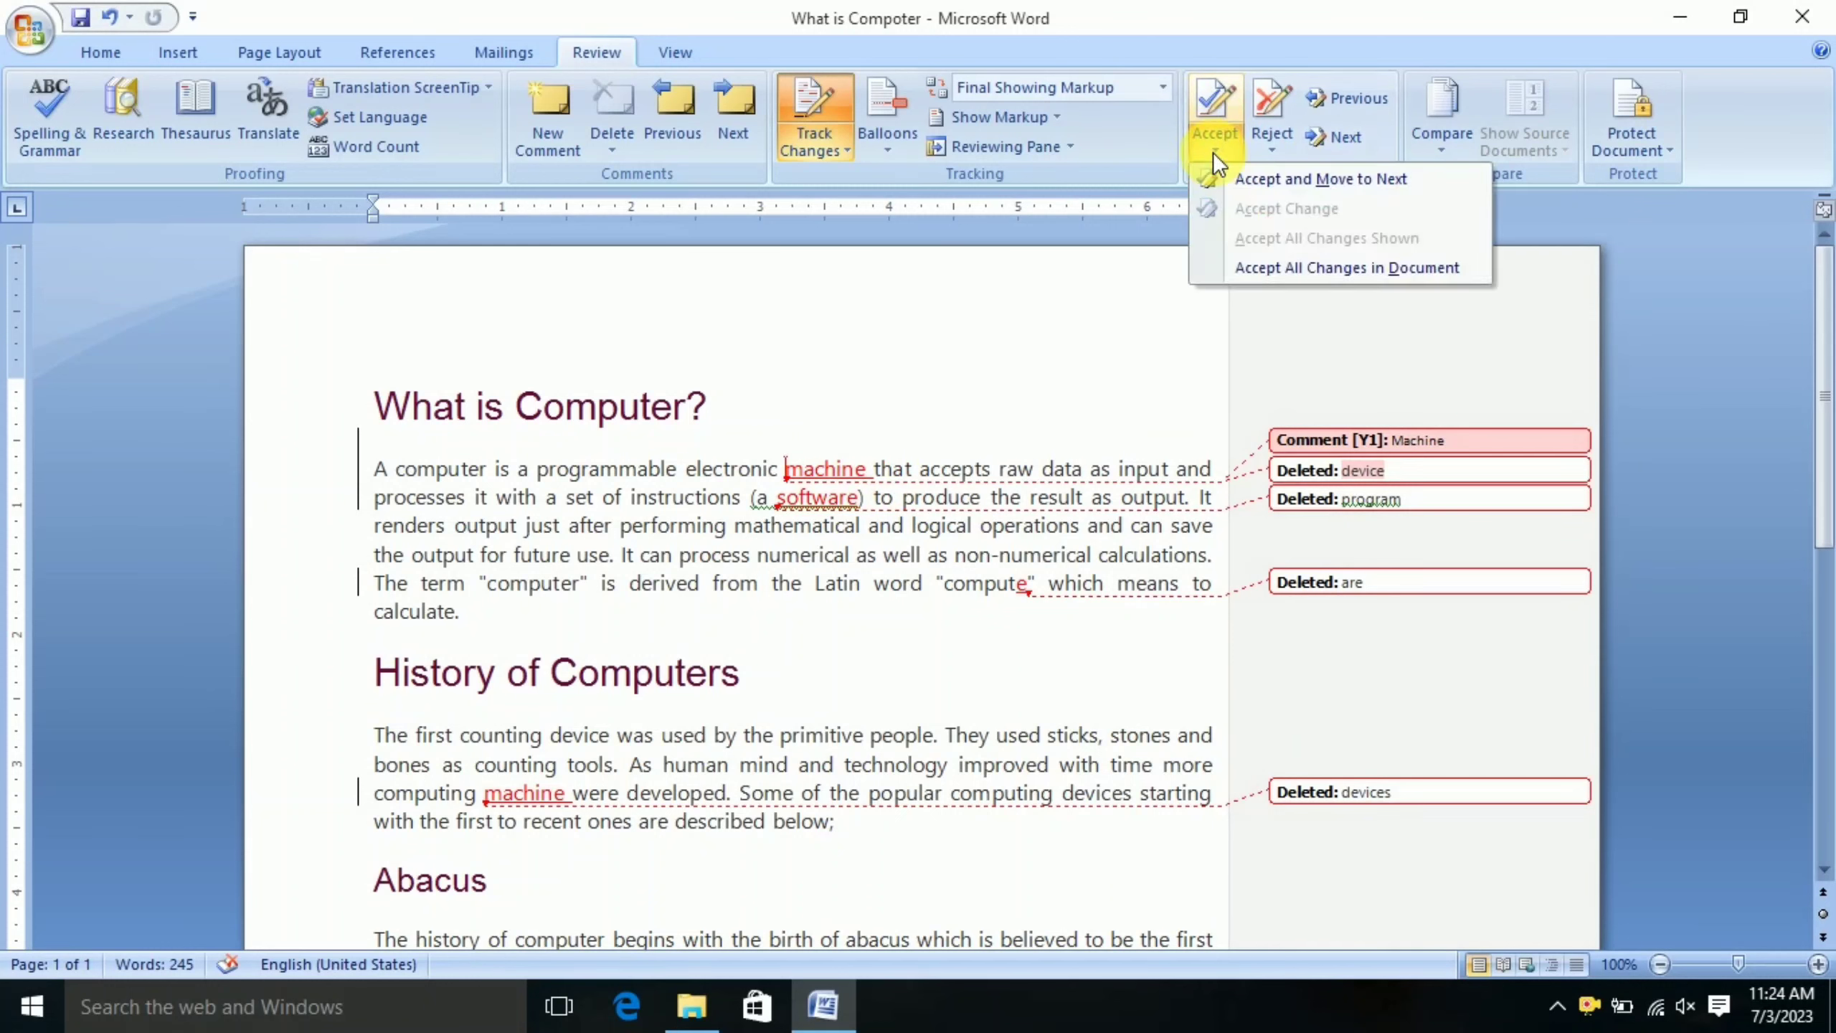
click(1257, 180)
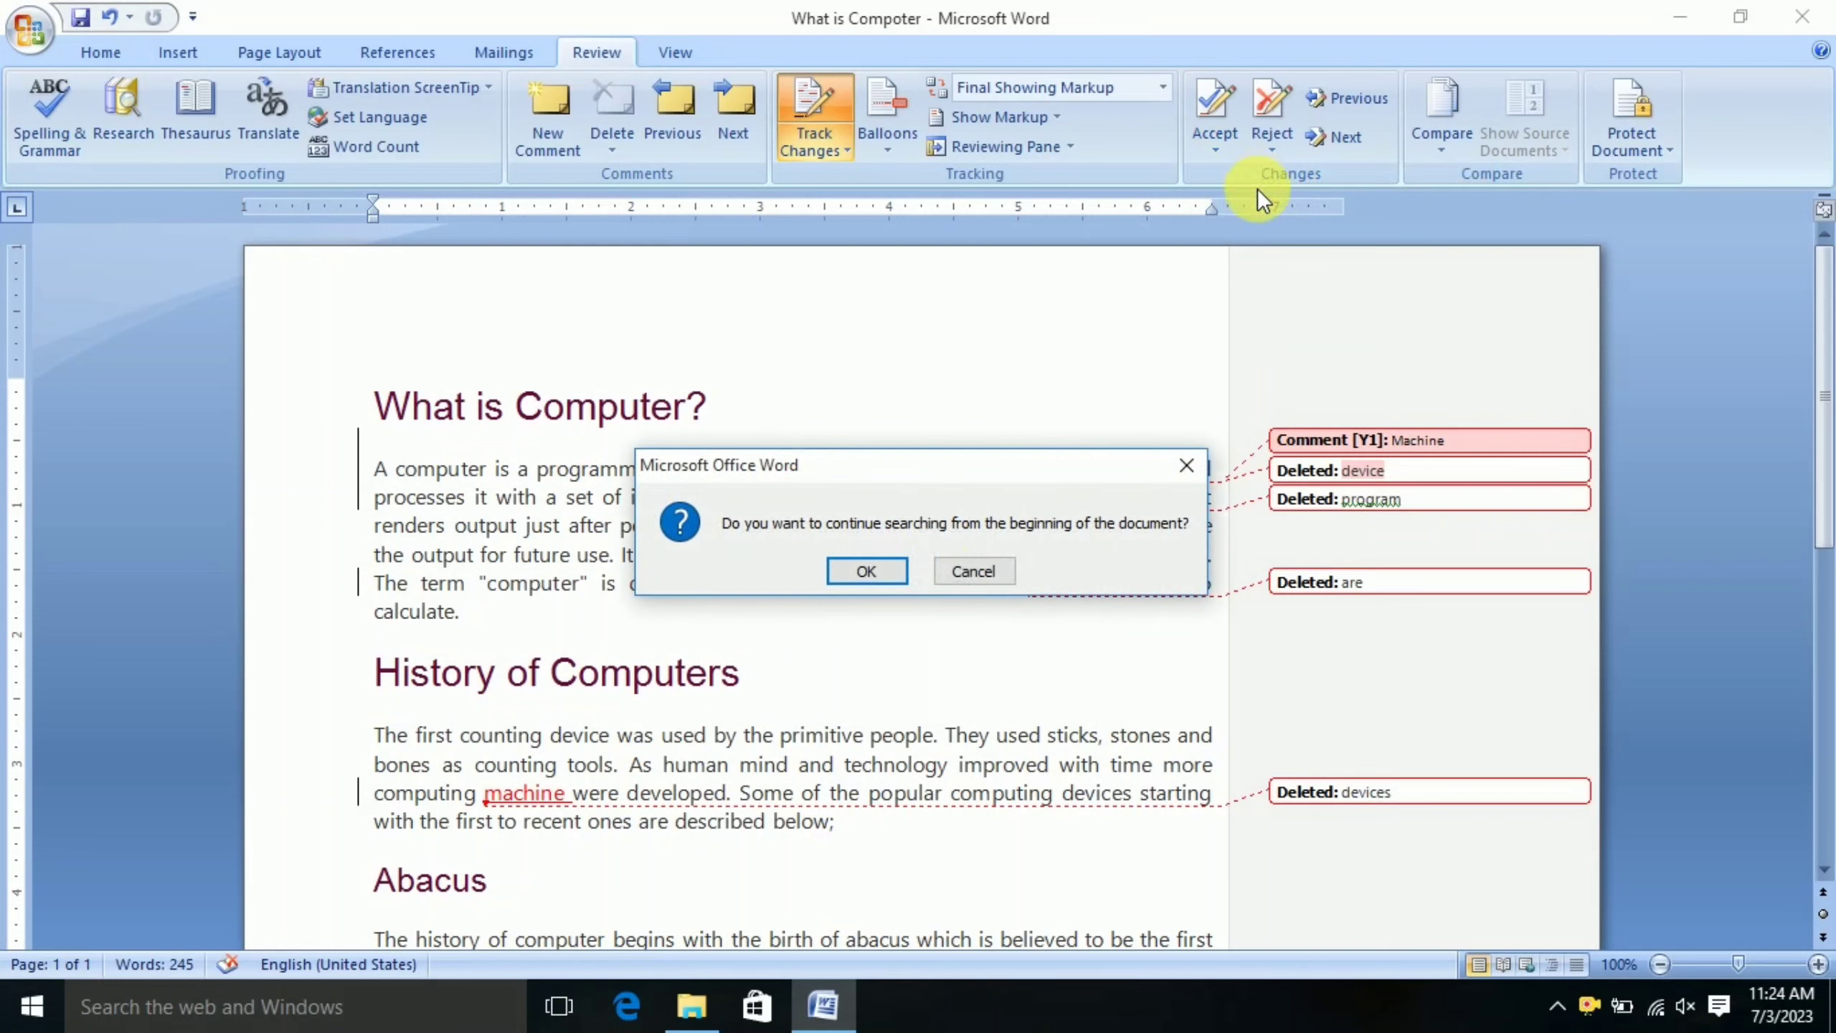
click(865, 570)
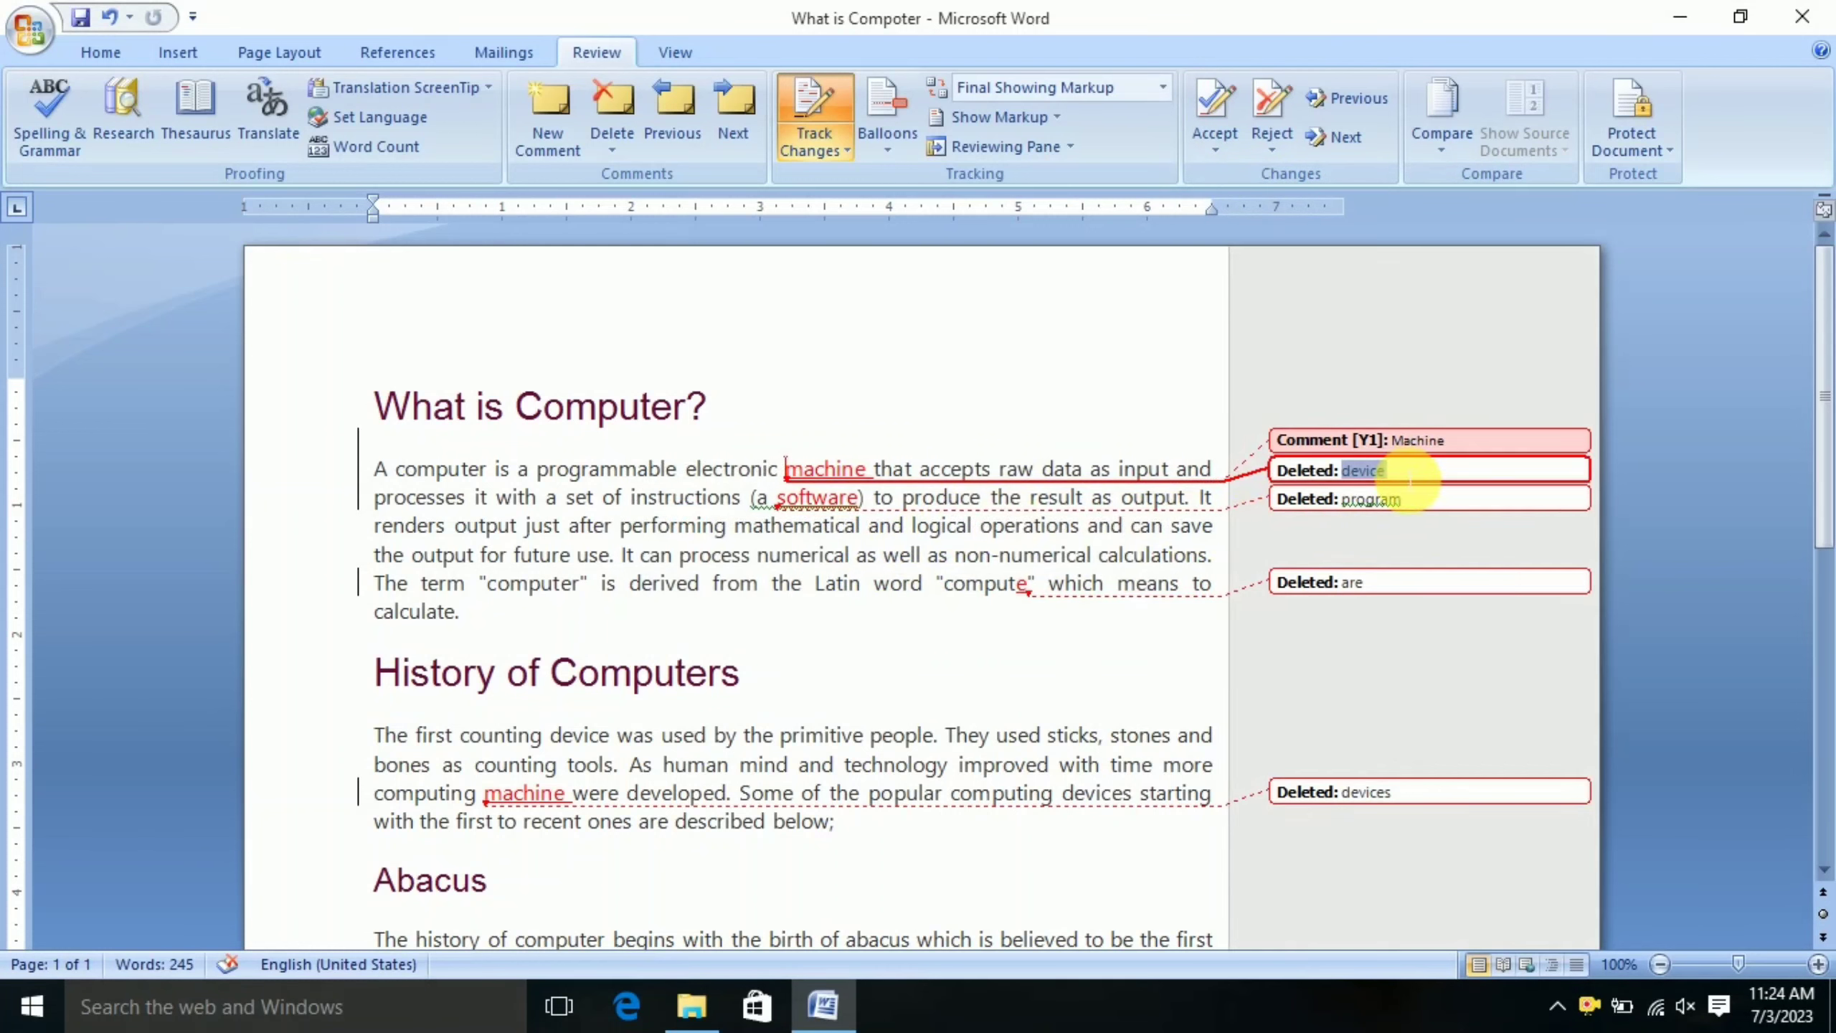
click(1237, 85)
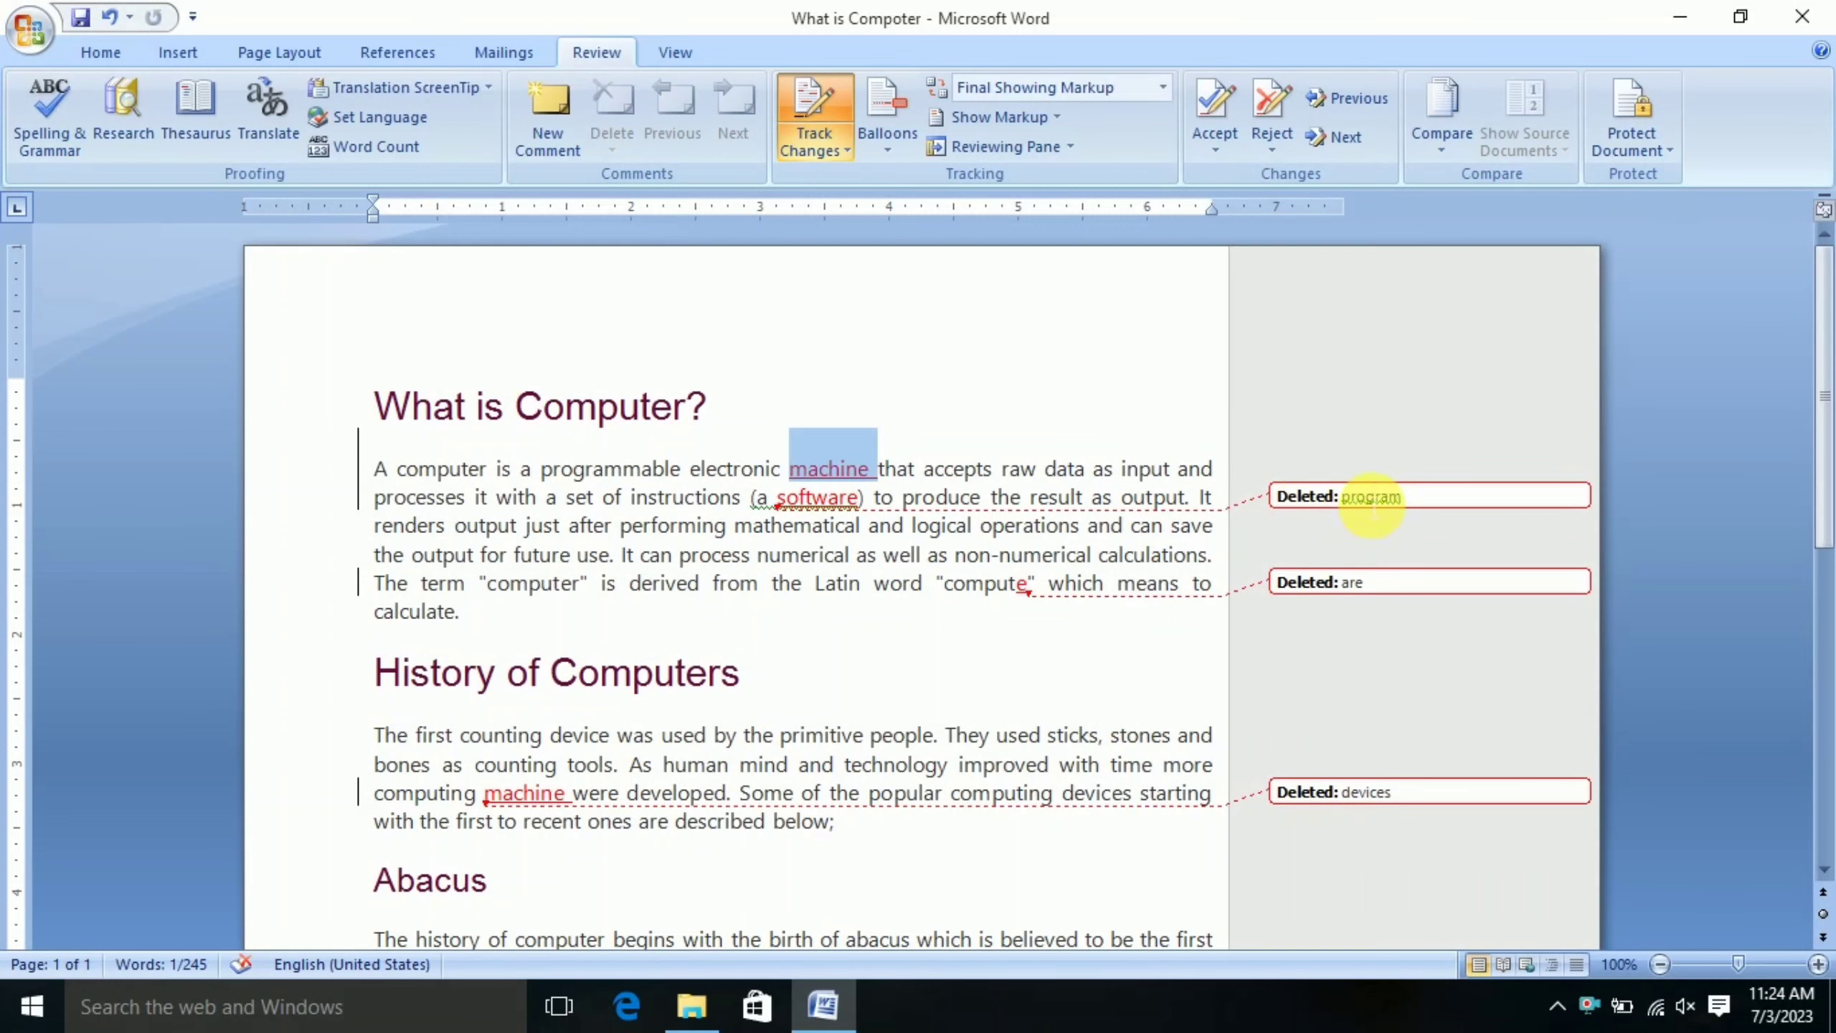
Reject the inserted "machine" and the edits replacing "program" with "software" and changing "computare" in the opening paragraph
click(1264, 108)
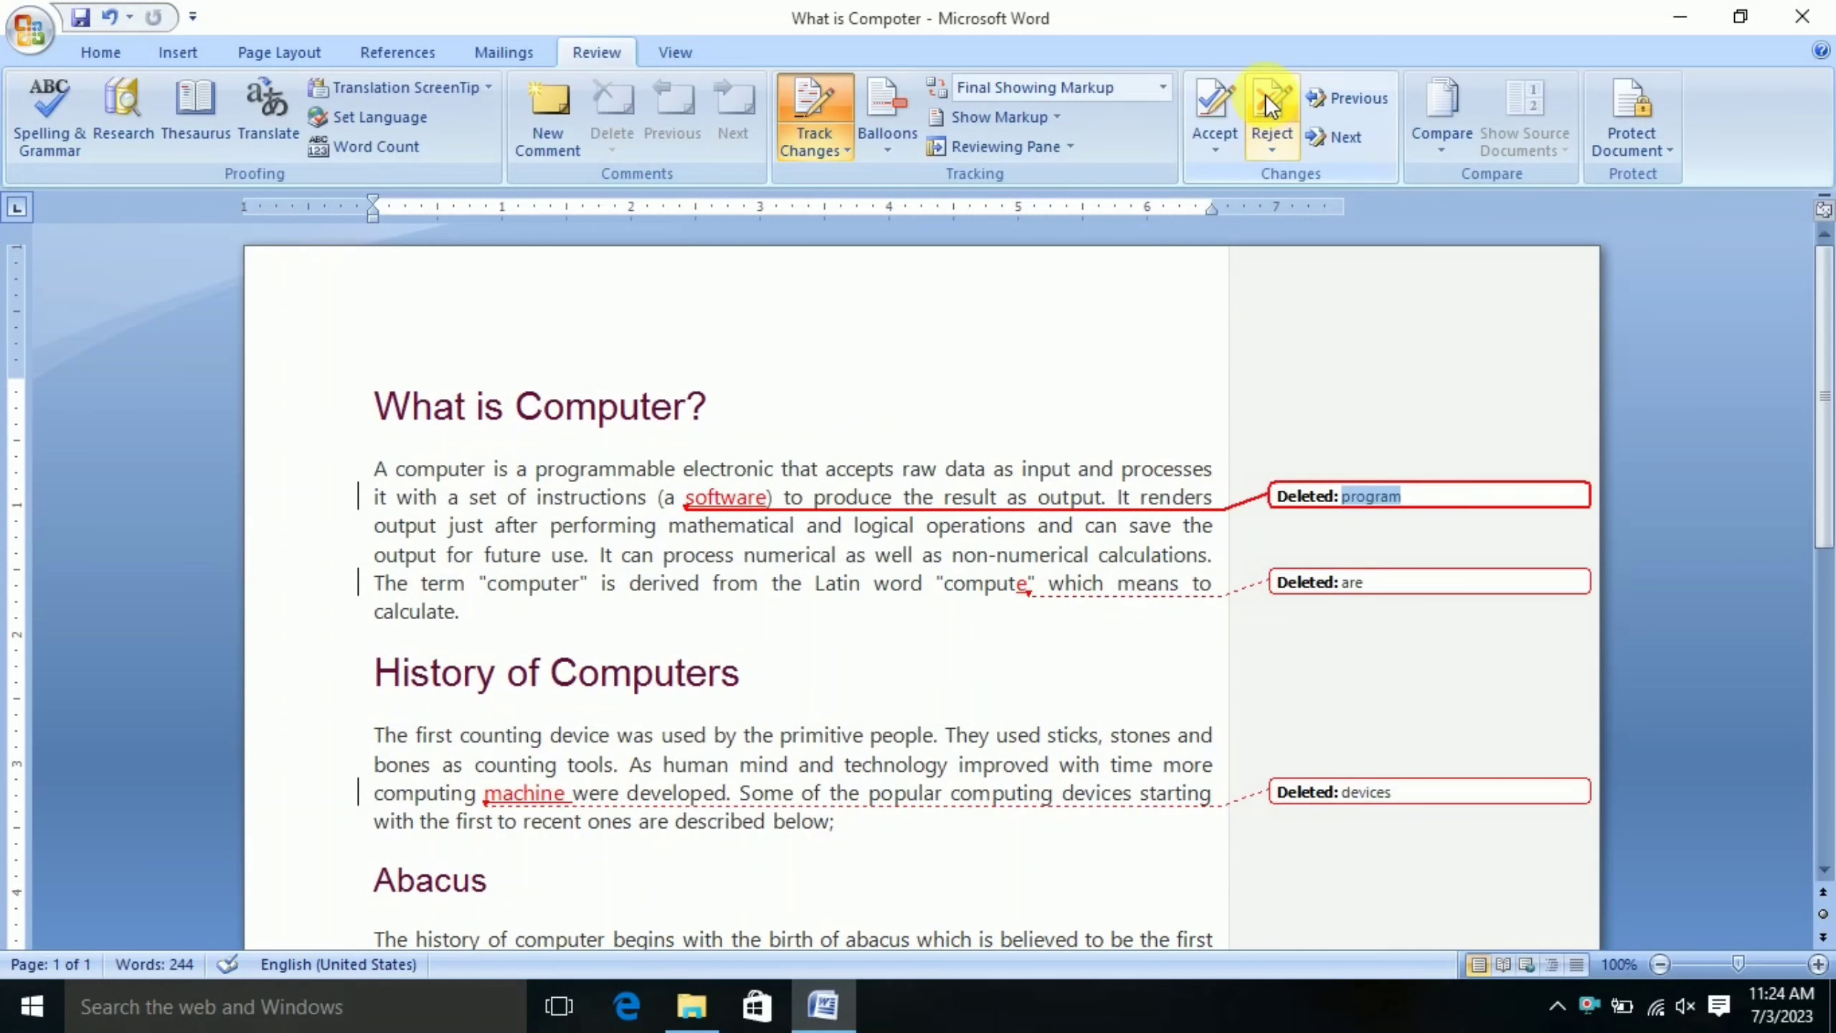
click(1266, 95)
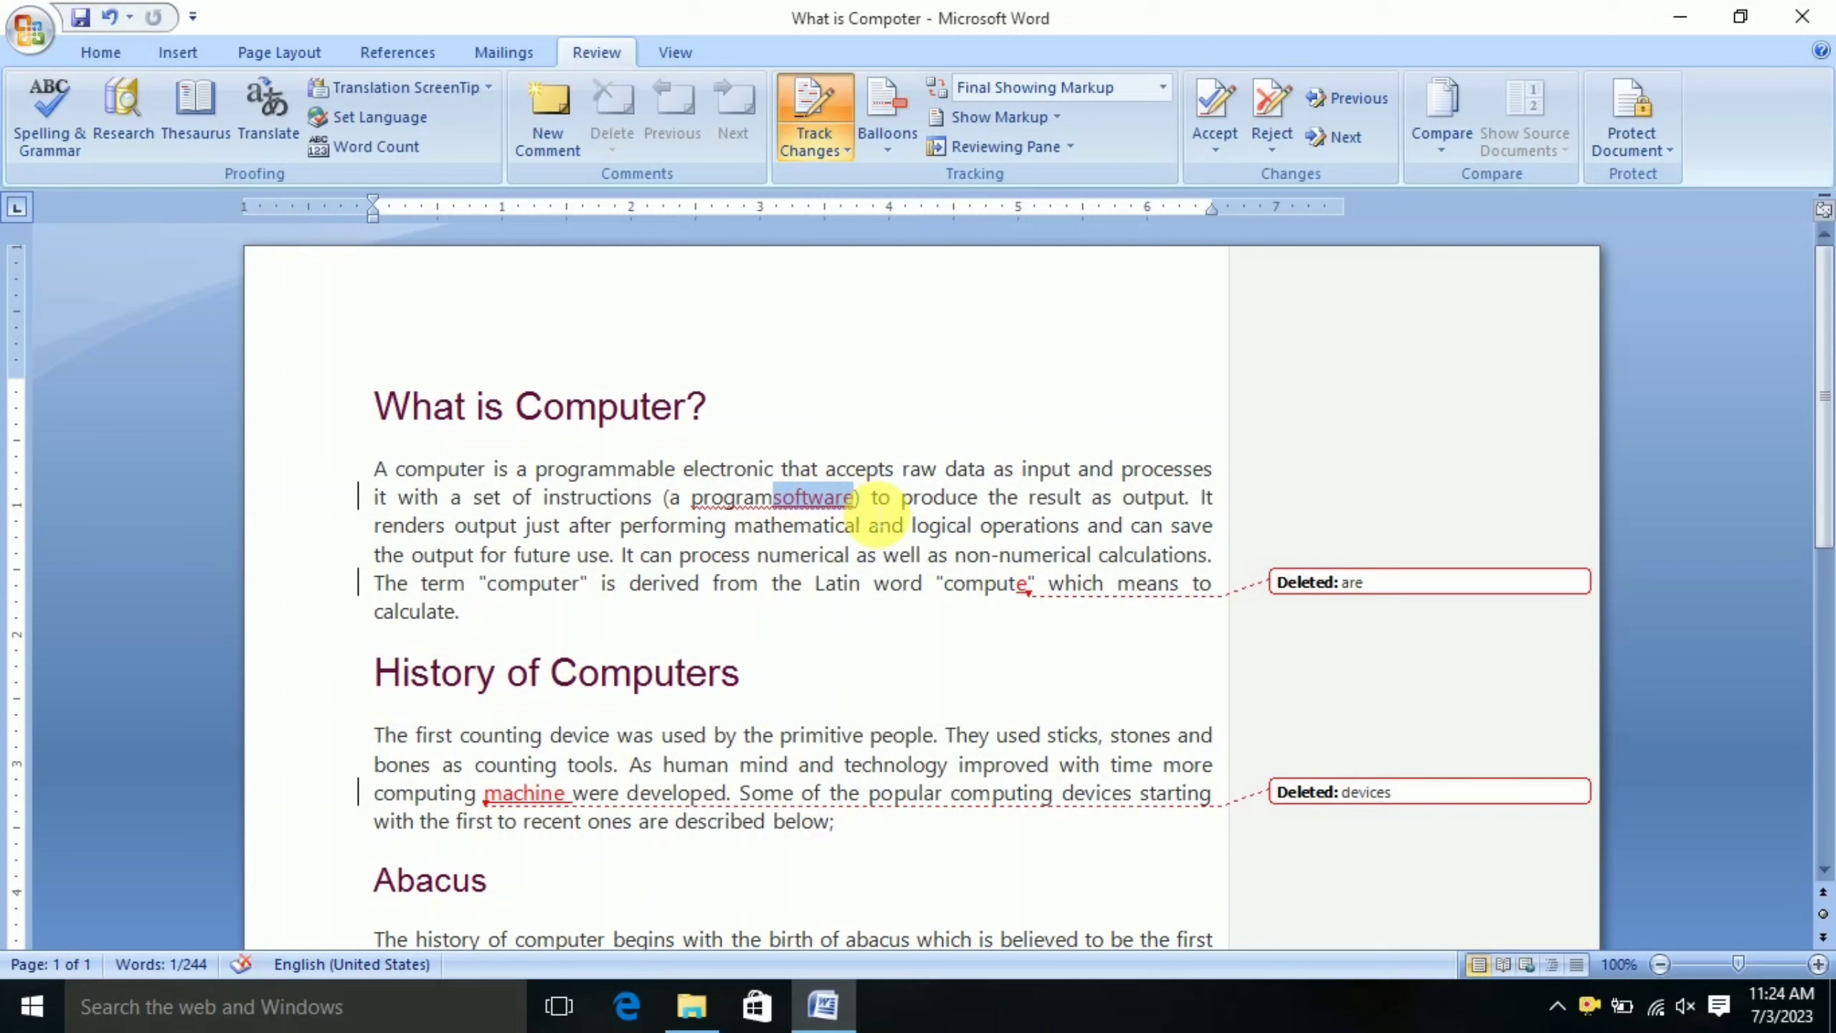
click(1287, 115)
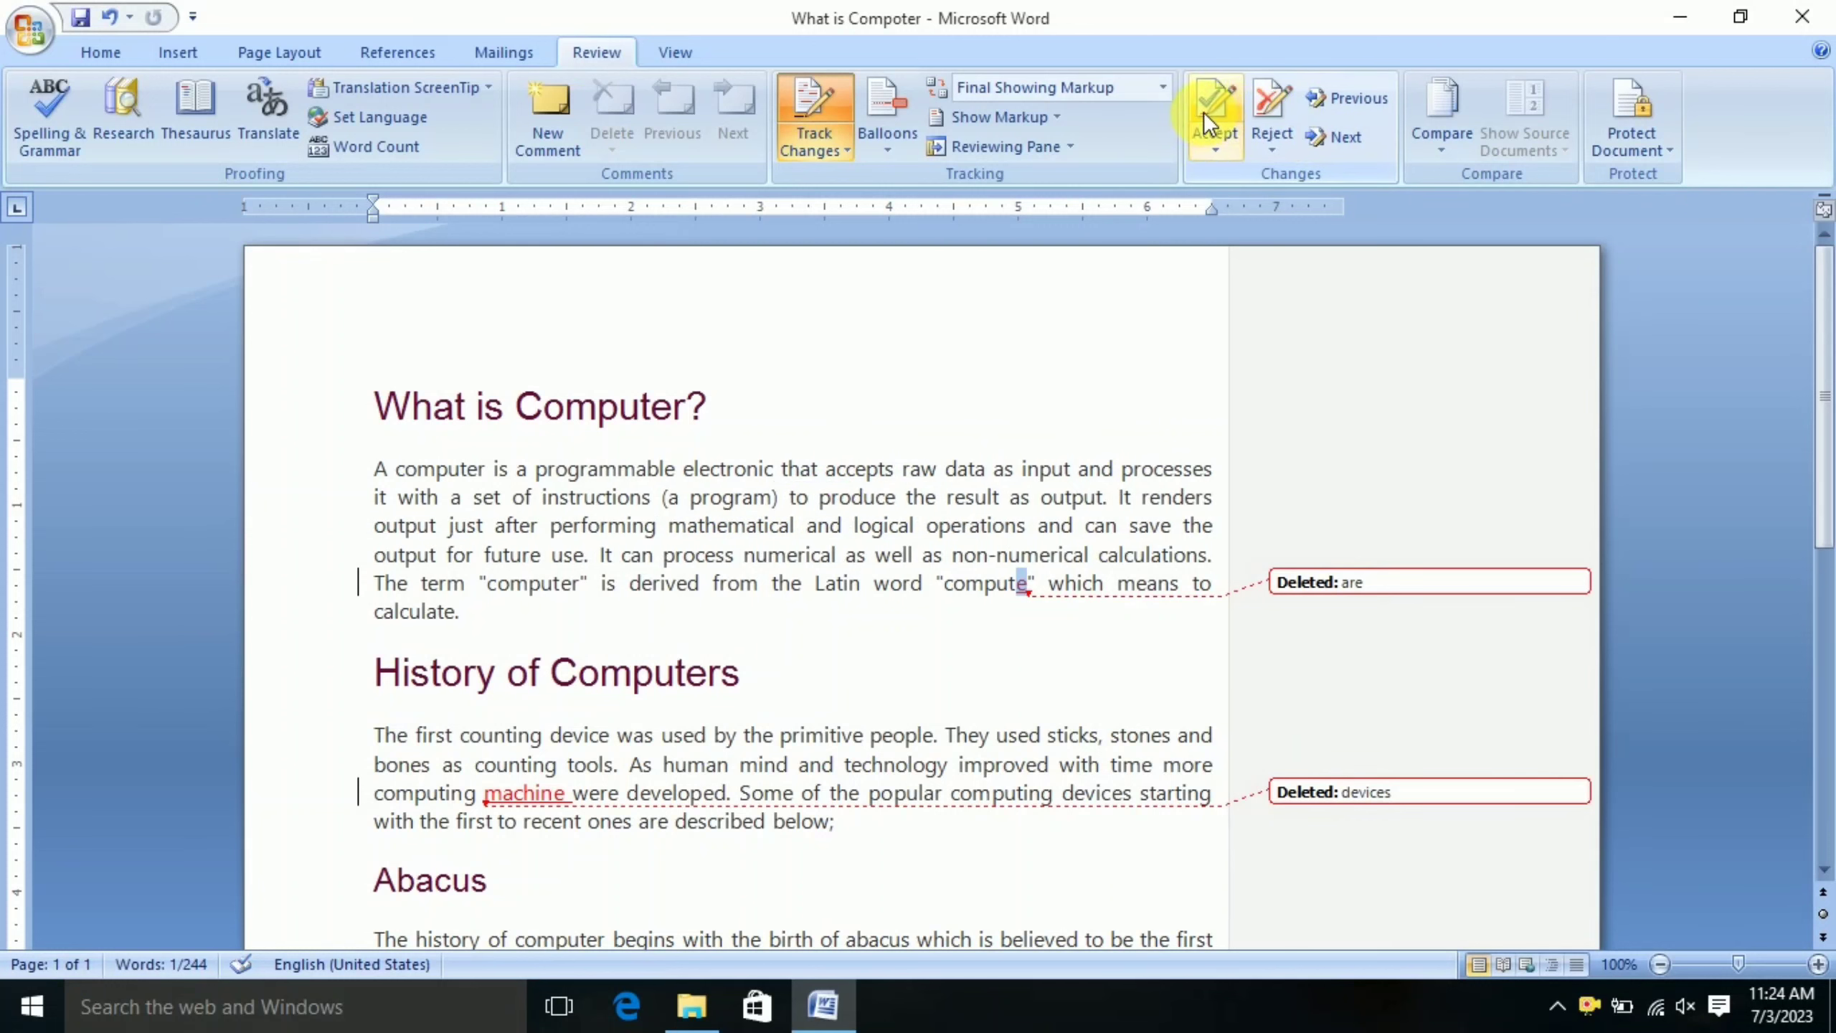
click(1259, 109)
click(1260, 109)
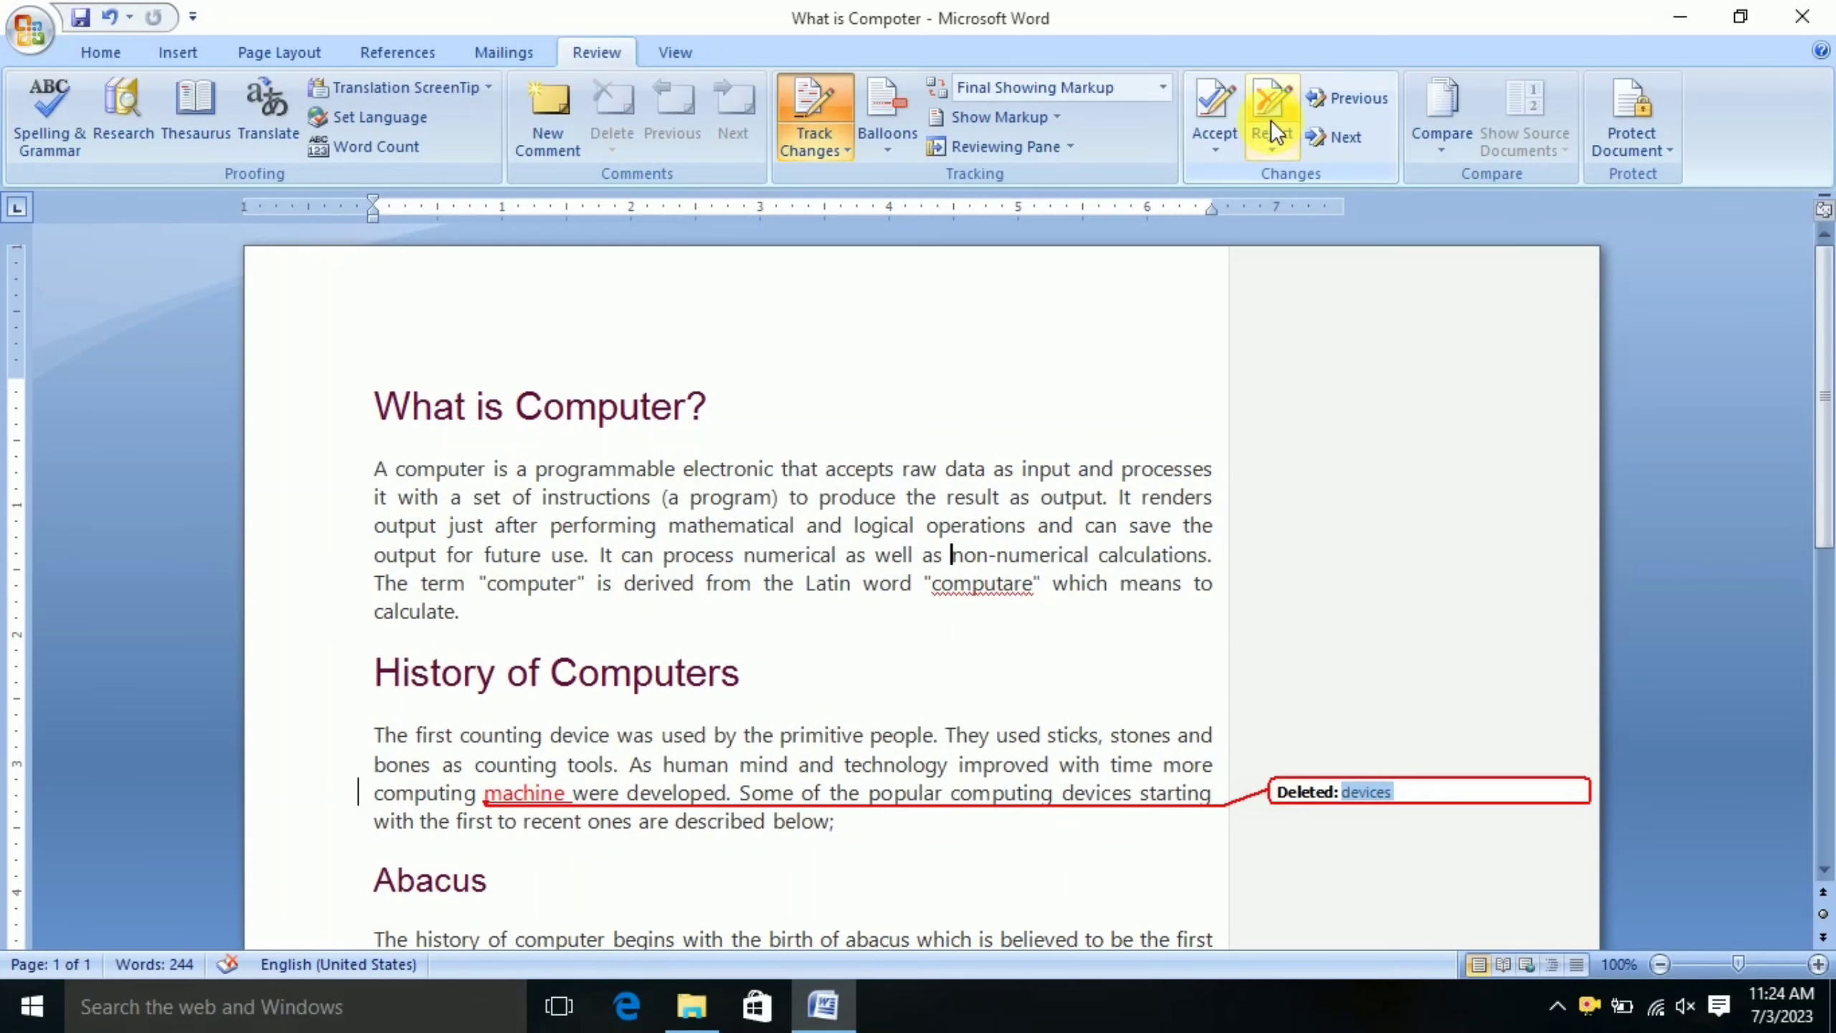
Go to the previous tracked change and back to the next one, continuing past the document's start and end
click(1333, 103)
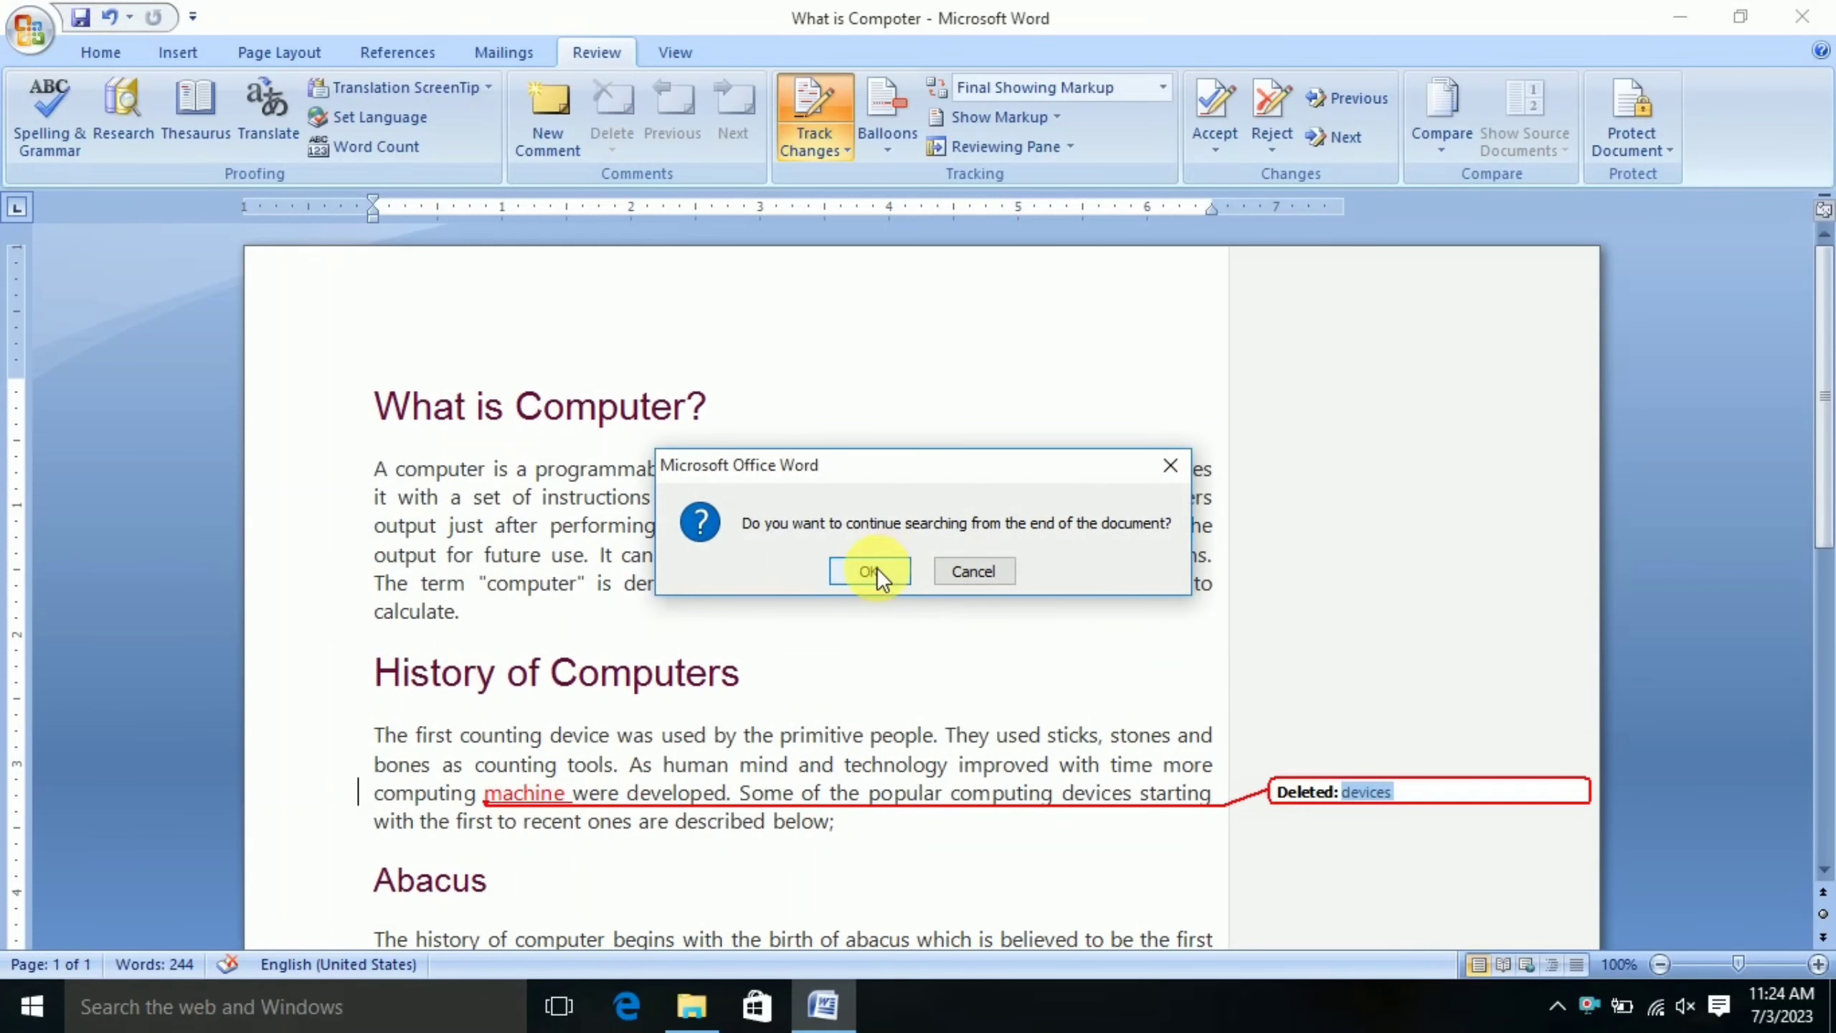
click(869, 571)
click(1329, 136)
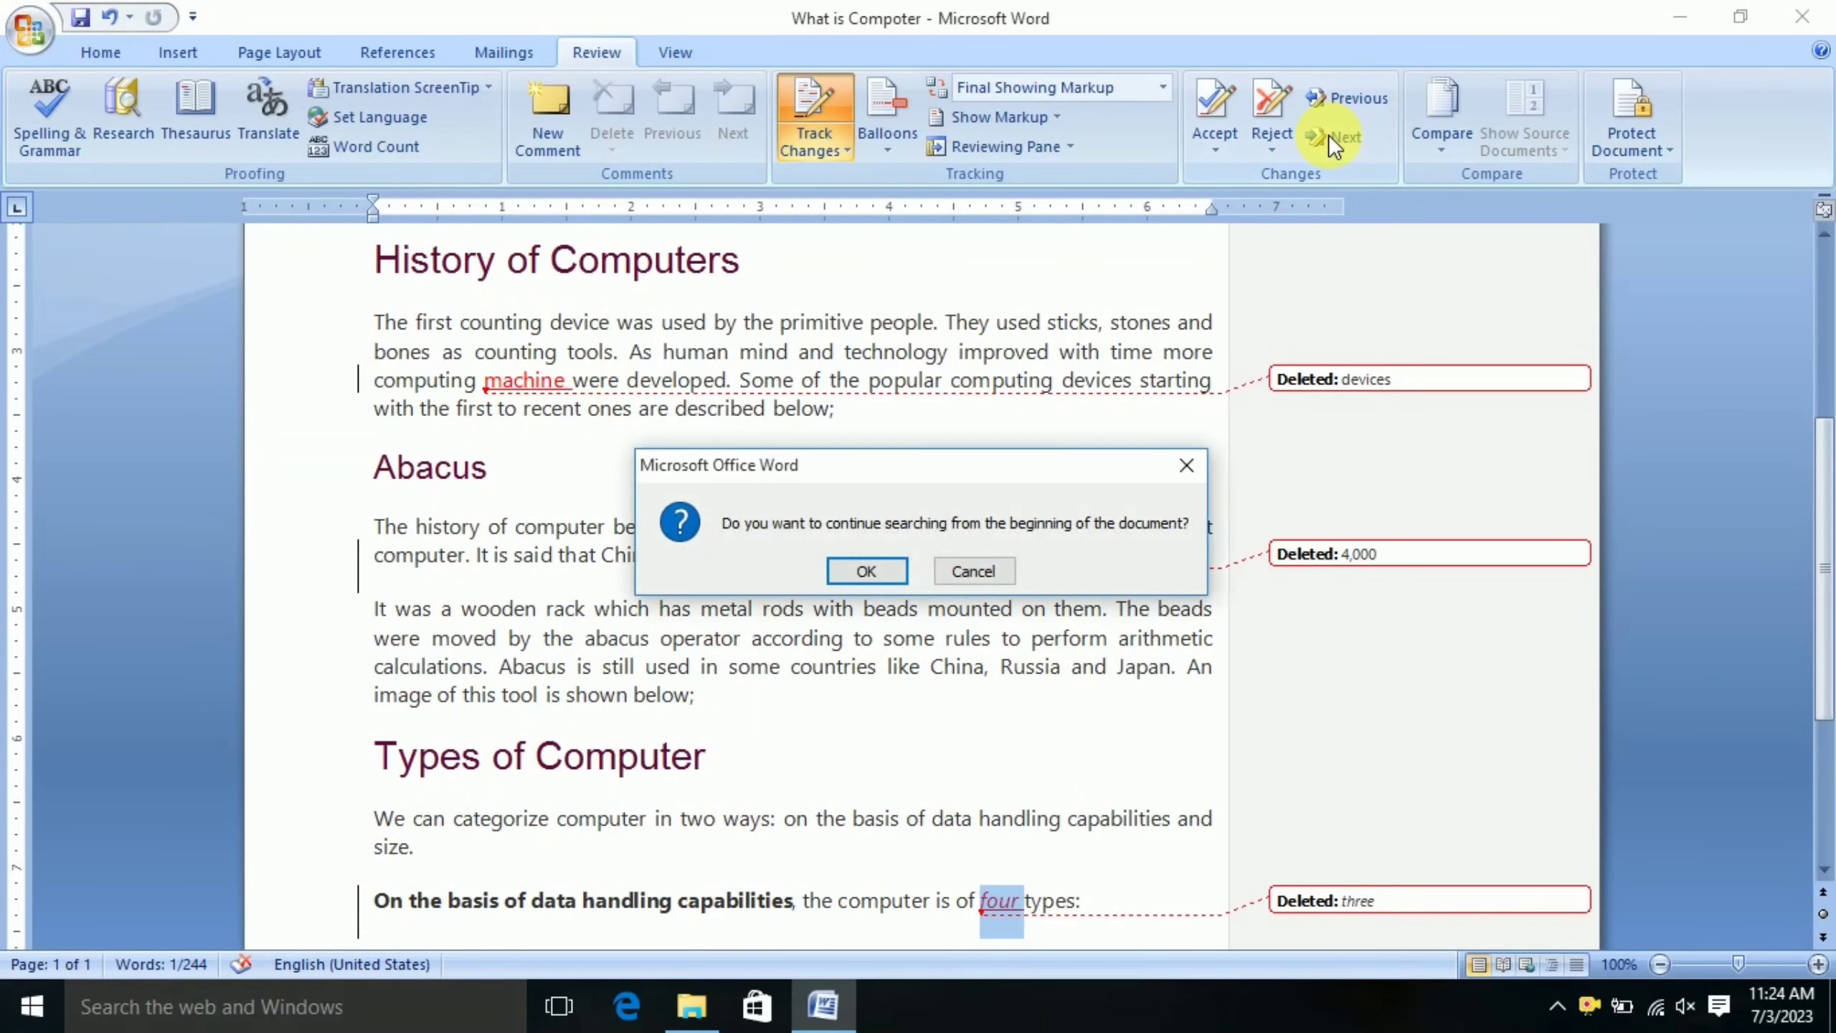
click(864, 570)
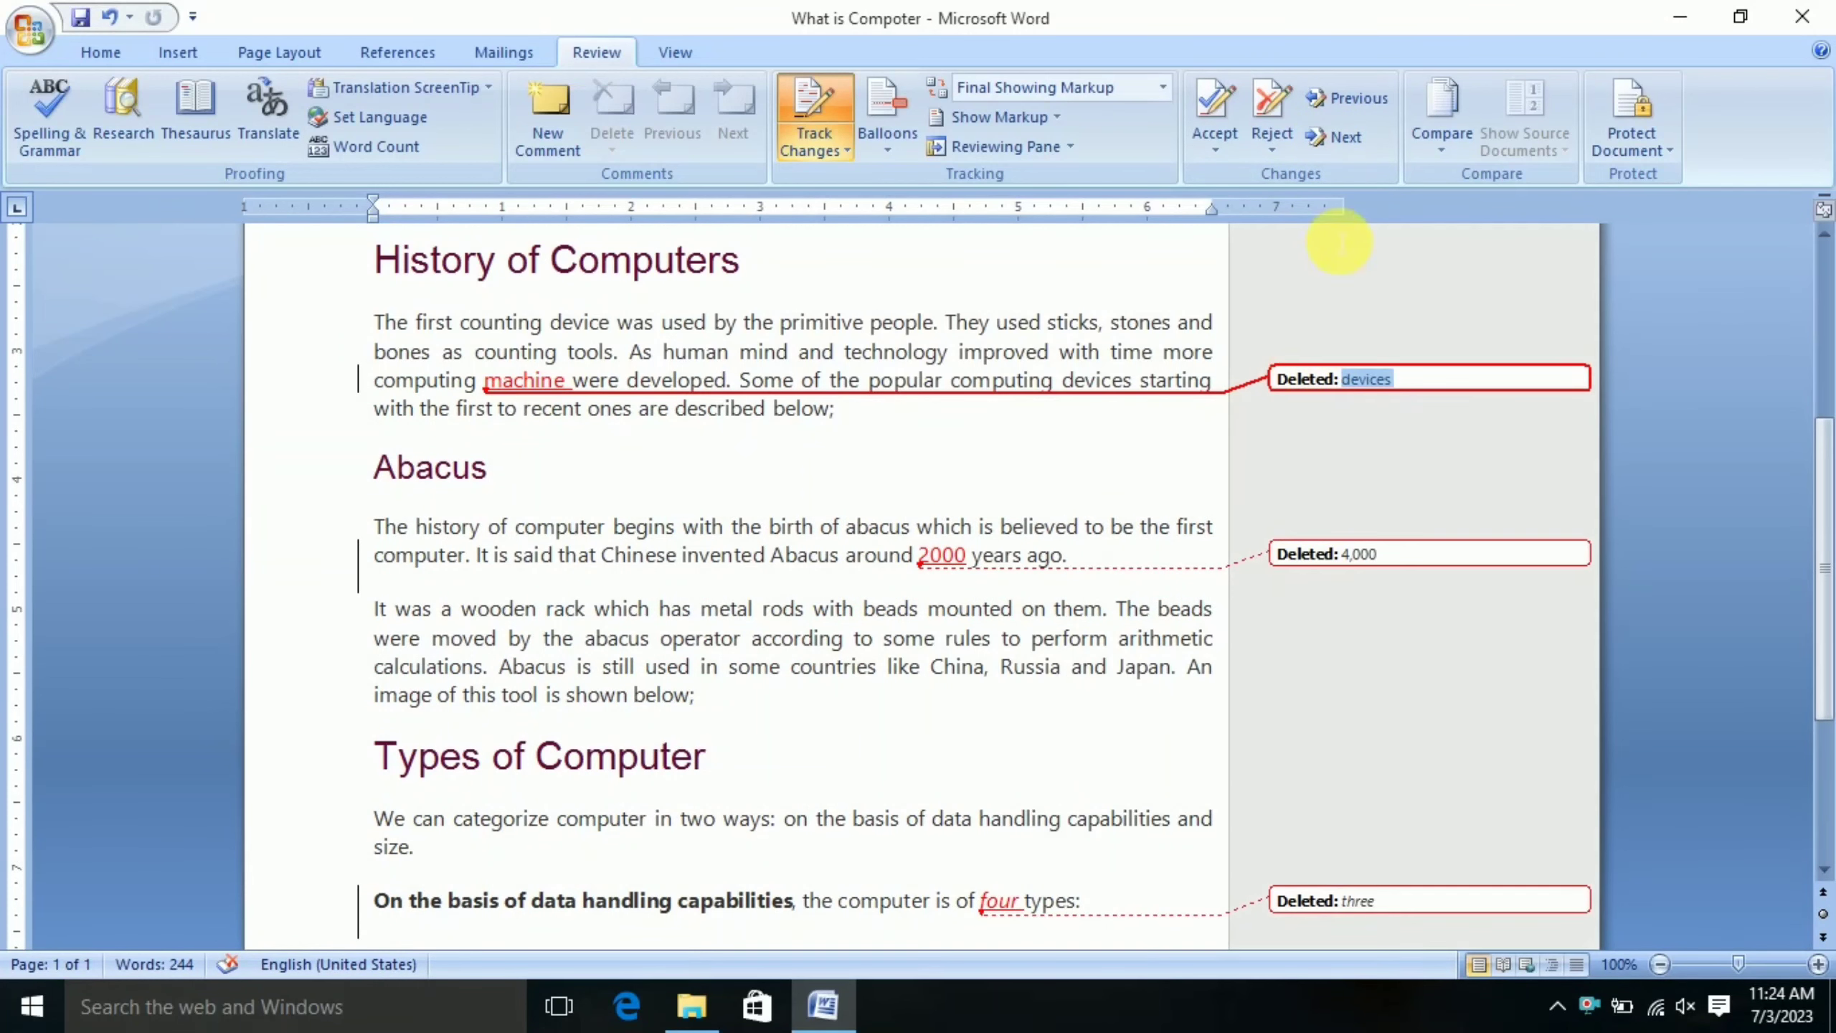
Accept the deletion of "4,000" under Abacus and reject the inserted "machine" under History of Computers
click(1330, 139)
click(1327, 140)
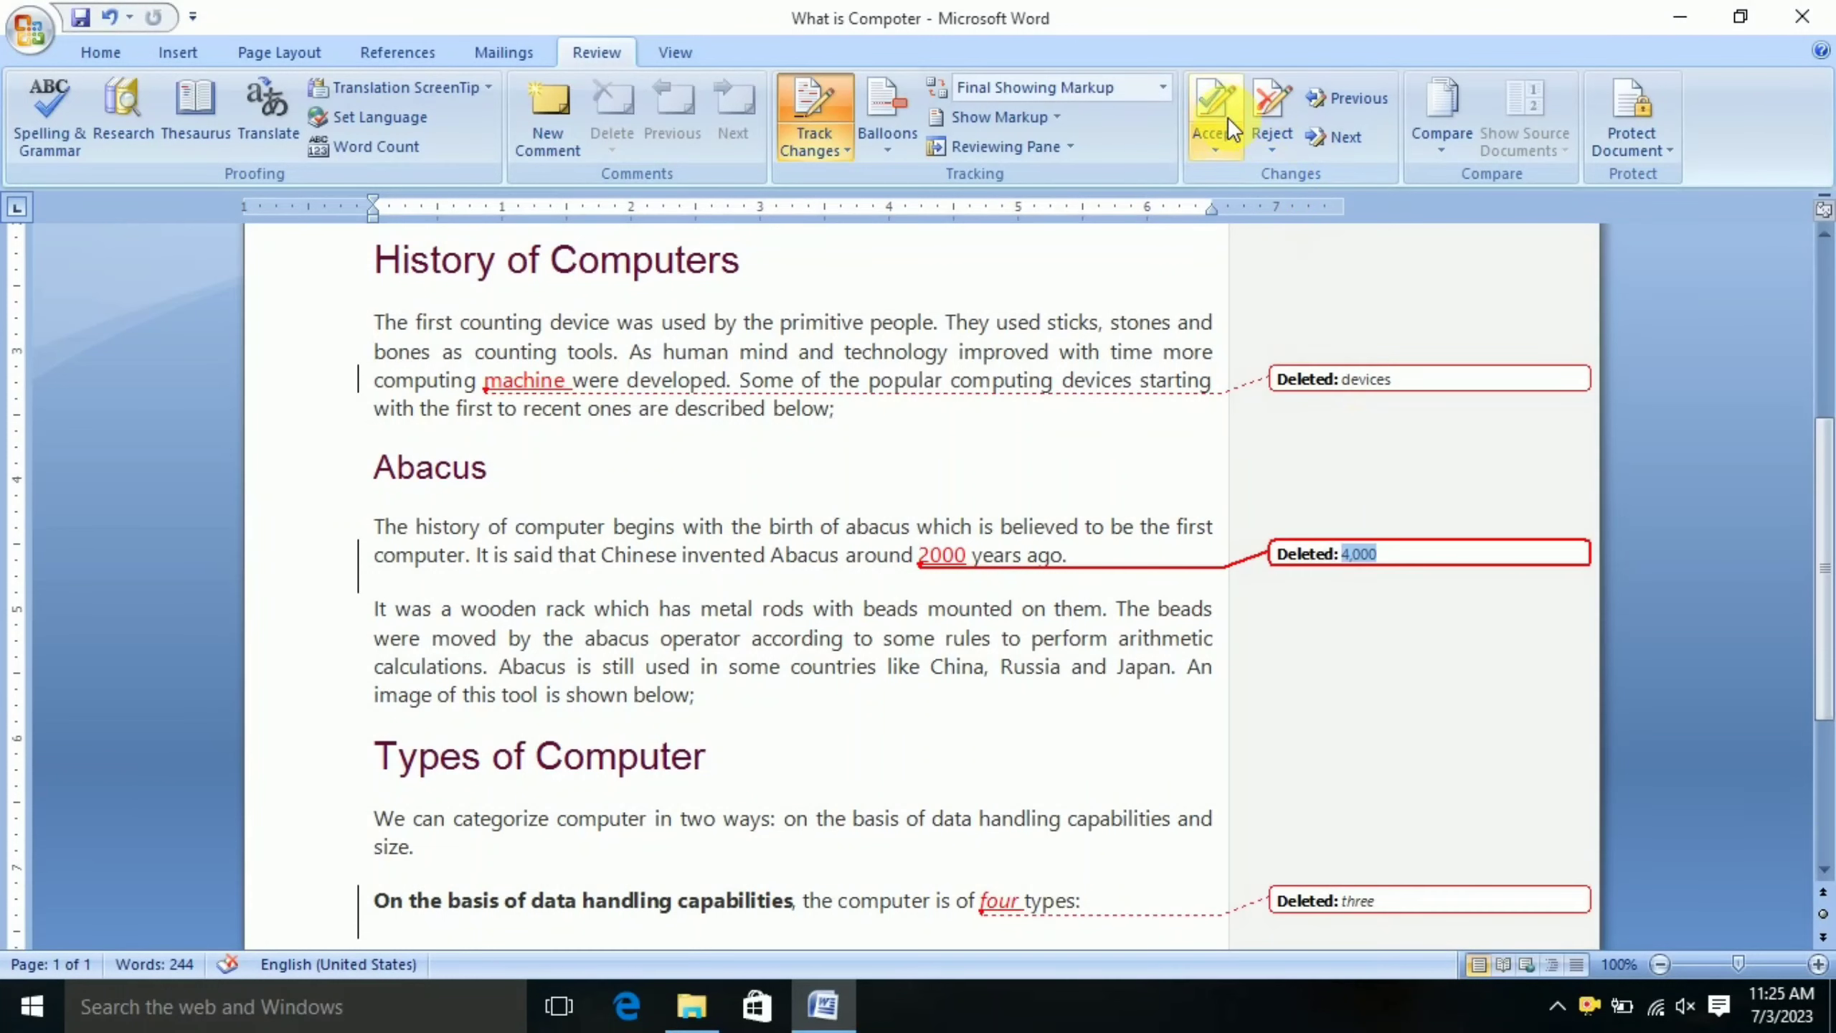
click(1225, 112)
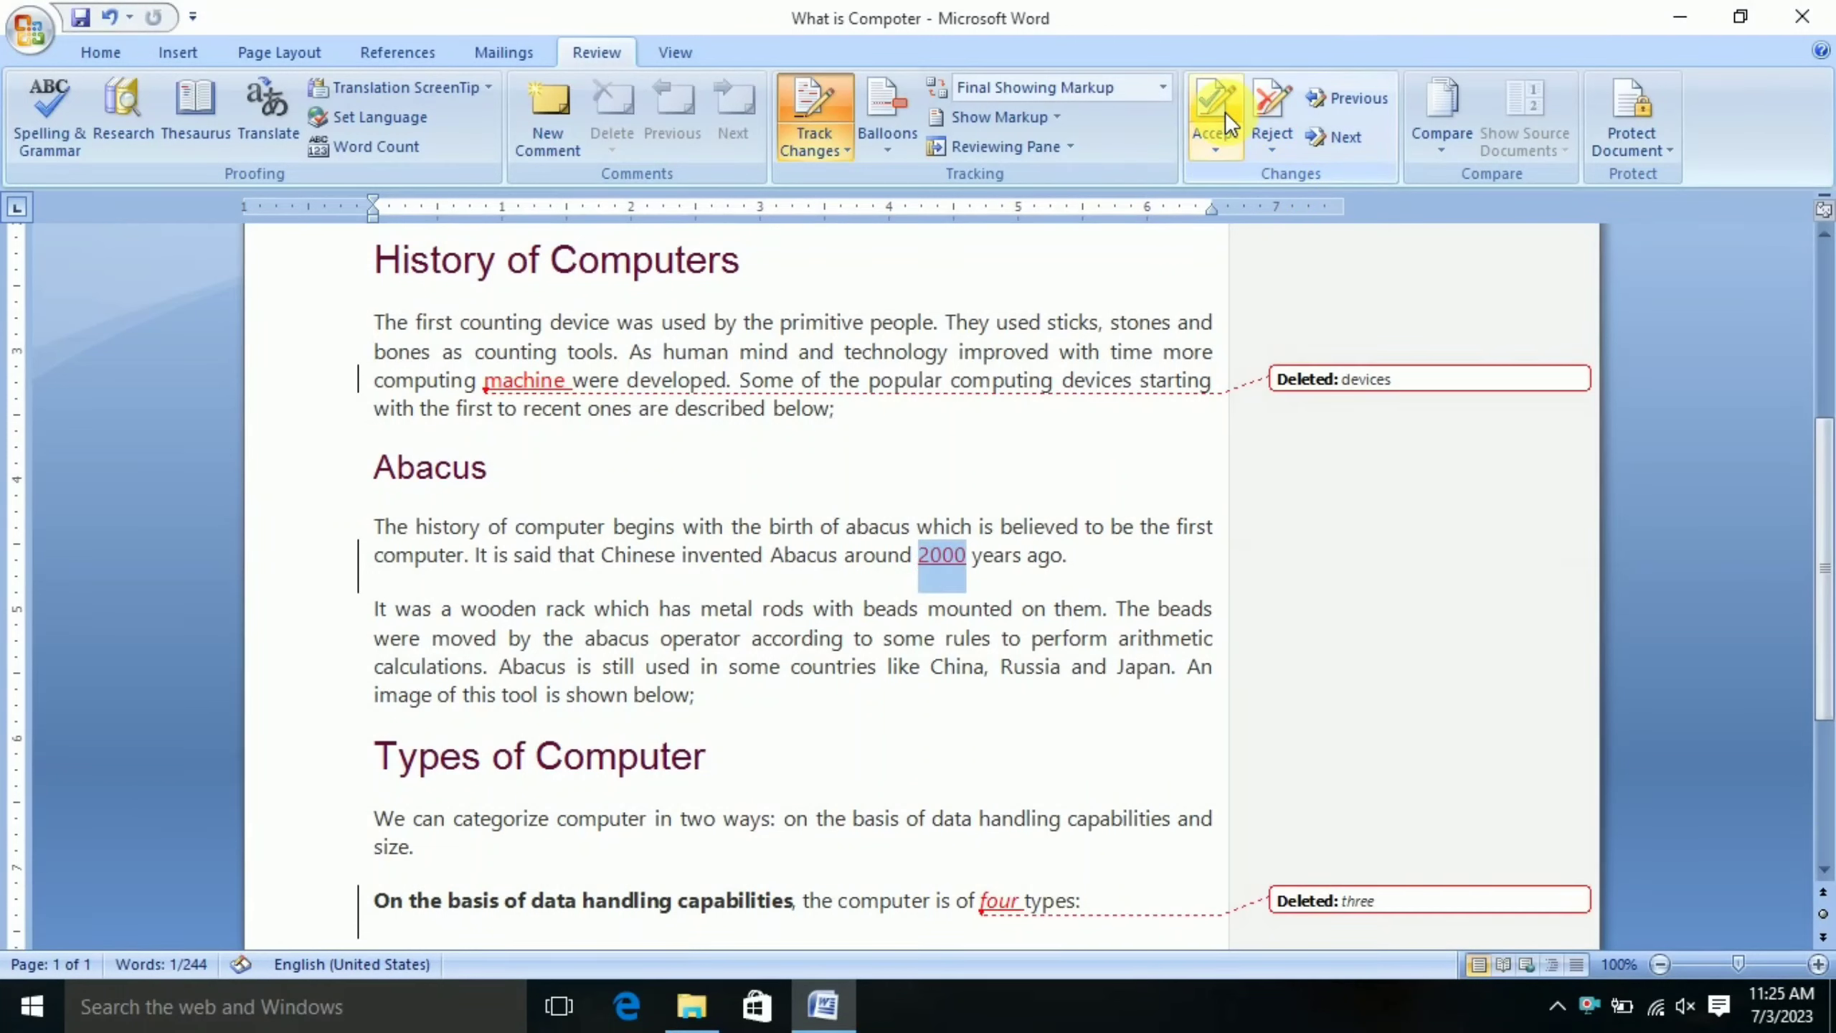
click(1081, 579)
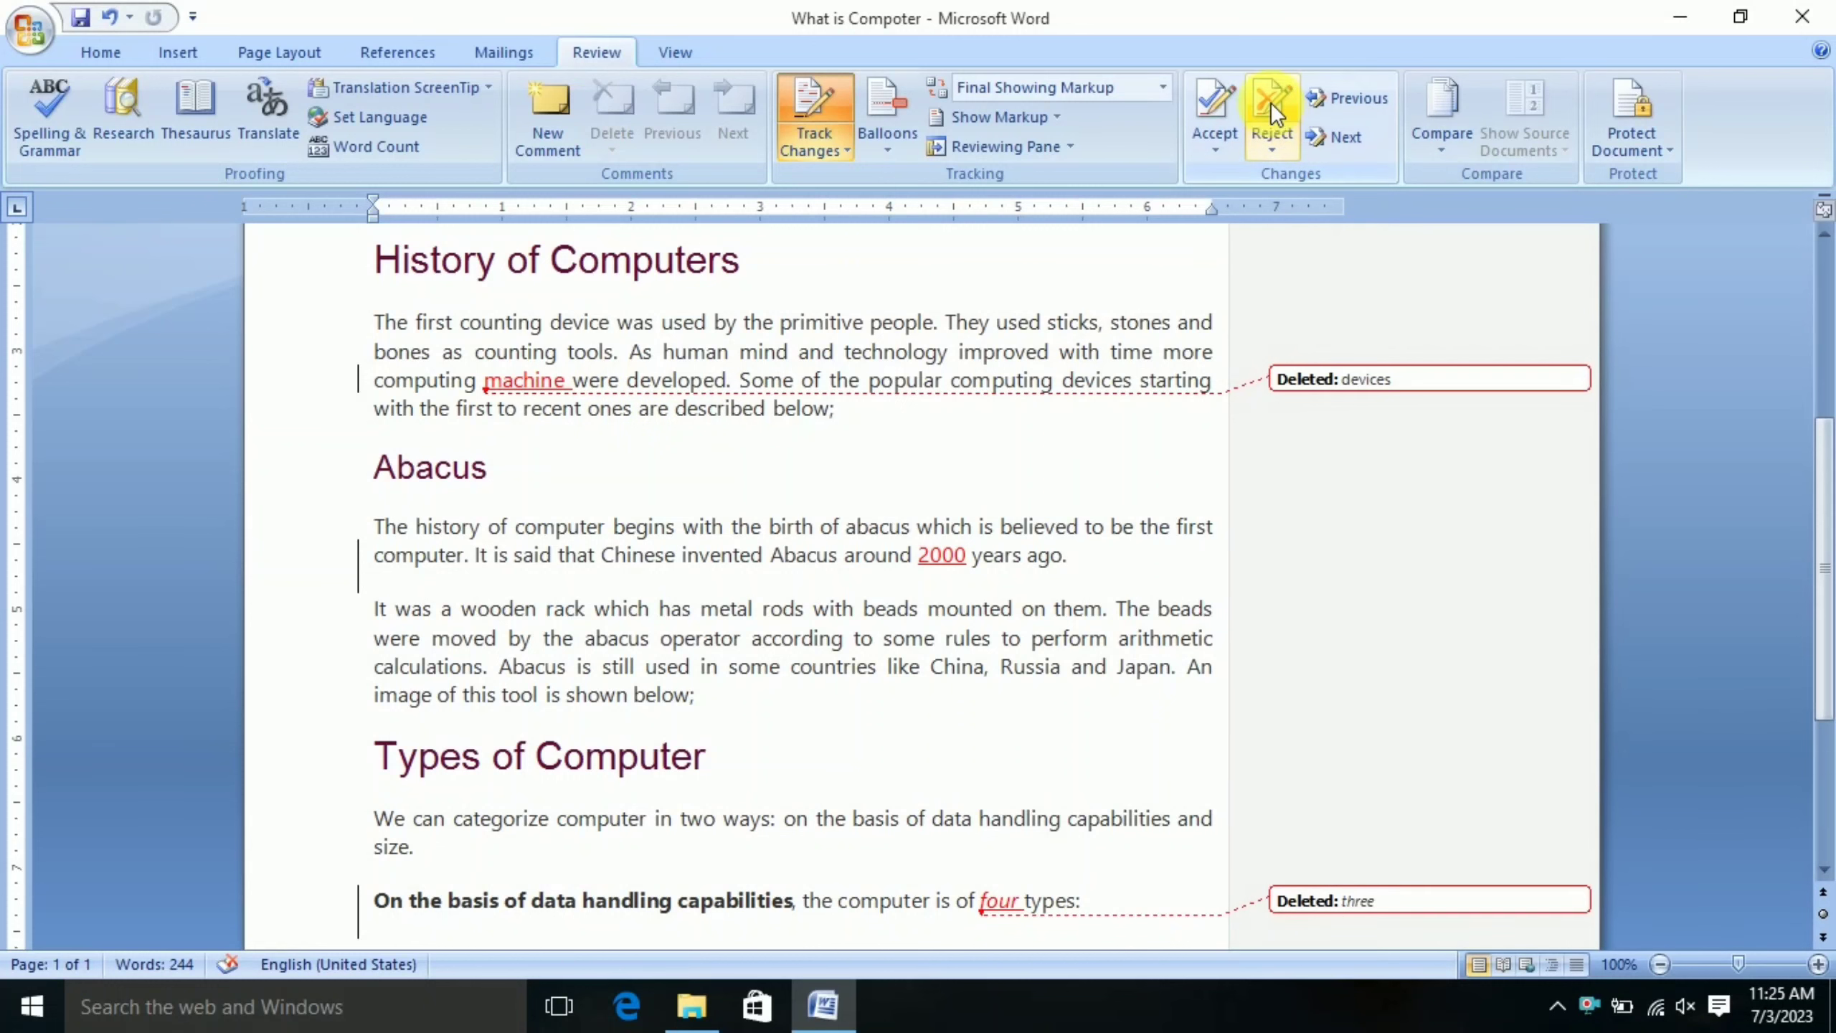
click(1271, 107)
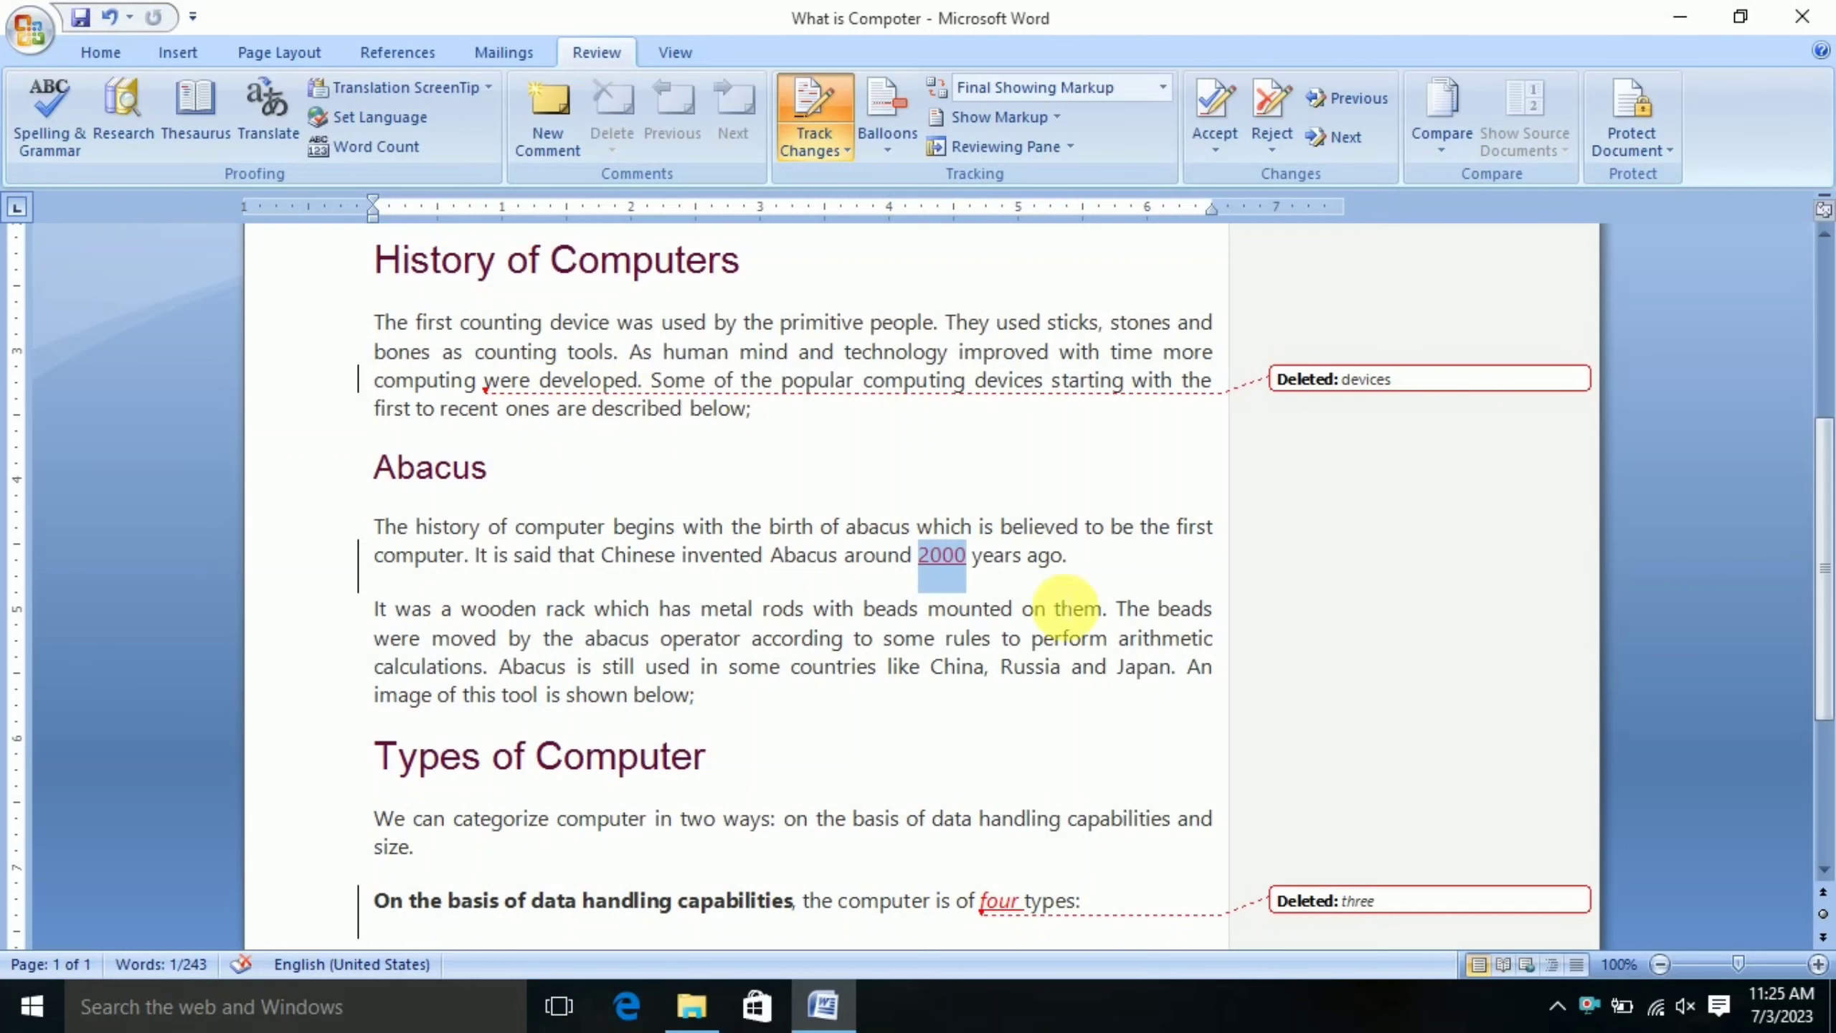
Accept the inserted word "four" under Types of Computer and continue searching from the beginning of the document
scroll(1078, 611, down, 1)
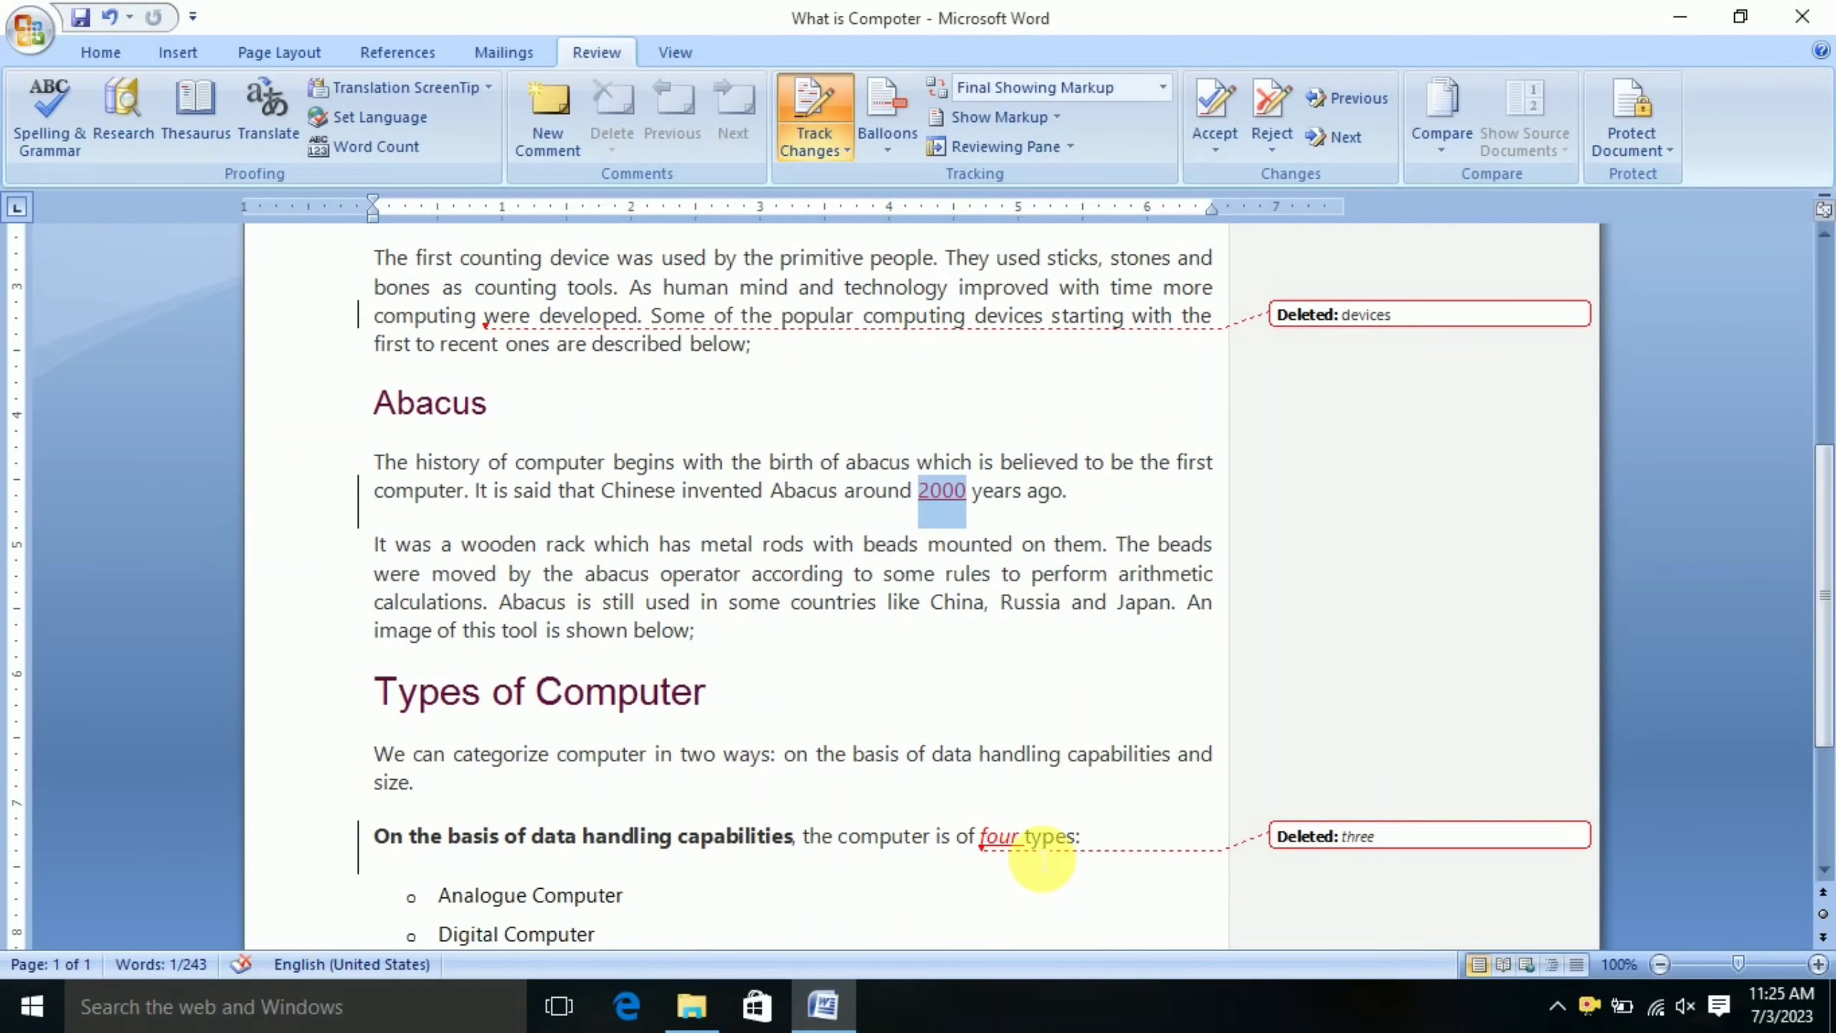
click(1014, 836)
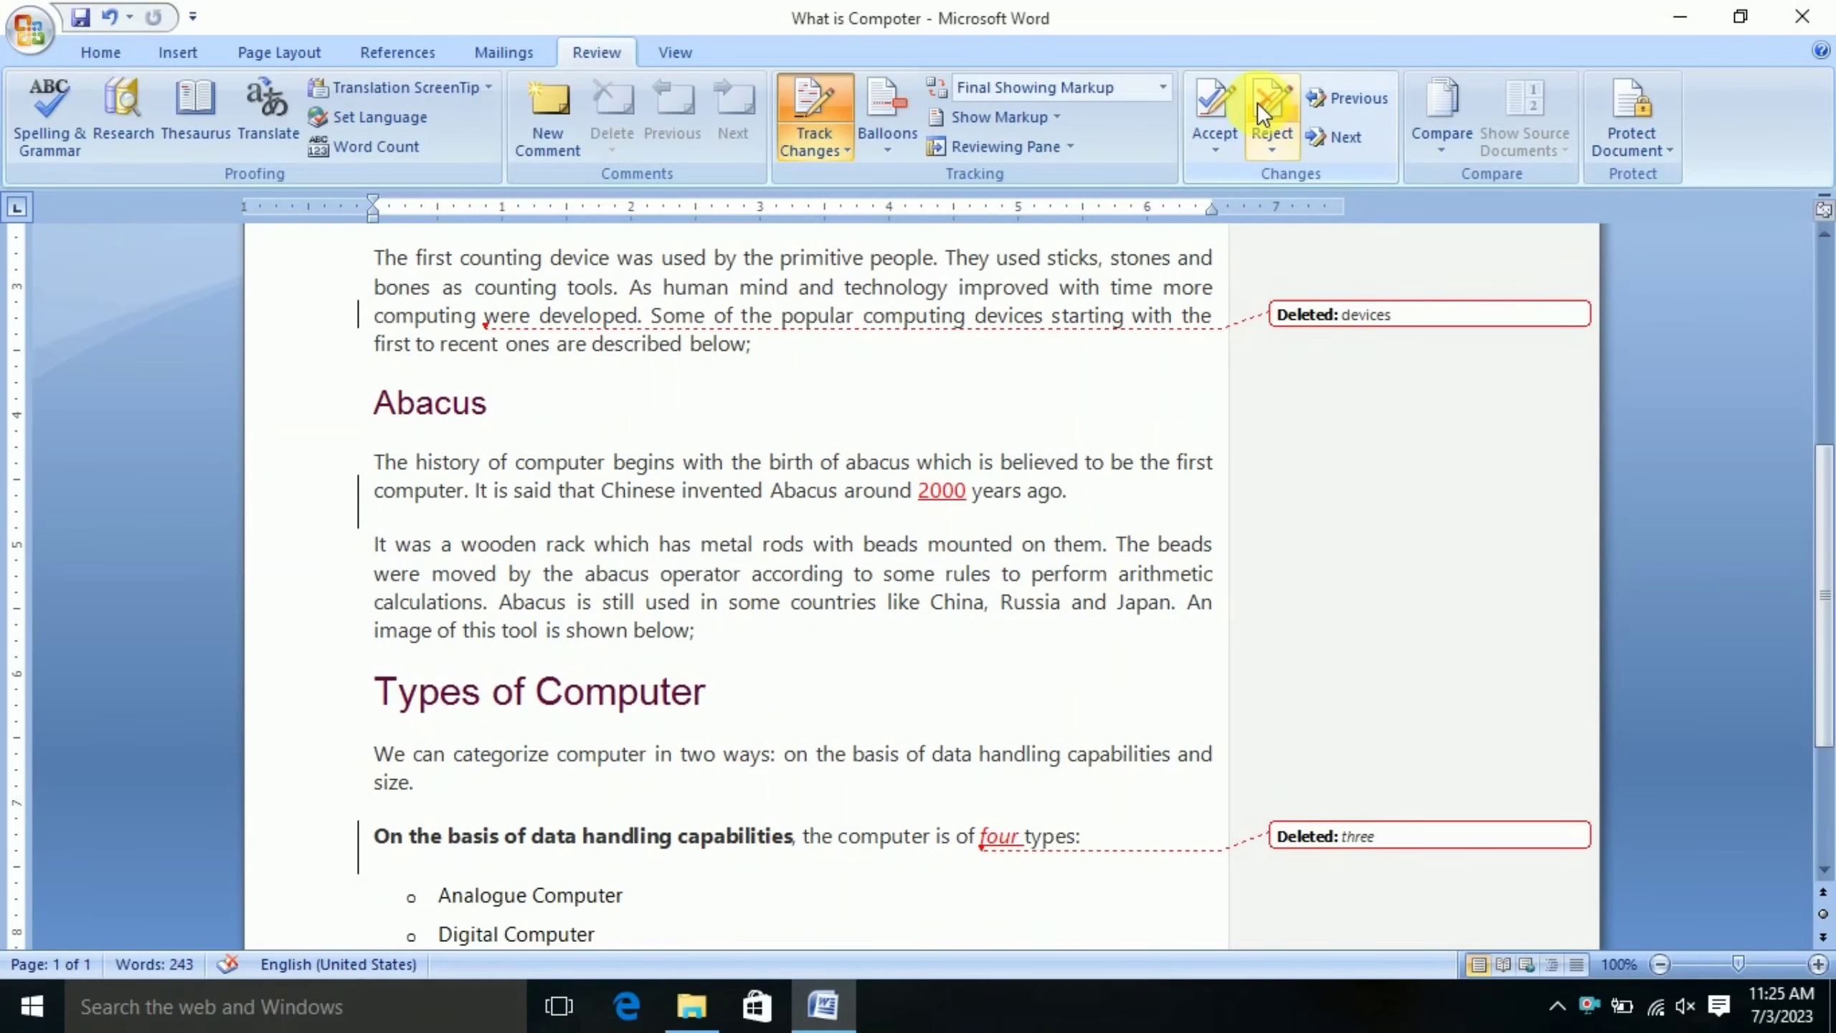
click(1221, 108)
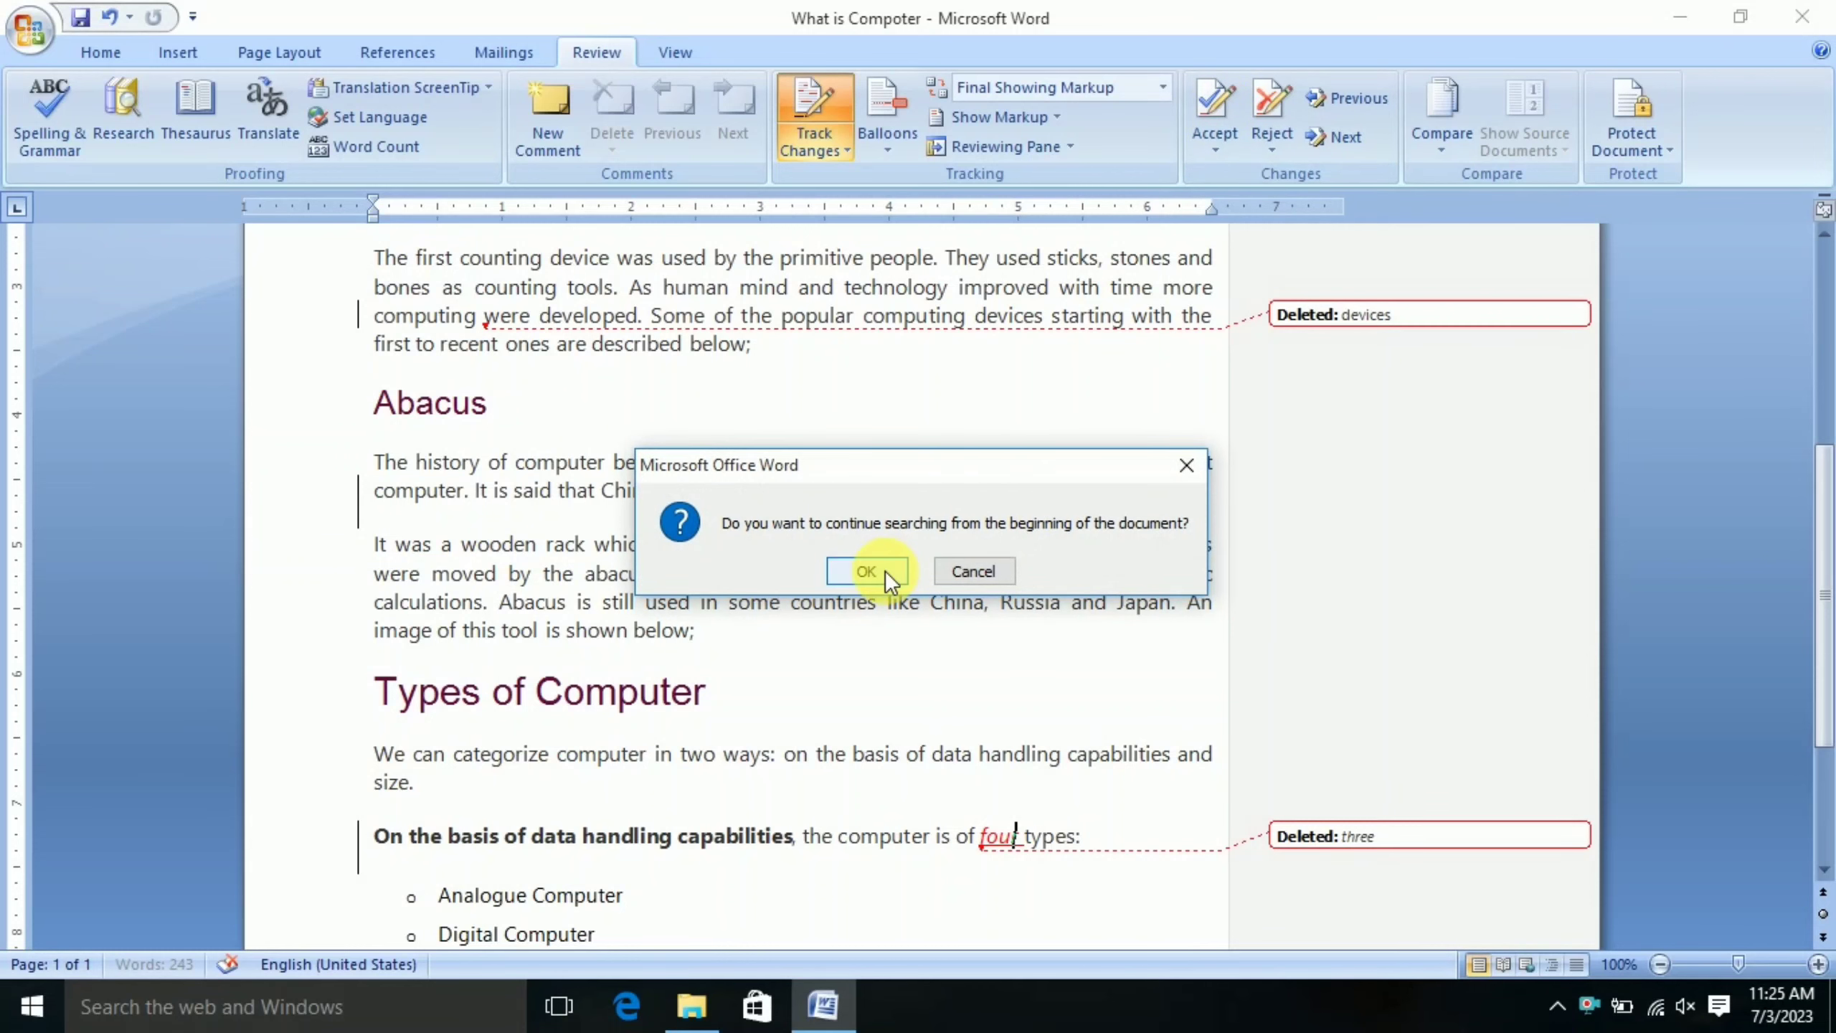
click(866, 572)
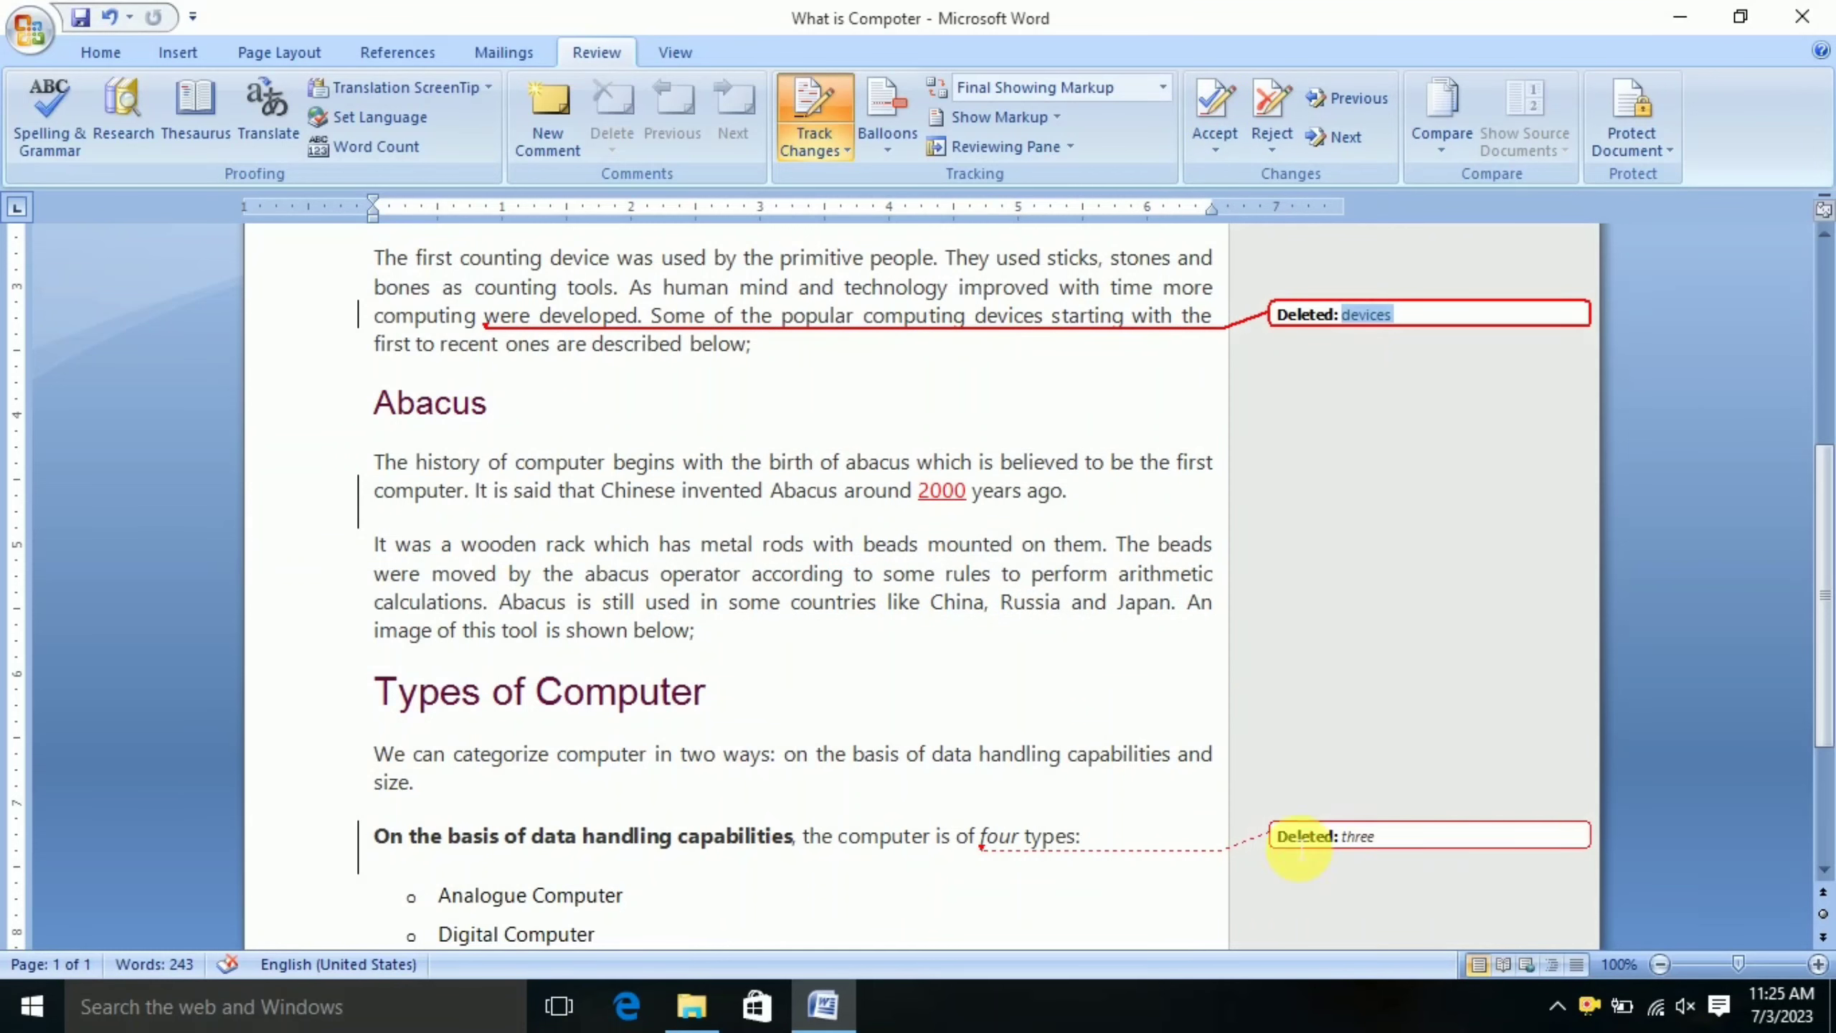
Look over the remaining revisions in the document and turn off Track Changes
scroll(1005, 593, up, 5)
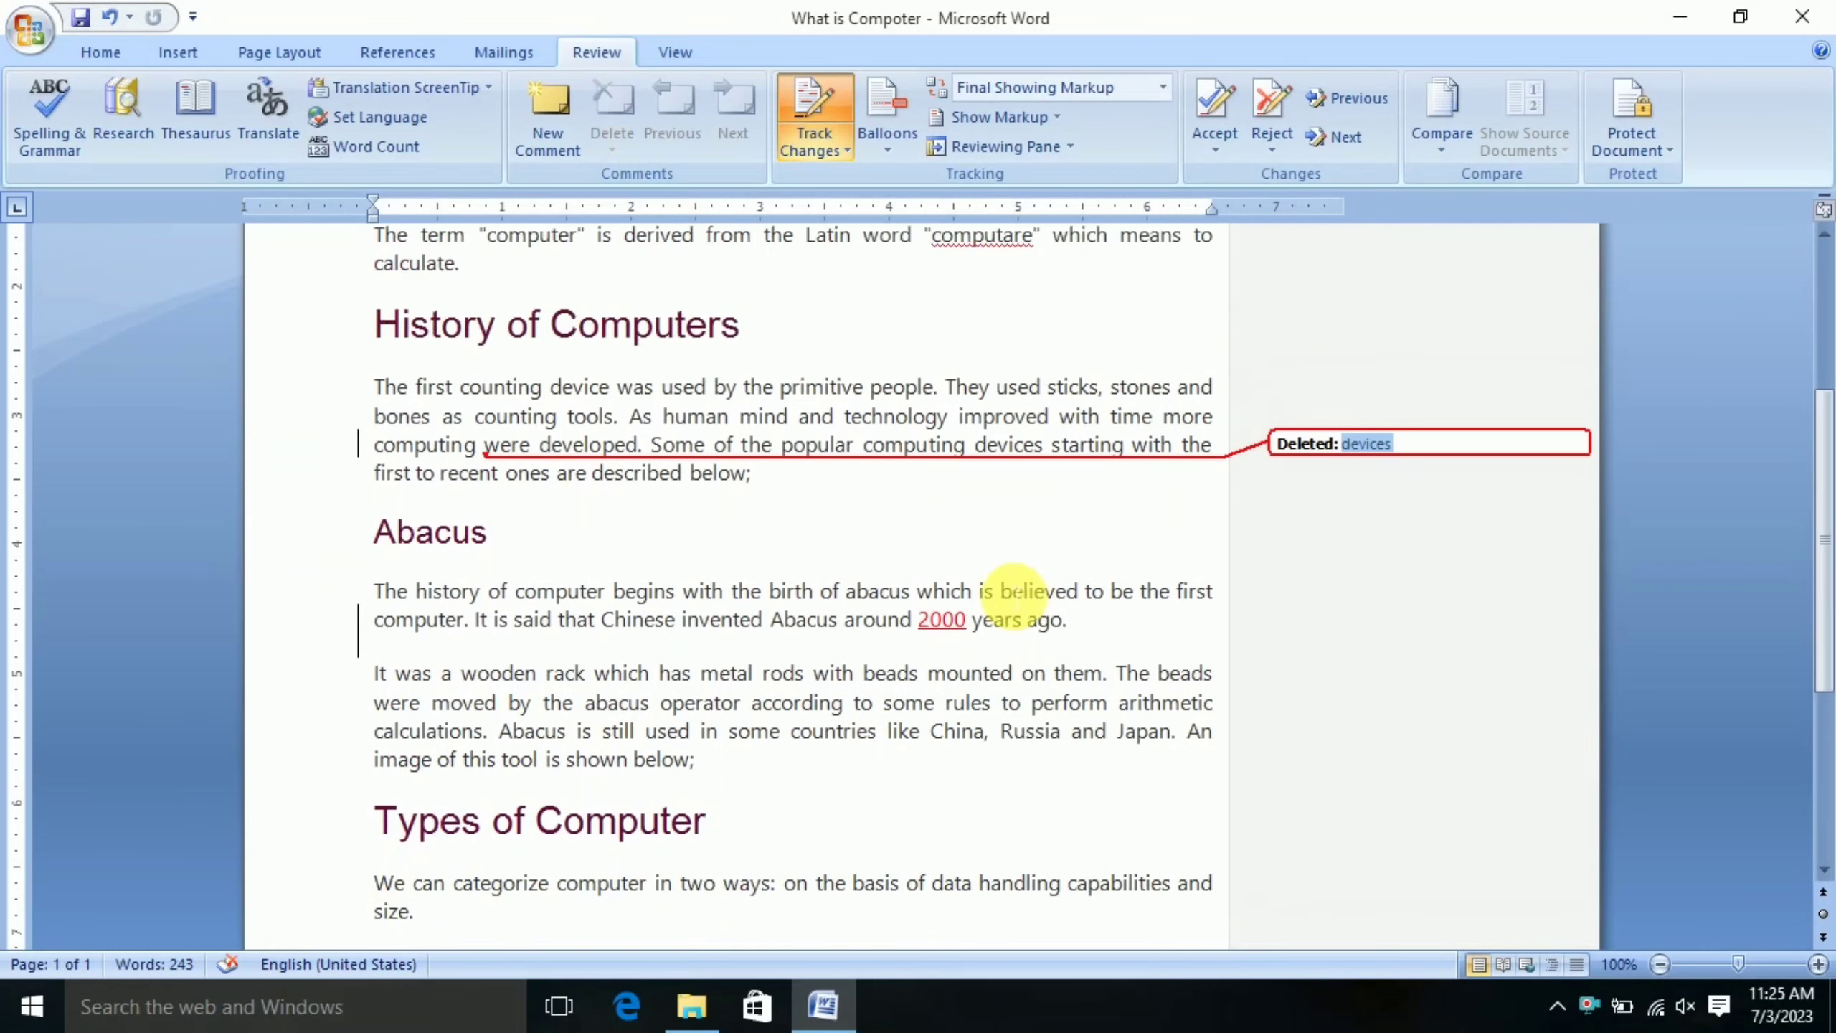
scroll(1012, 597, down, 8)
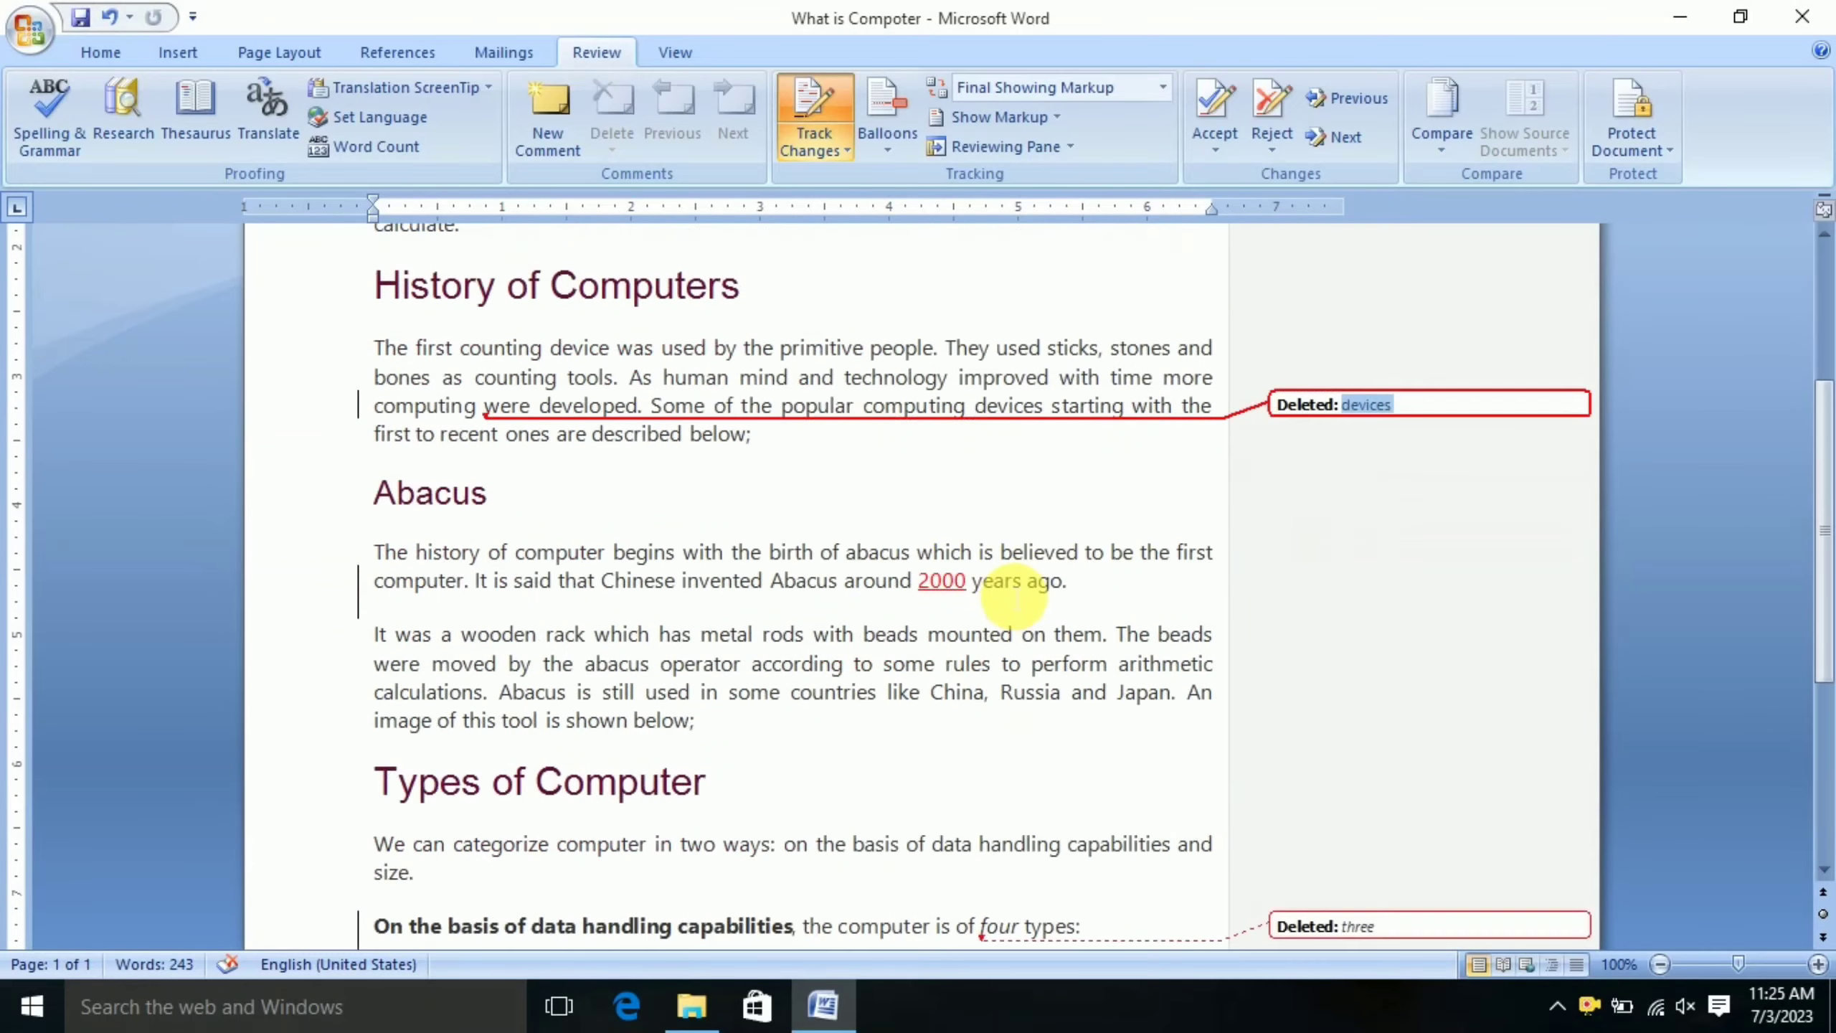
scroll(1013, 597, up, 4)
scroll(1012, 597, up, 4)
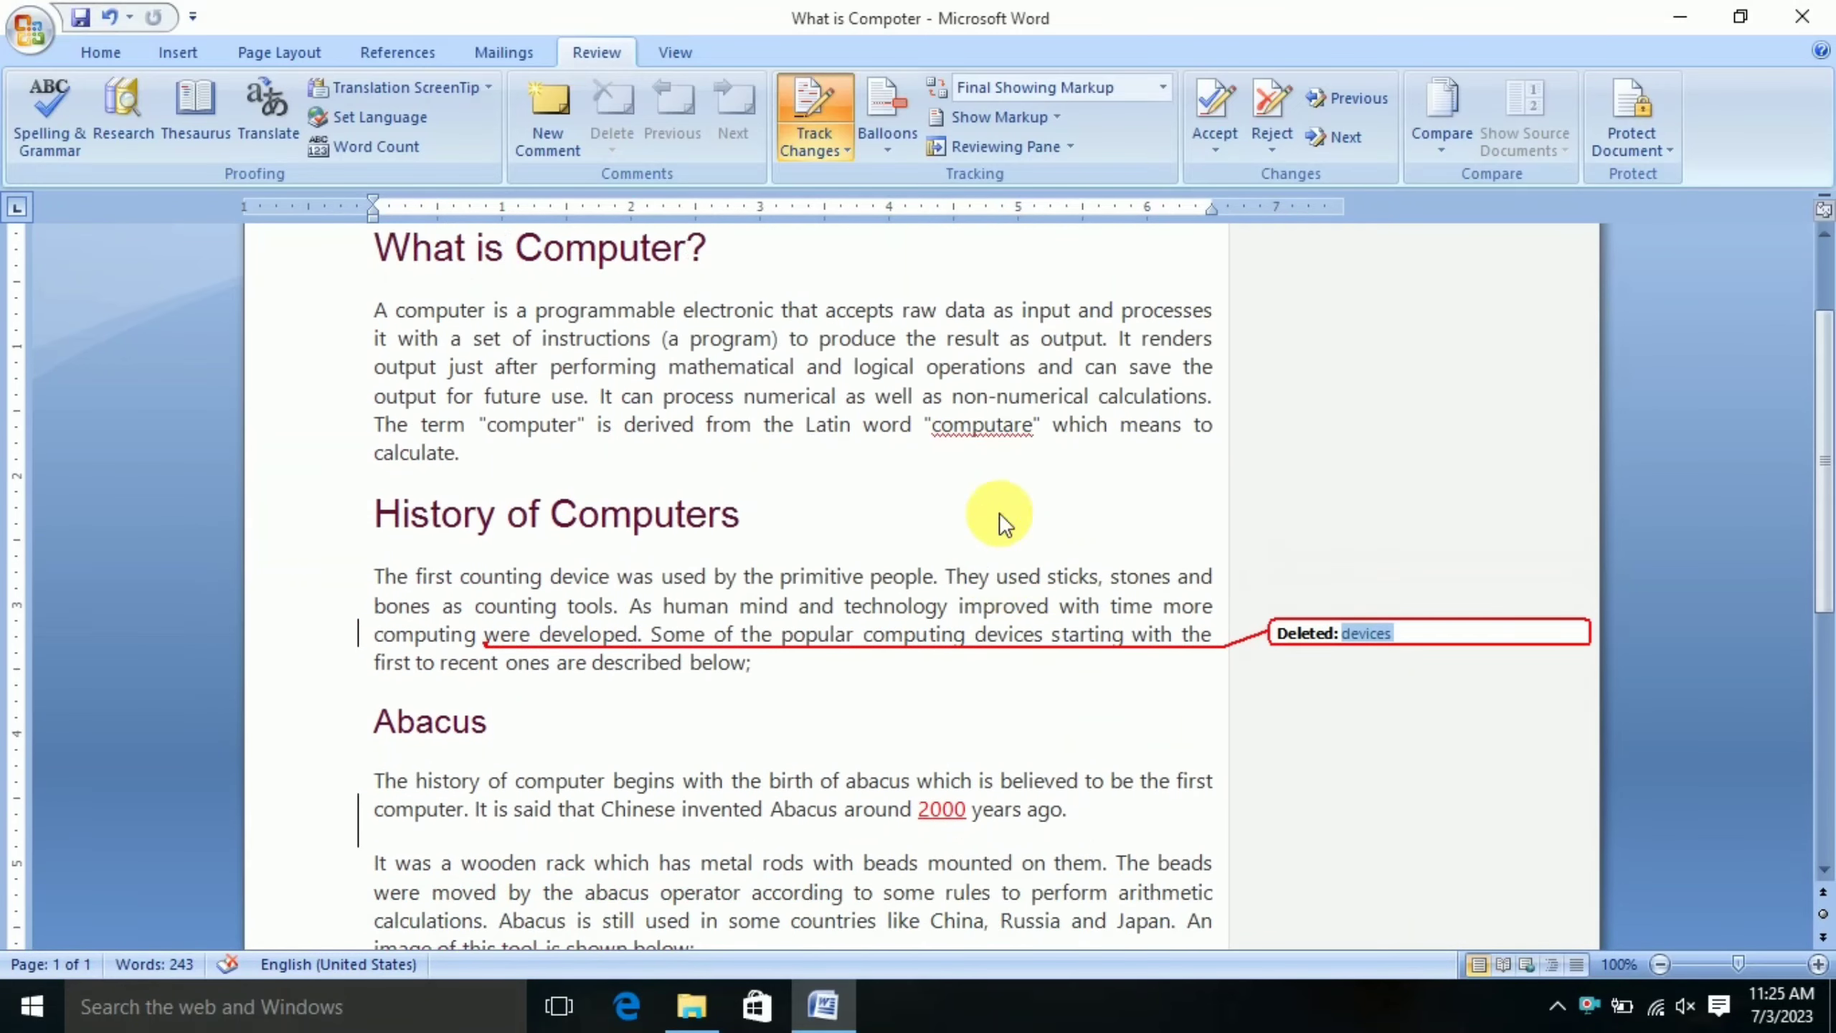
click(804, 79)
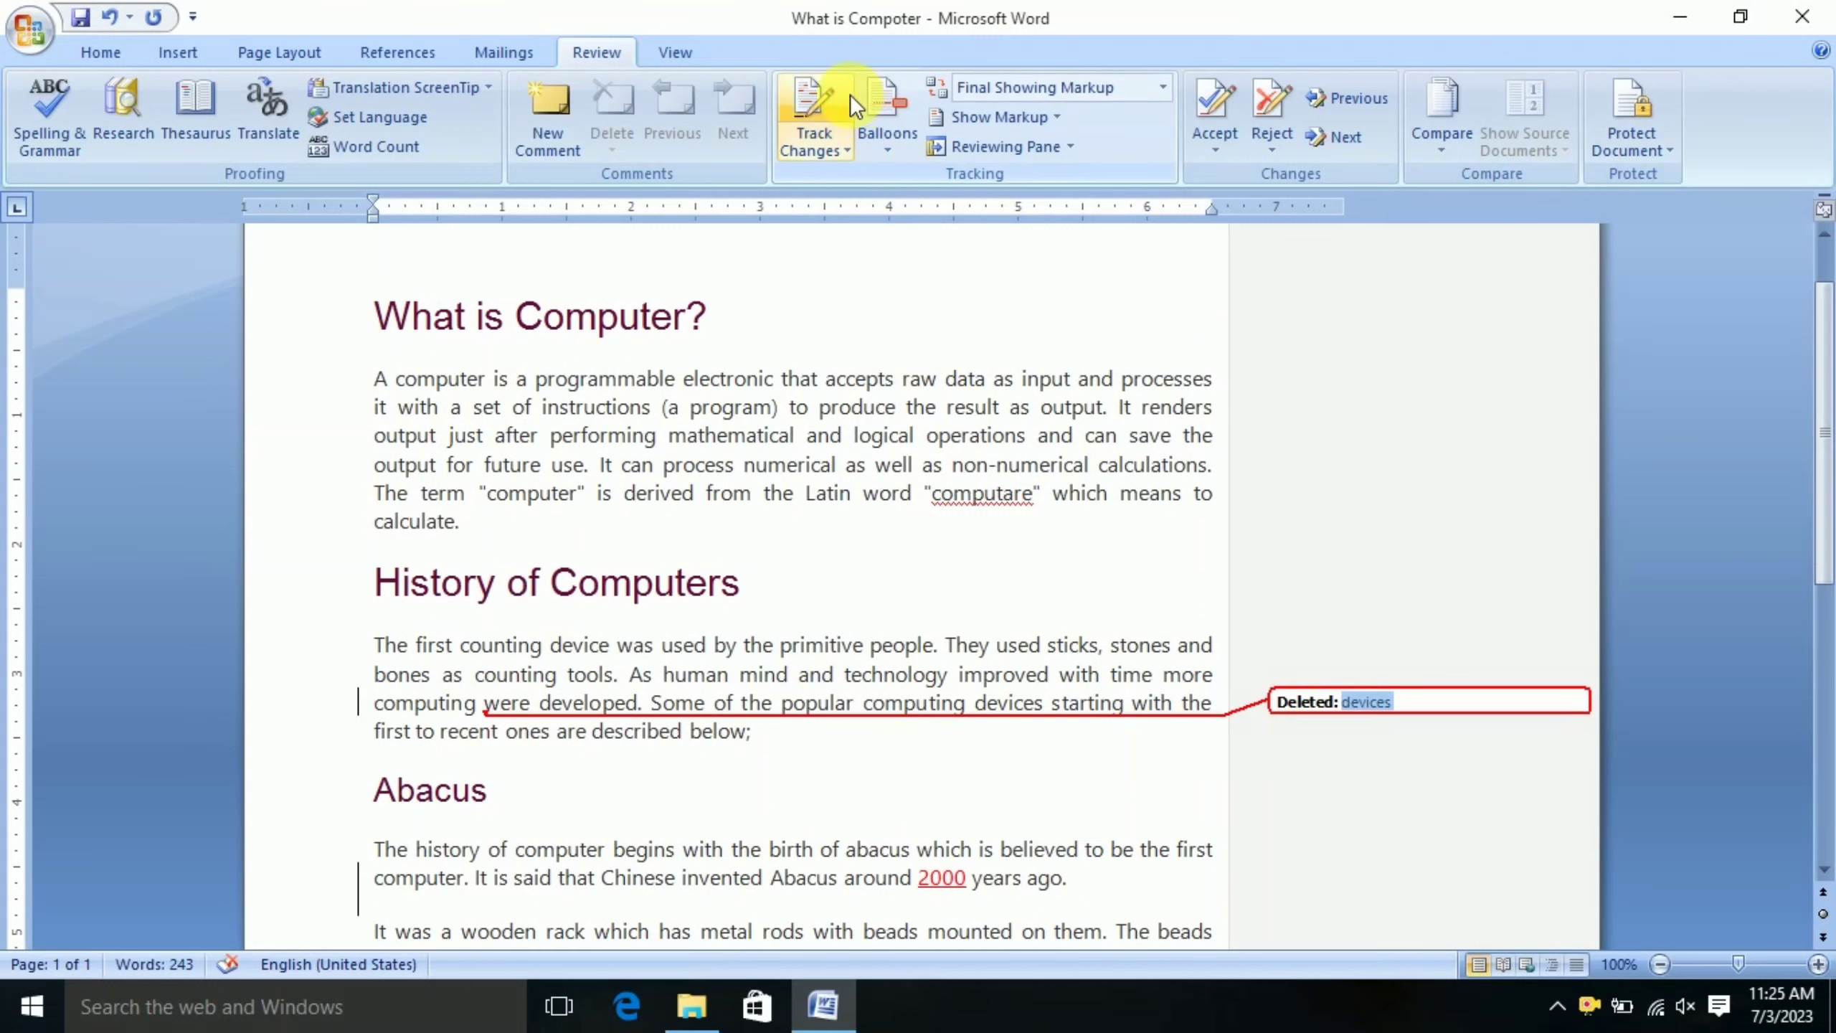
Set the review display to Final and look through the document without markup
click(1053, 83)
click(1026, 136)
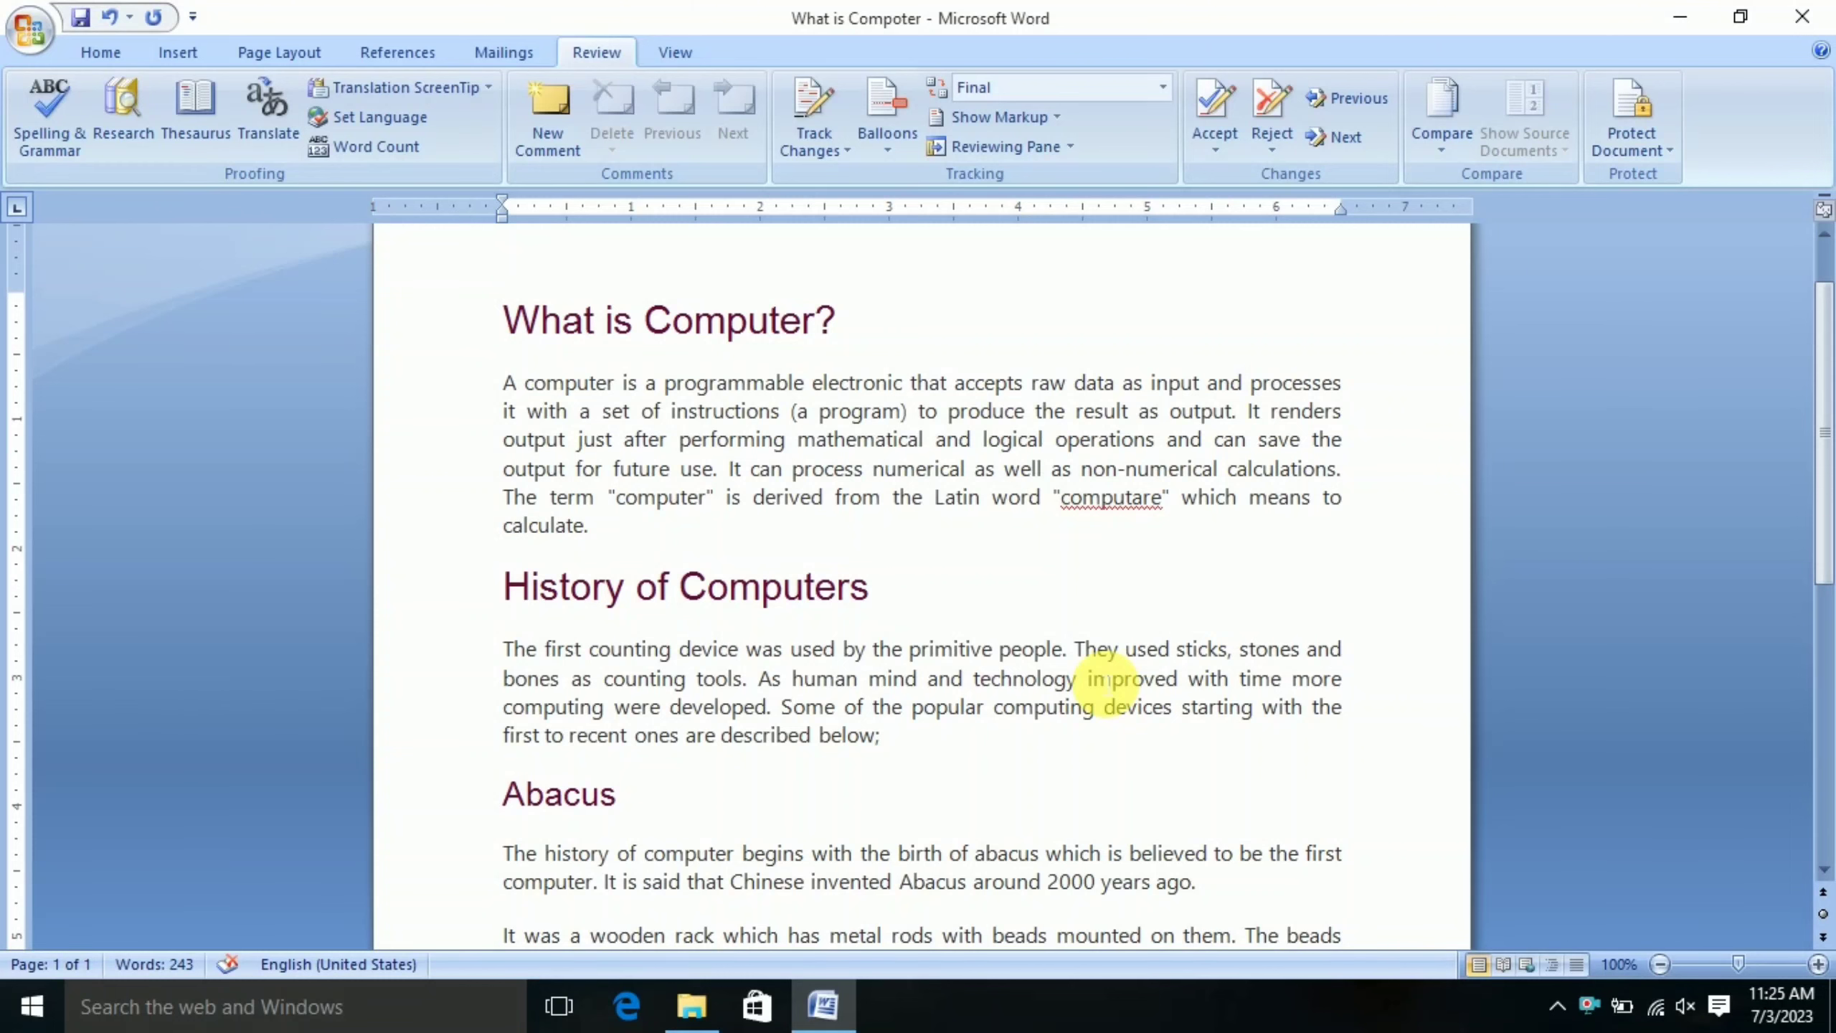
scroll(1106, 683, down, 7)
scroll(1099, 687, up, 8)
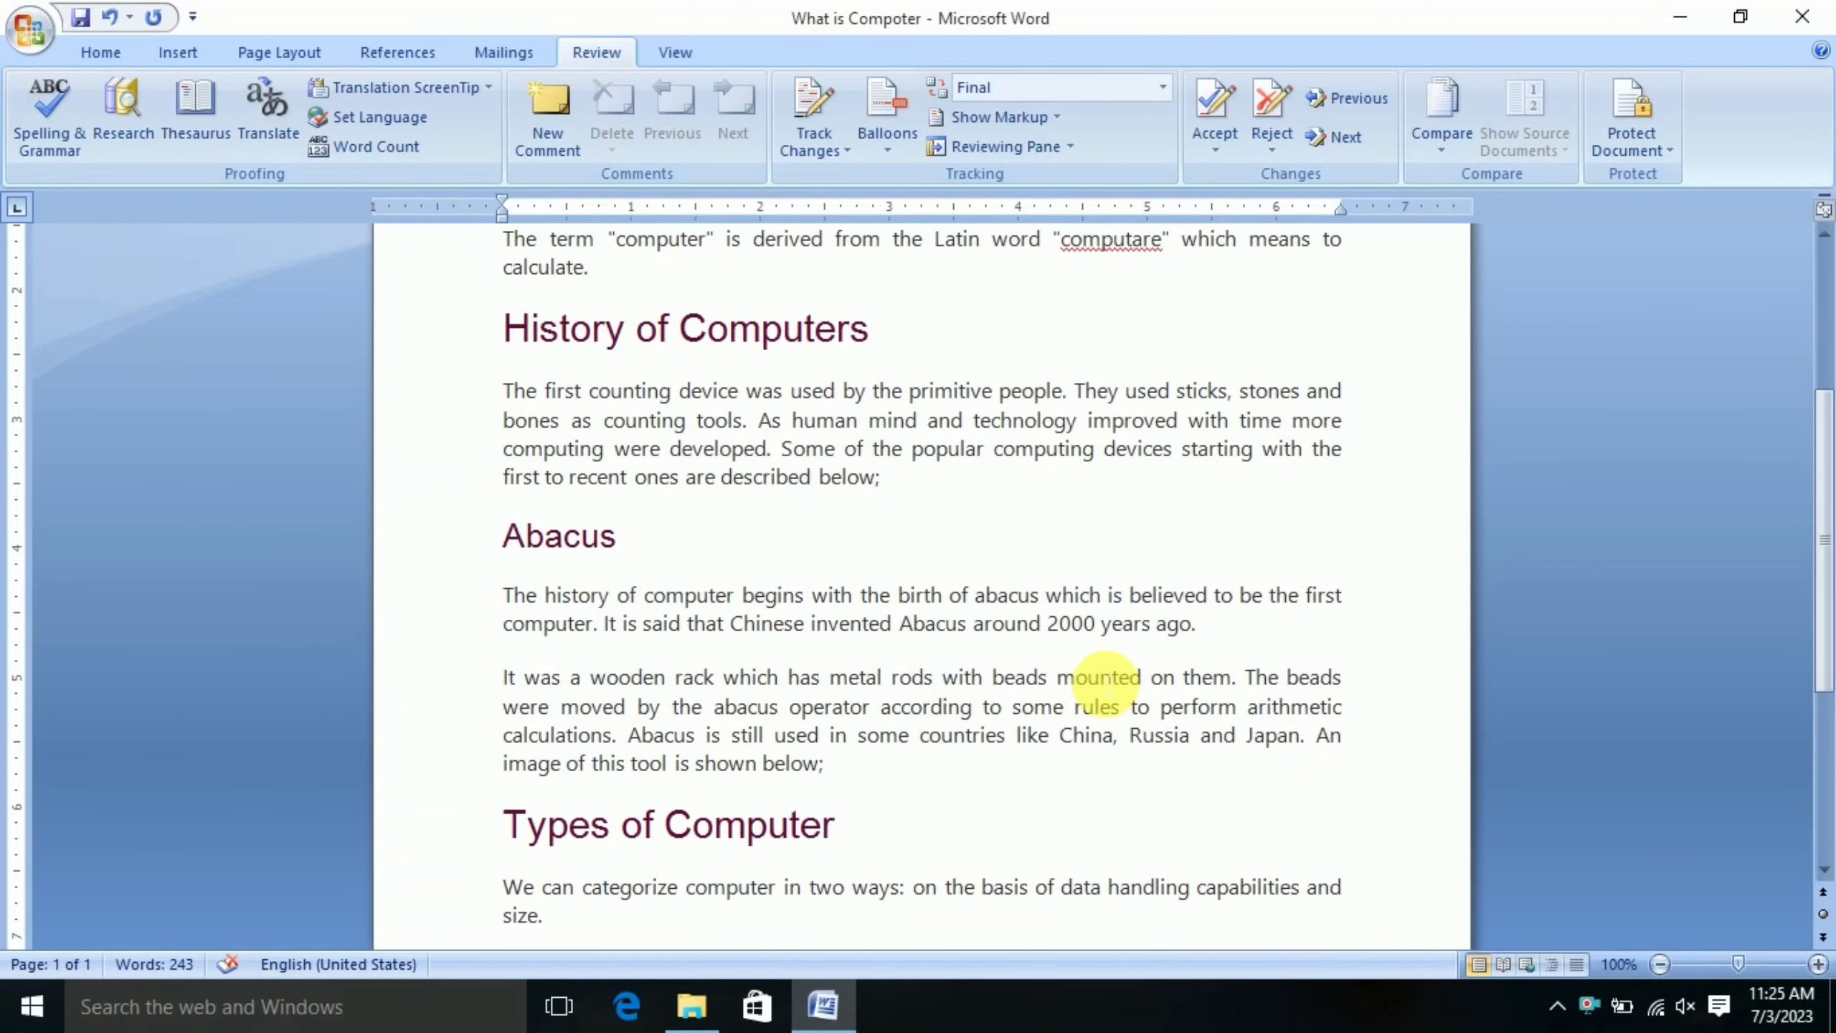
Create a new blank document
click(28, 29)
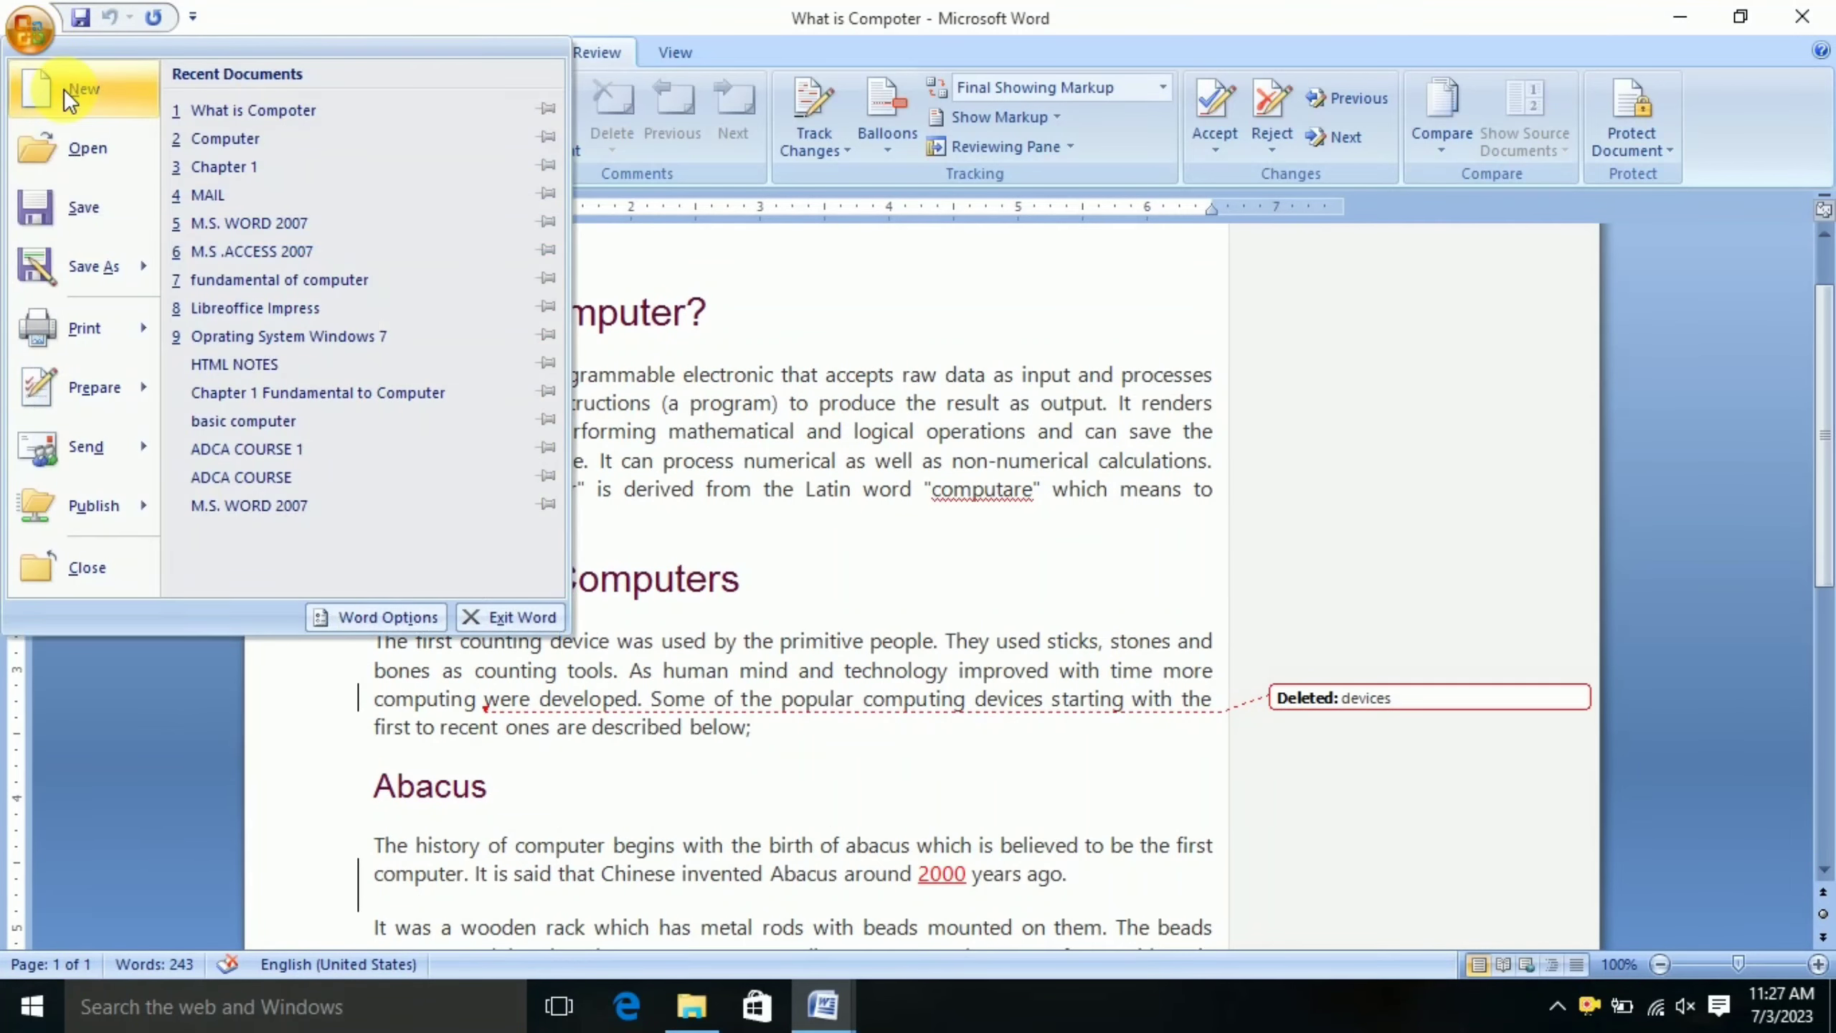
click(63, 89)
double_click(452, 297)
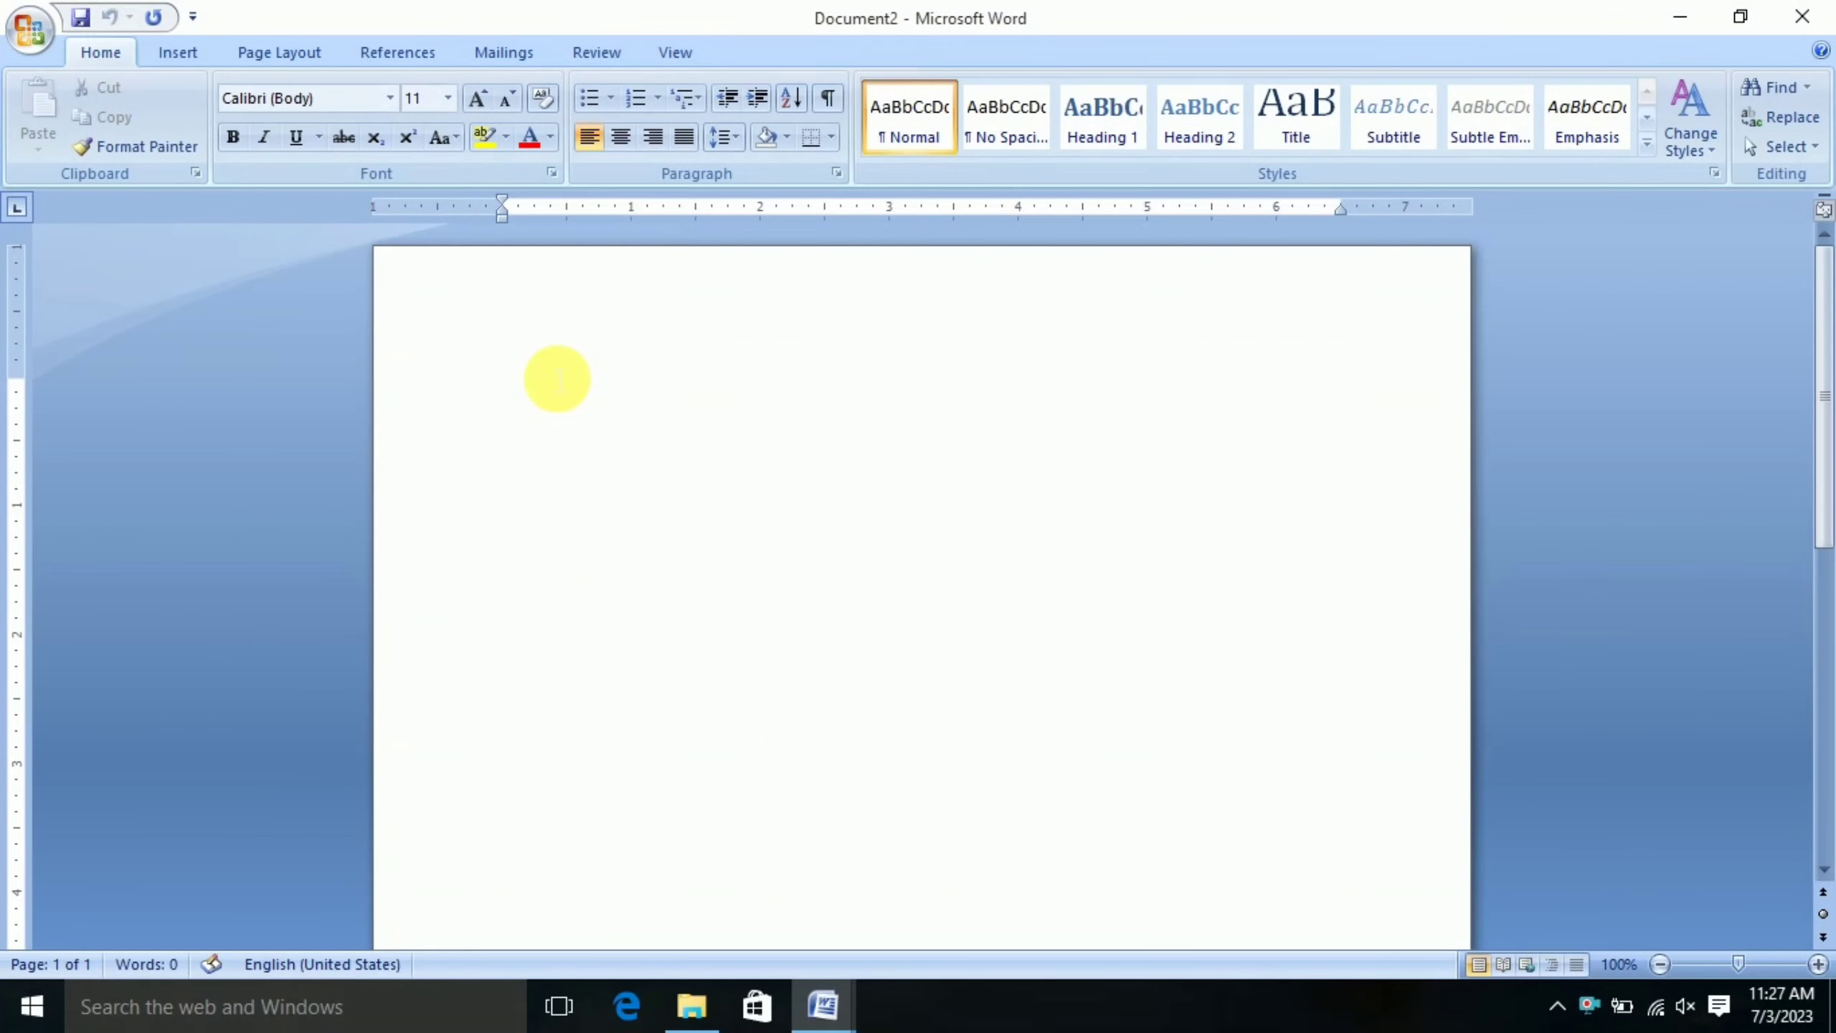
Start comparing two versions of a document and choose the desktop file "computer" as the original document
click(595, 46)
click(1437, 149)
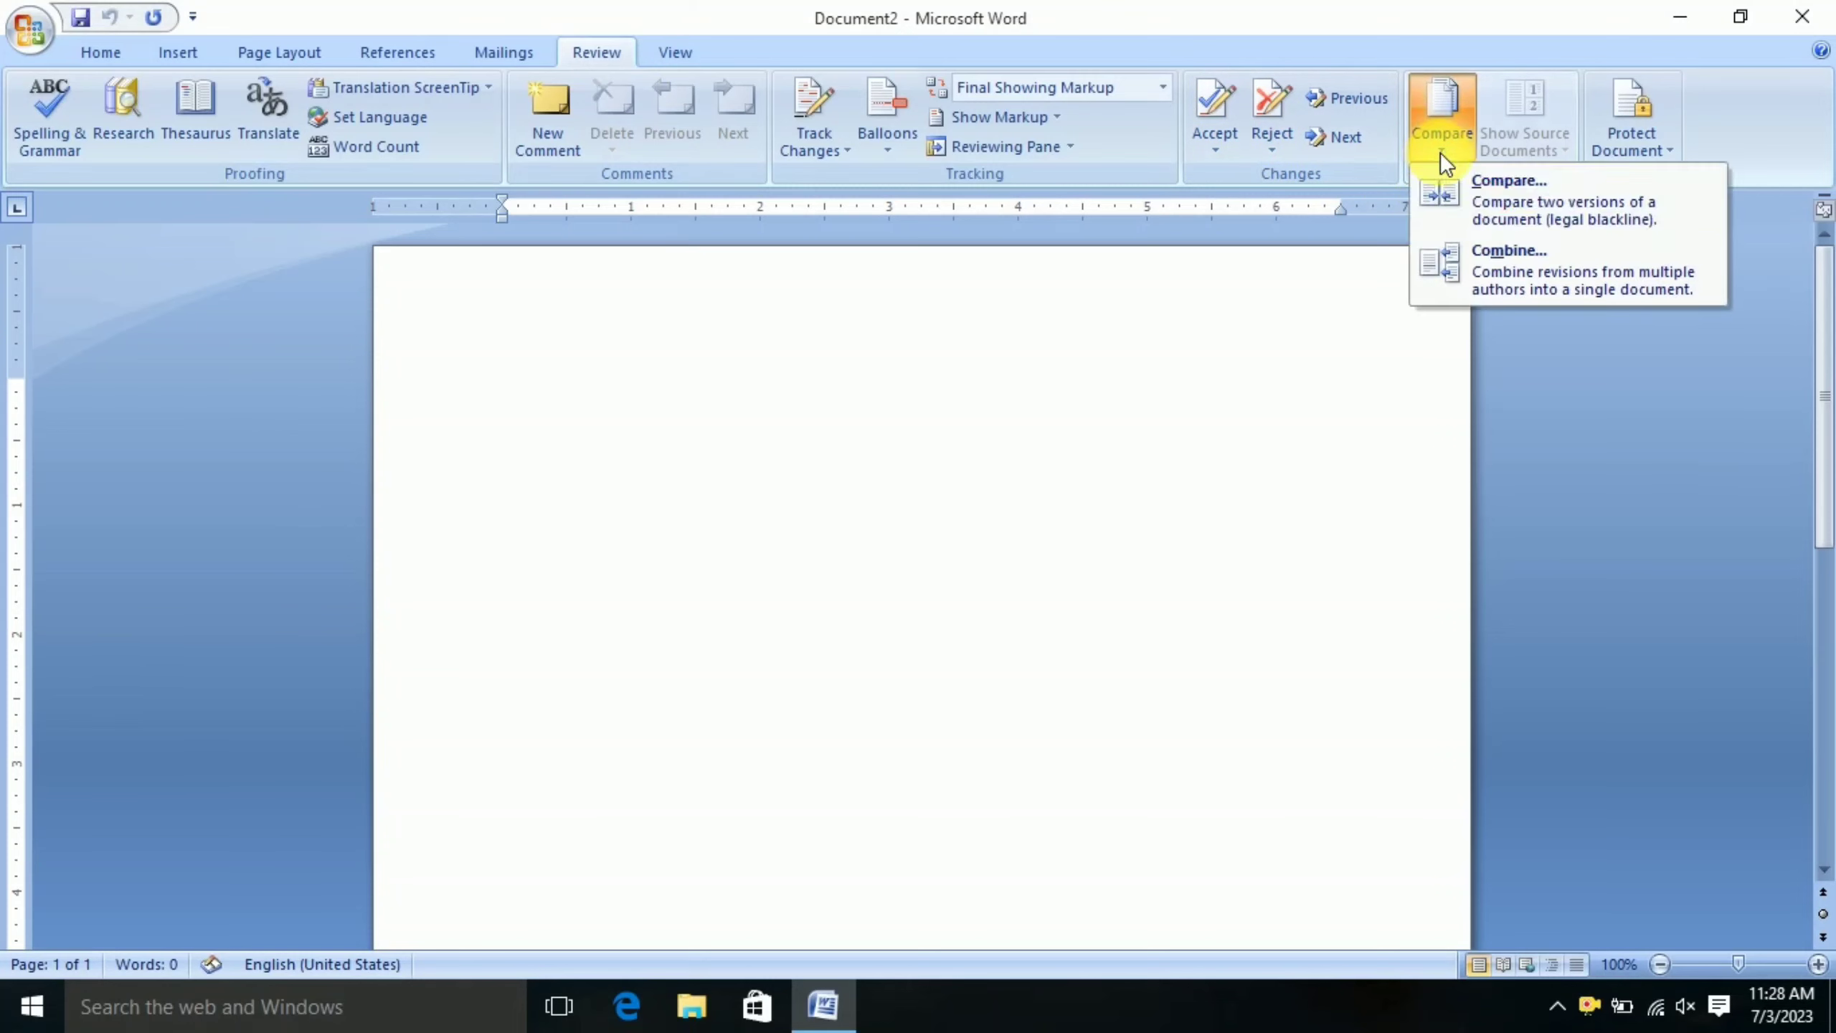
click(1504, 192)
click(895, 434)
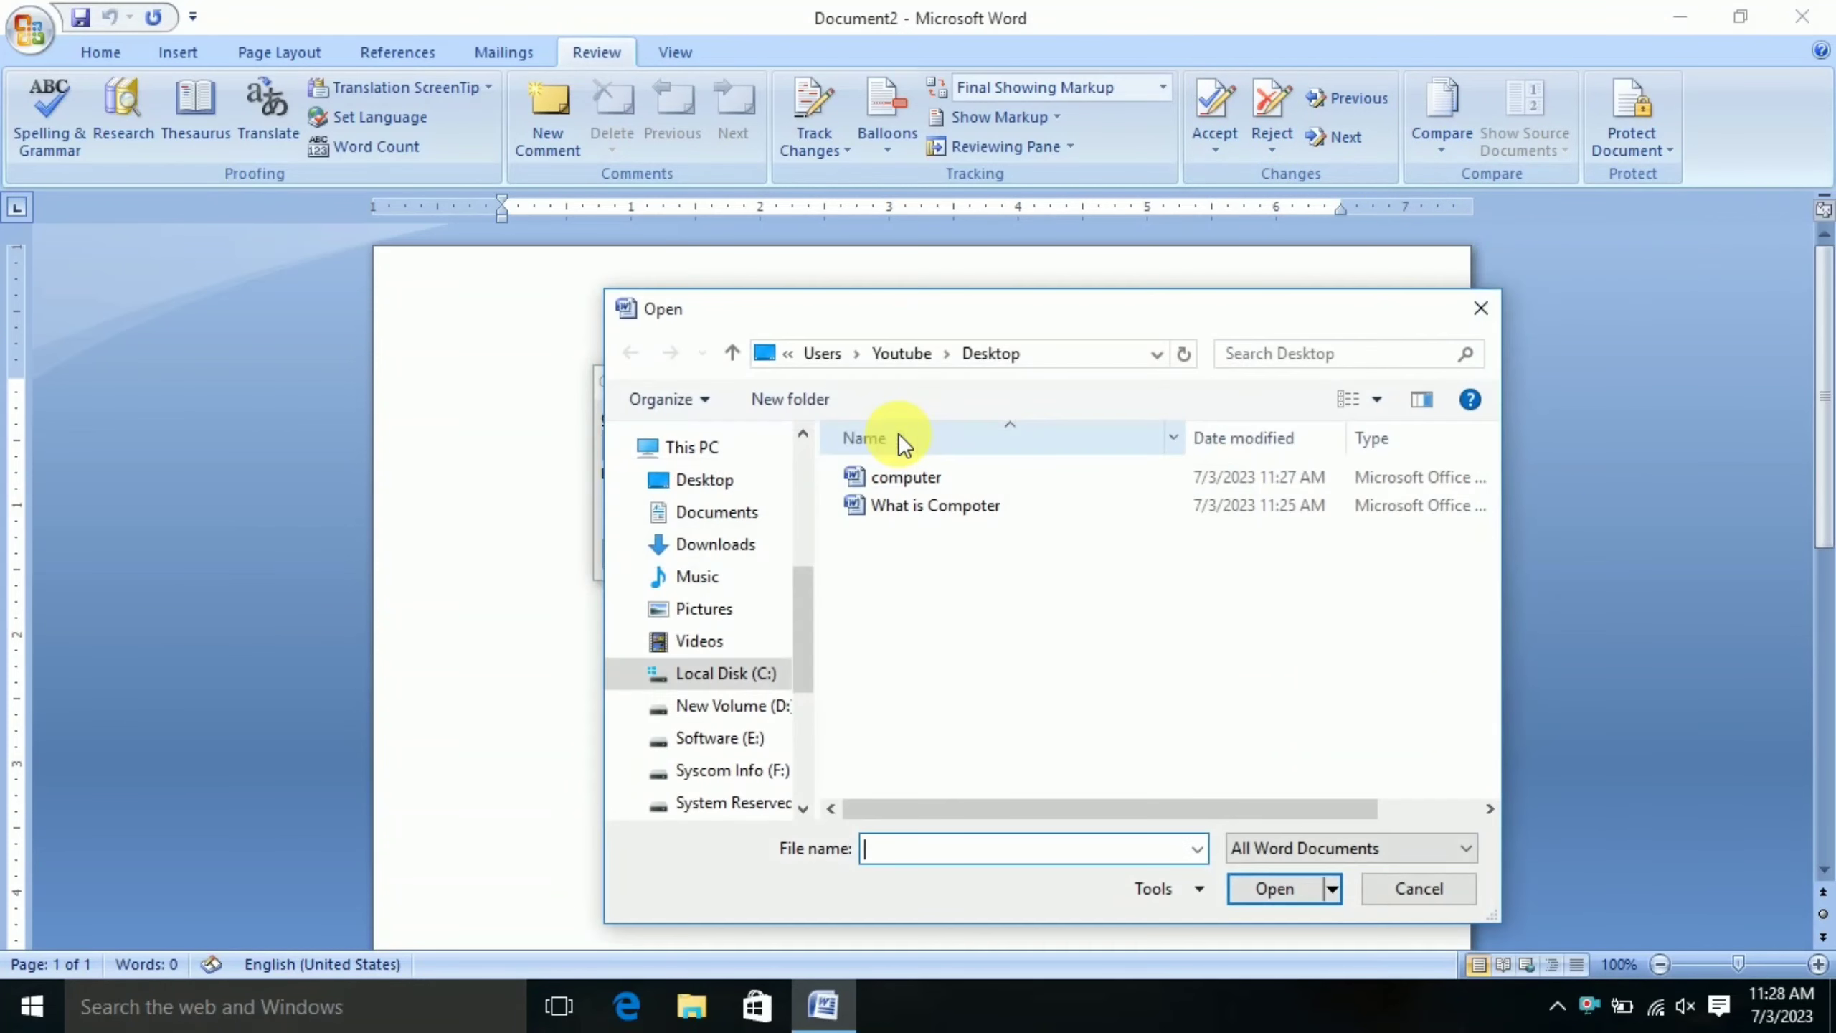
click(907, 477)
click(1276, 888)
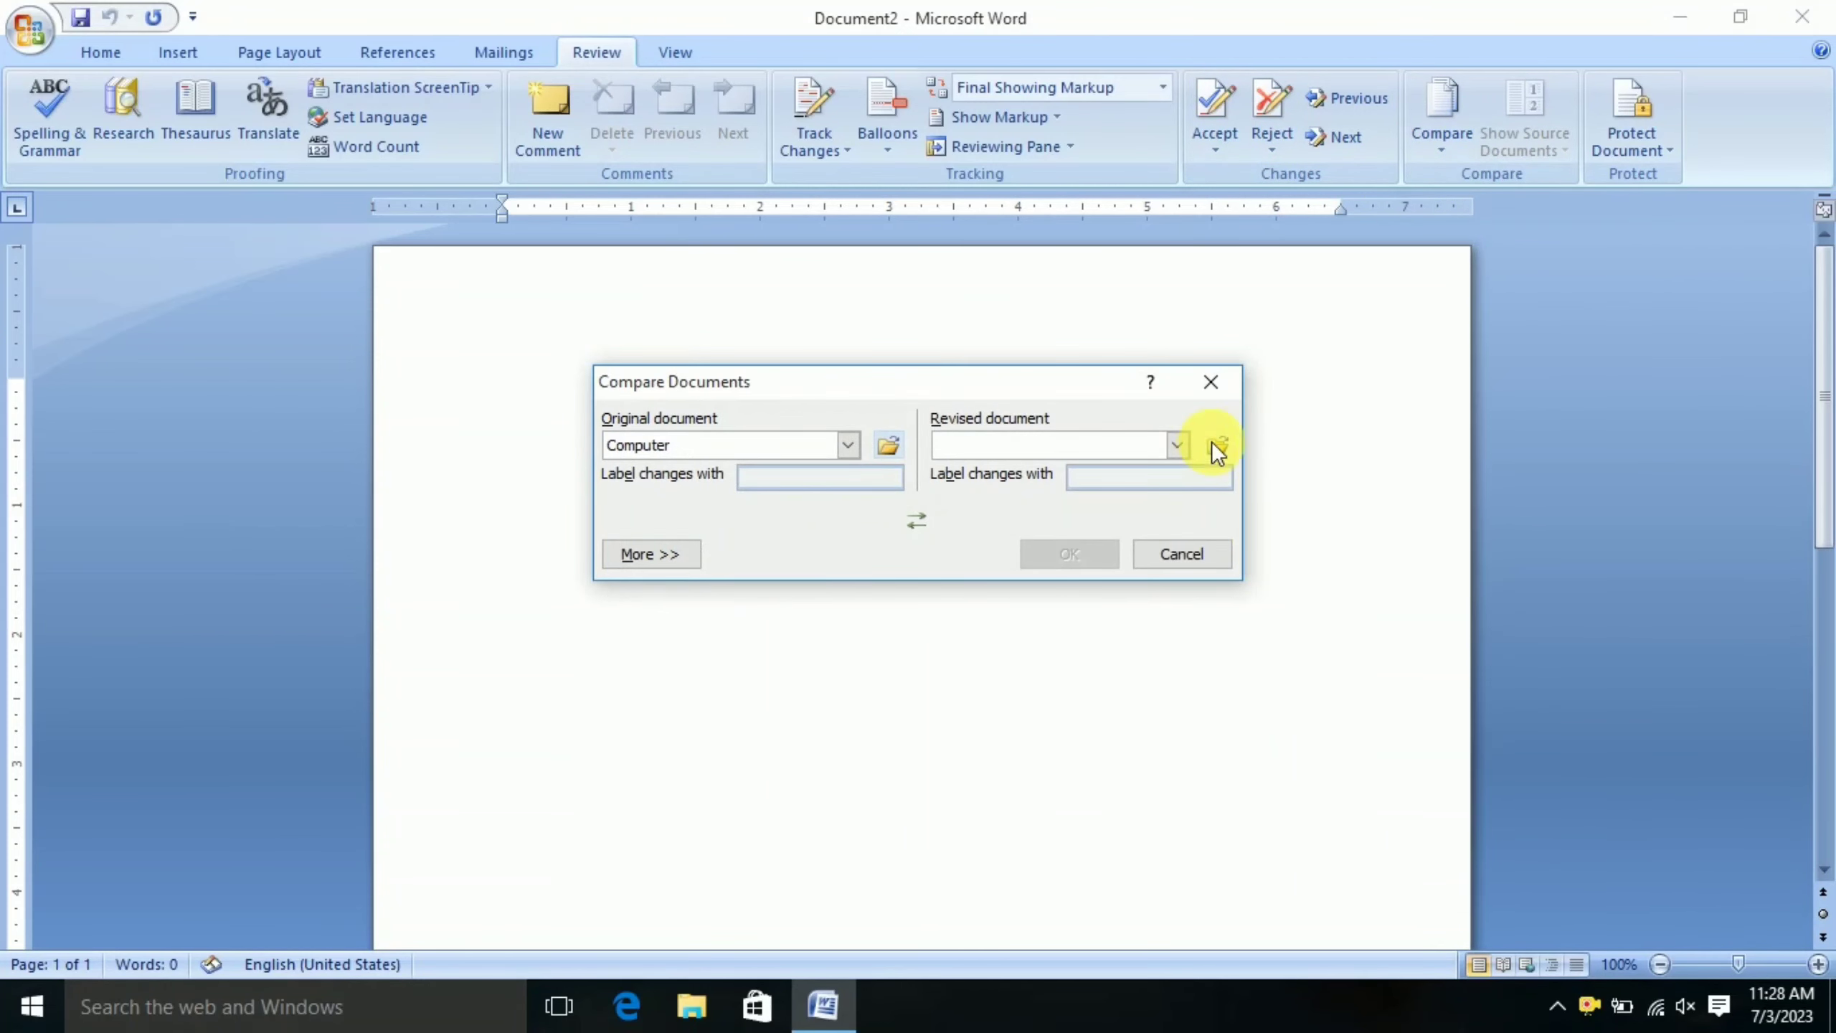
Choose "What is Compoter" as the revised document and run the comparison
click(1219, 445)
click(1034, 505)
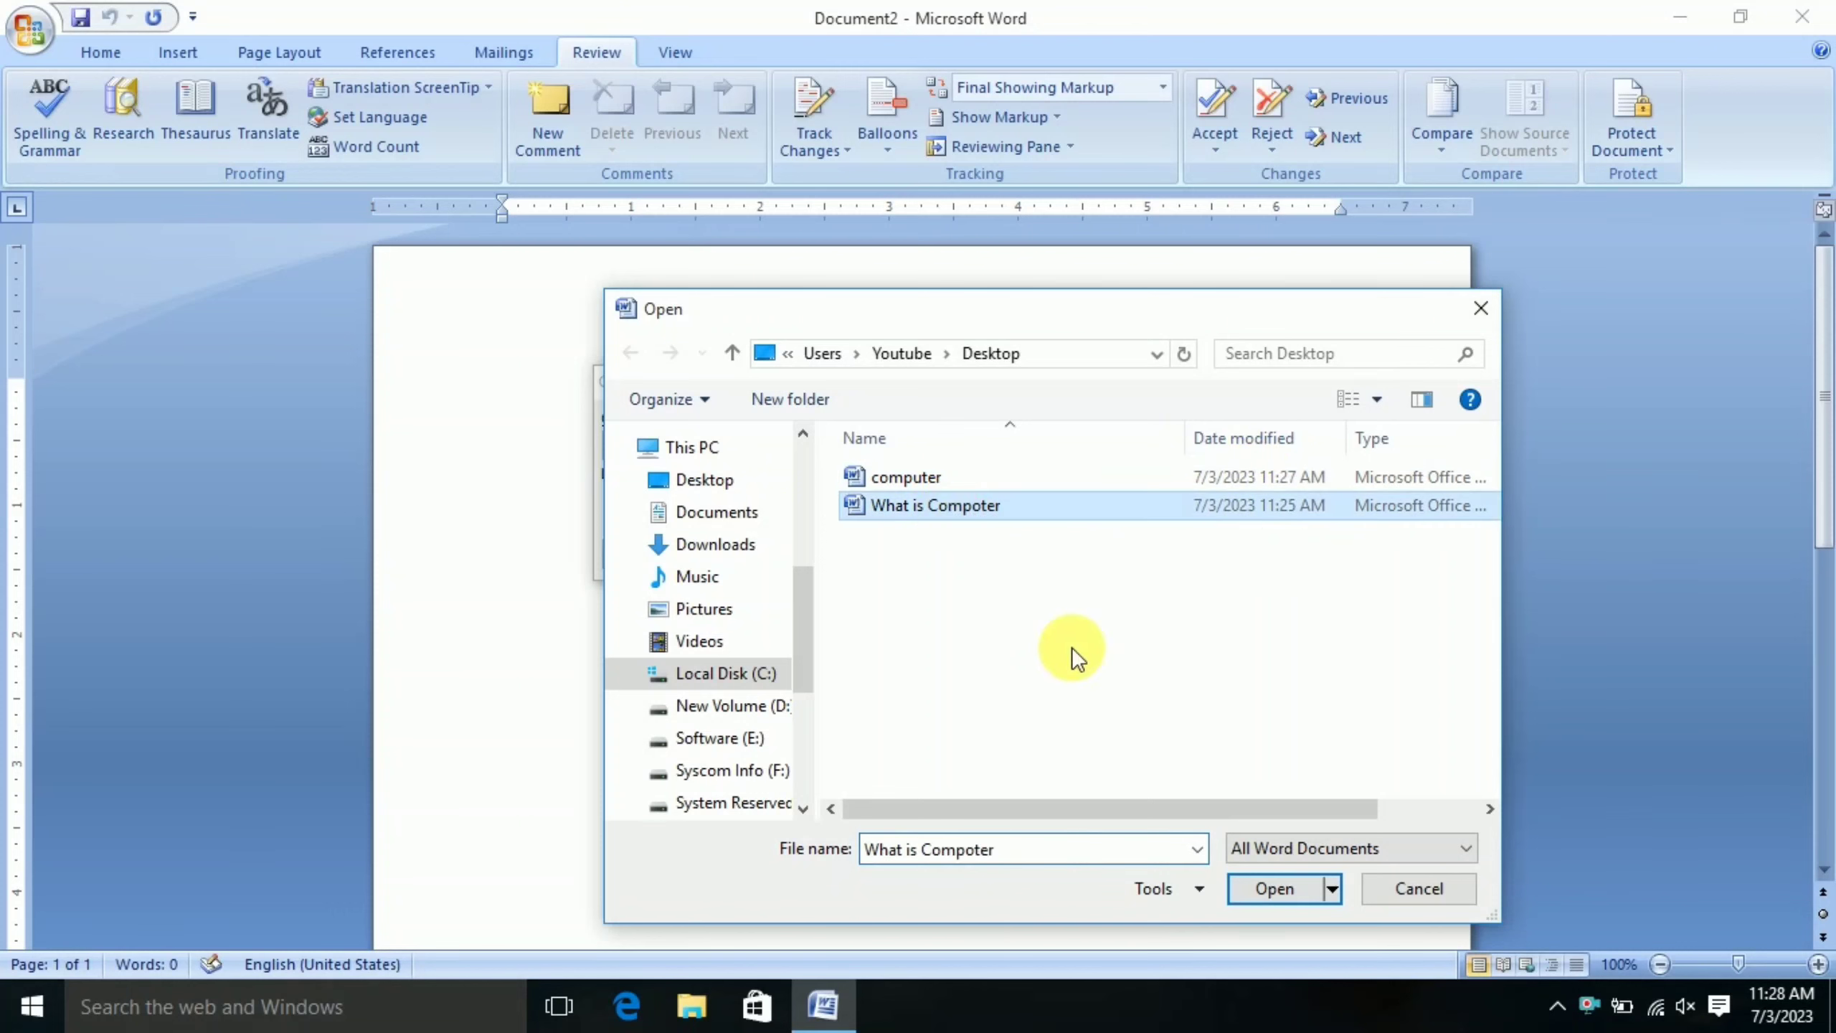
click(1272, 888)
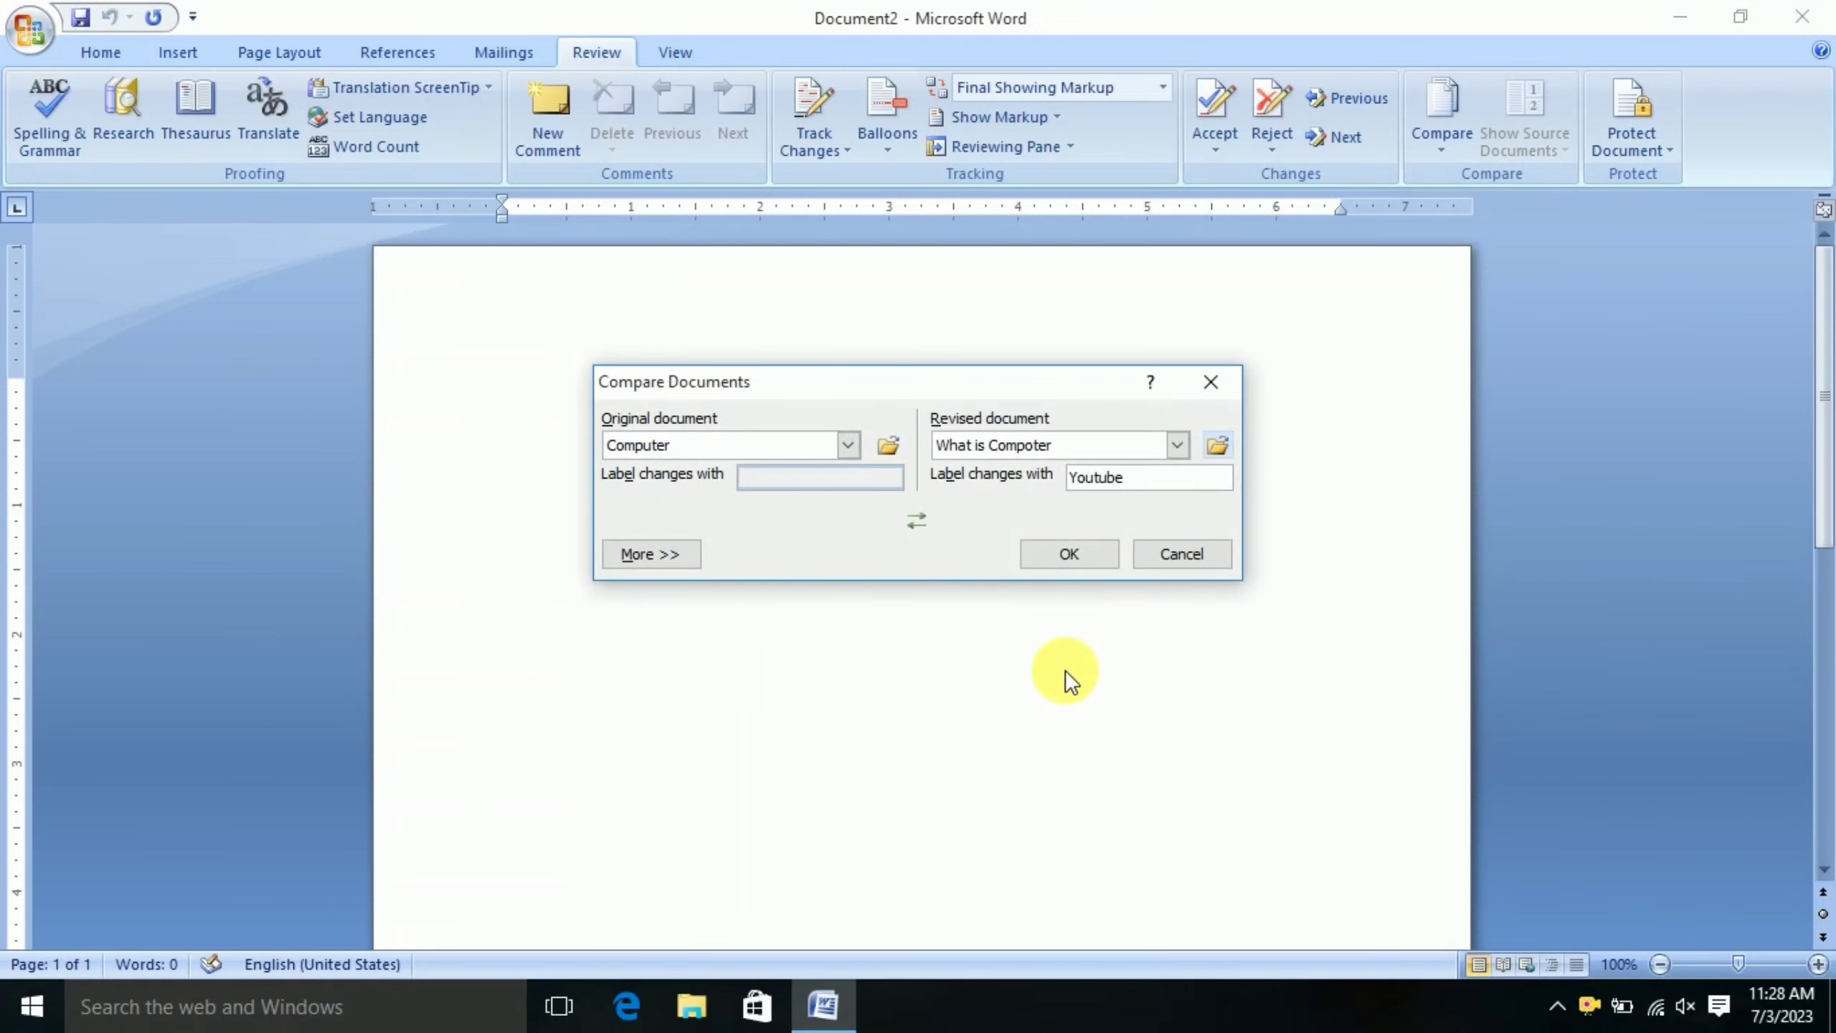
click(1065, 545)
click(867, 572)
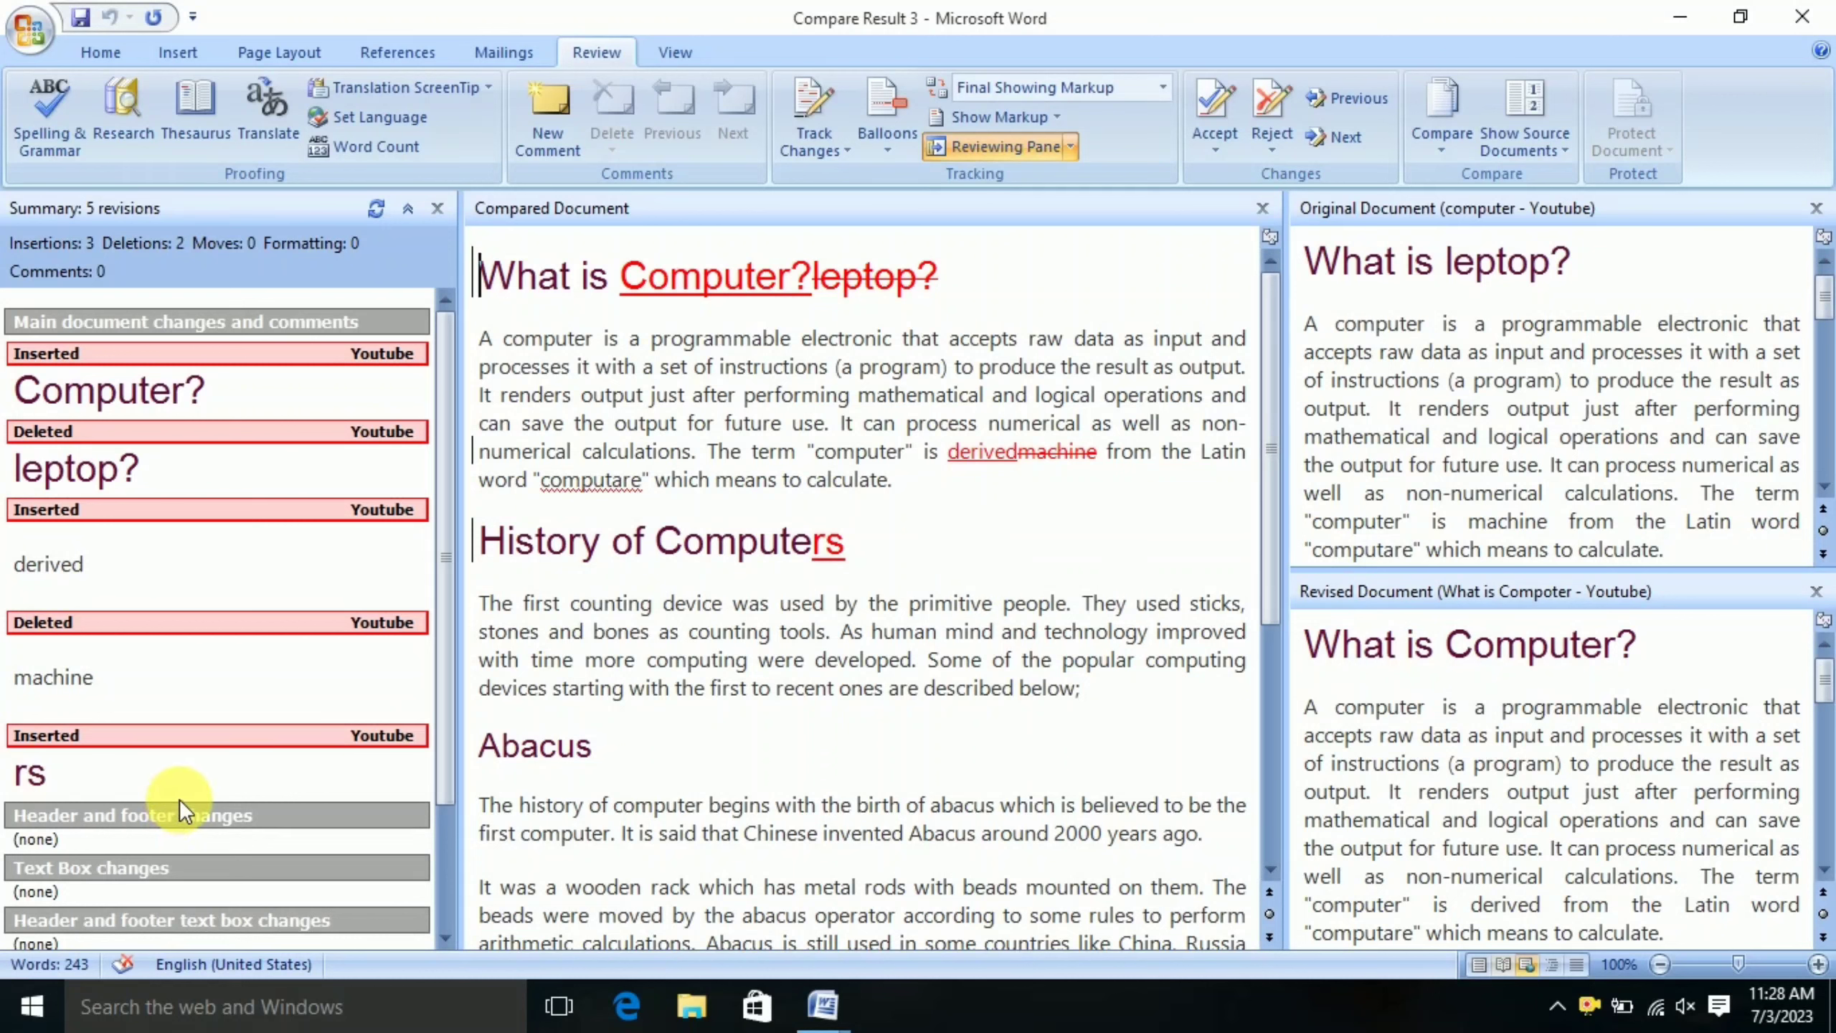
Look through the revision summary and the compared, original and revised documents
scroll(179, 799, down, 3)
scroll(181, 792, up, 3)
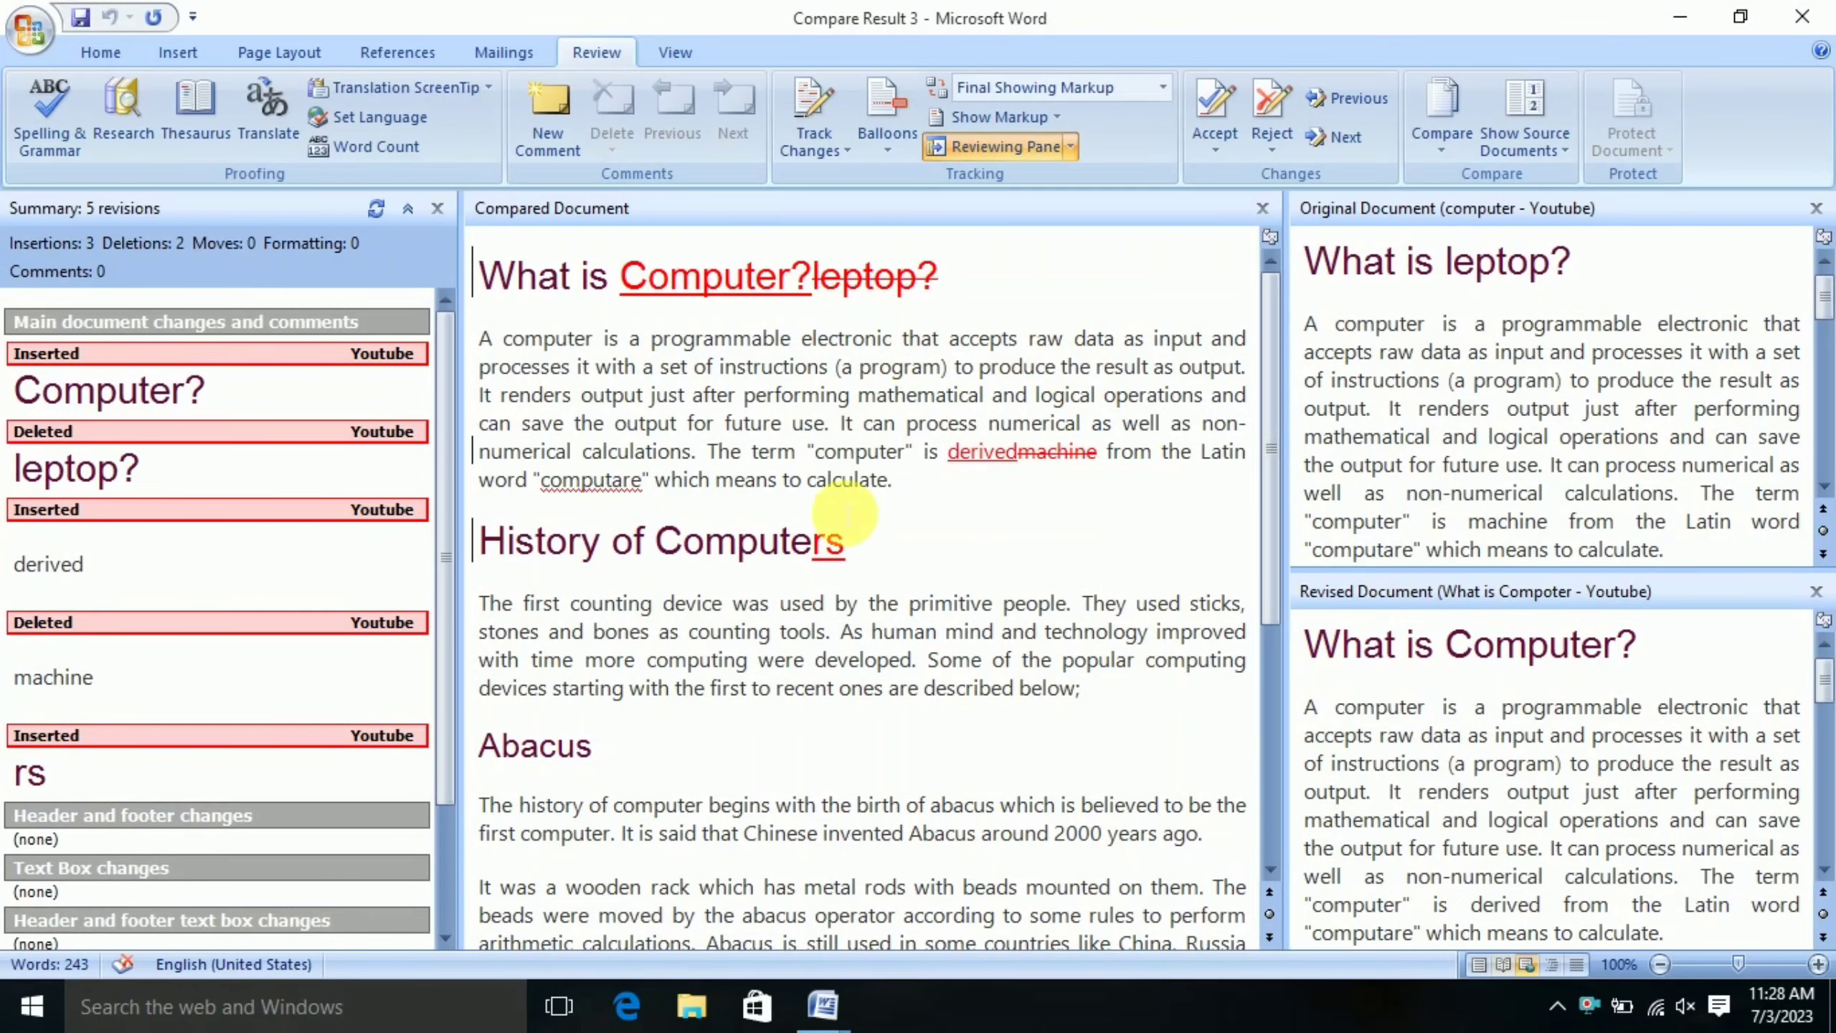
scroll(1644, 755, down, 5)
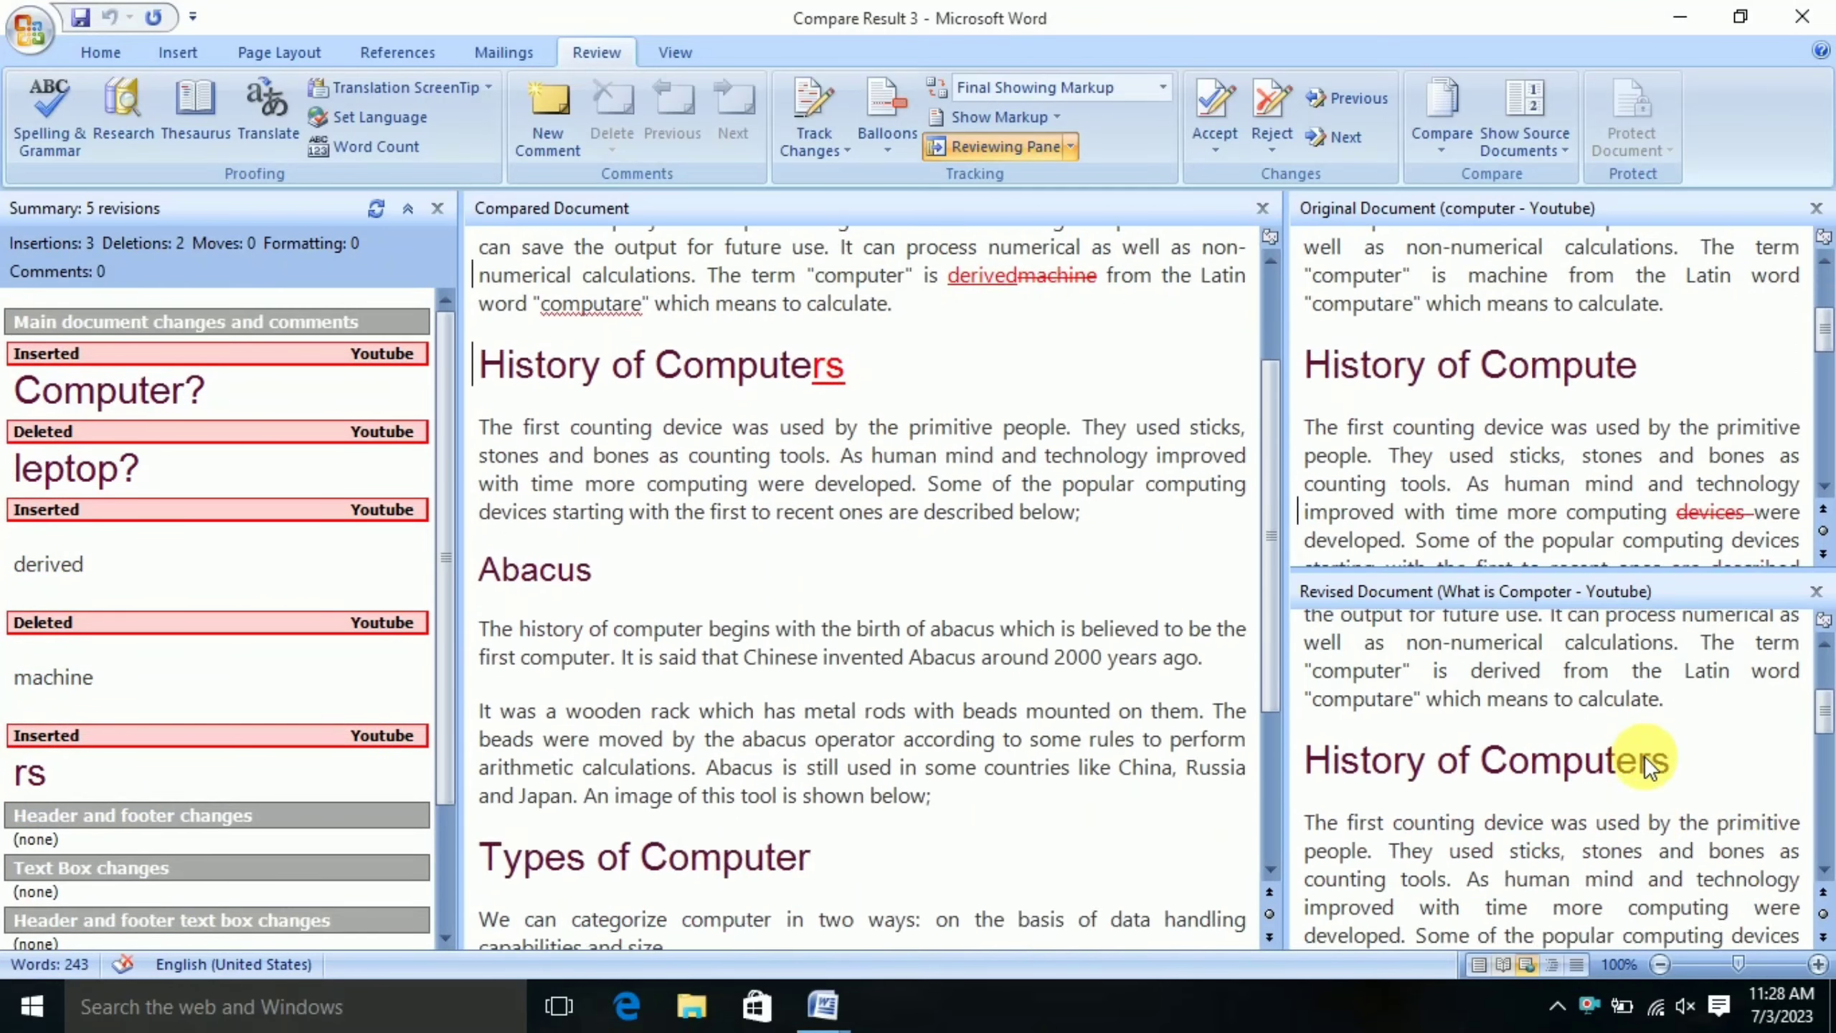
Check the rest of the comparison down to the types-of-computer list and back up to the first heading
scroll(1644, 755, down, 5)
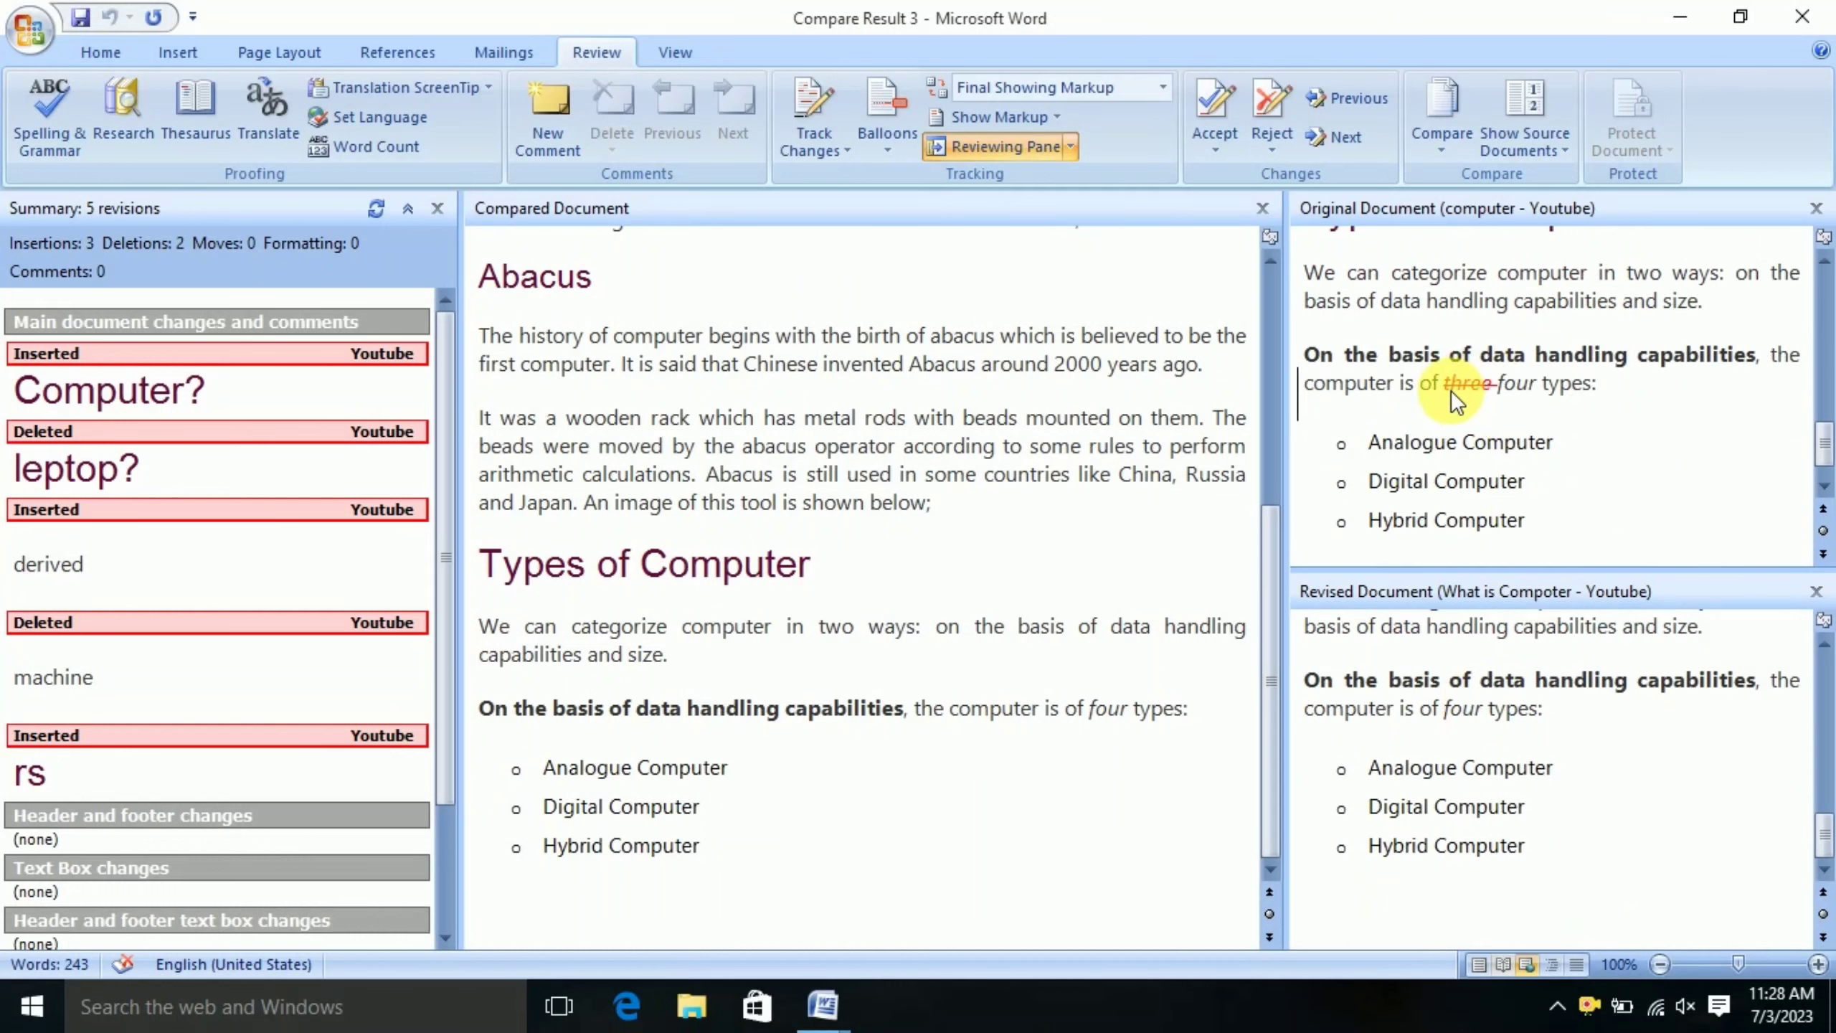
scroll(1630, 717, up, 2)
scroll(1630, 718, up, 6)
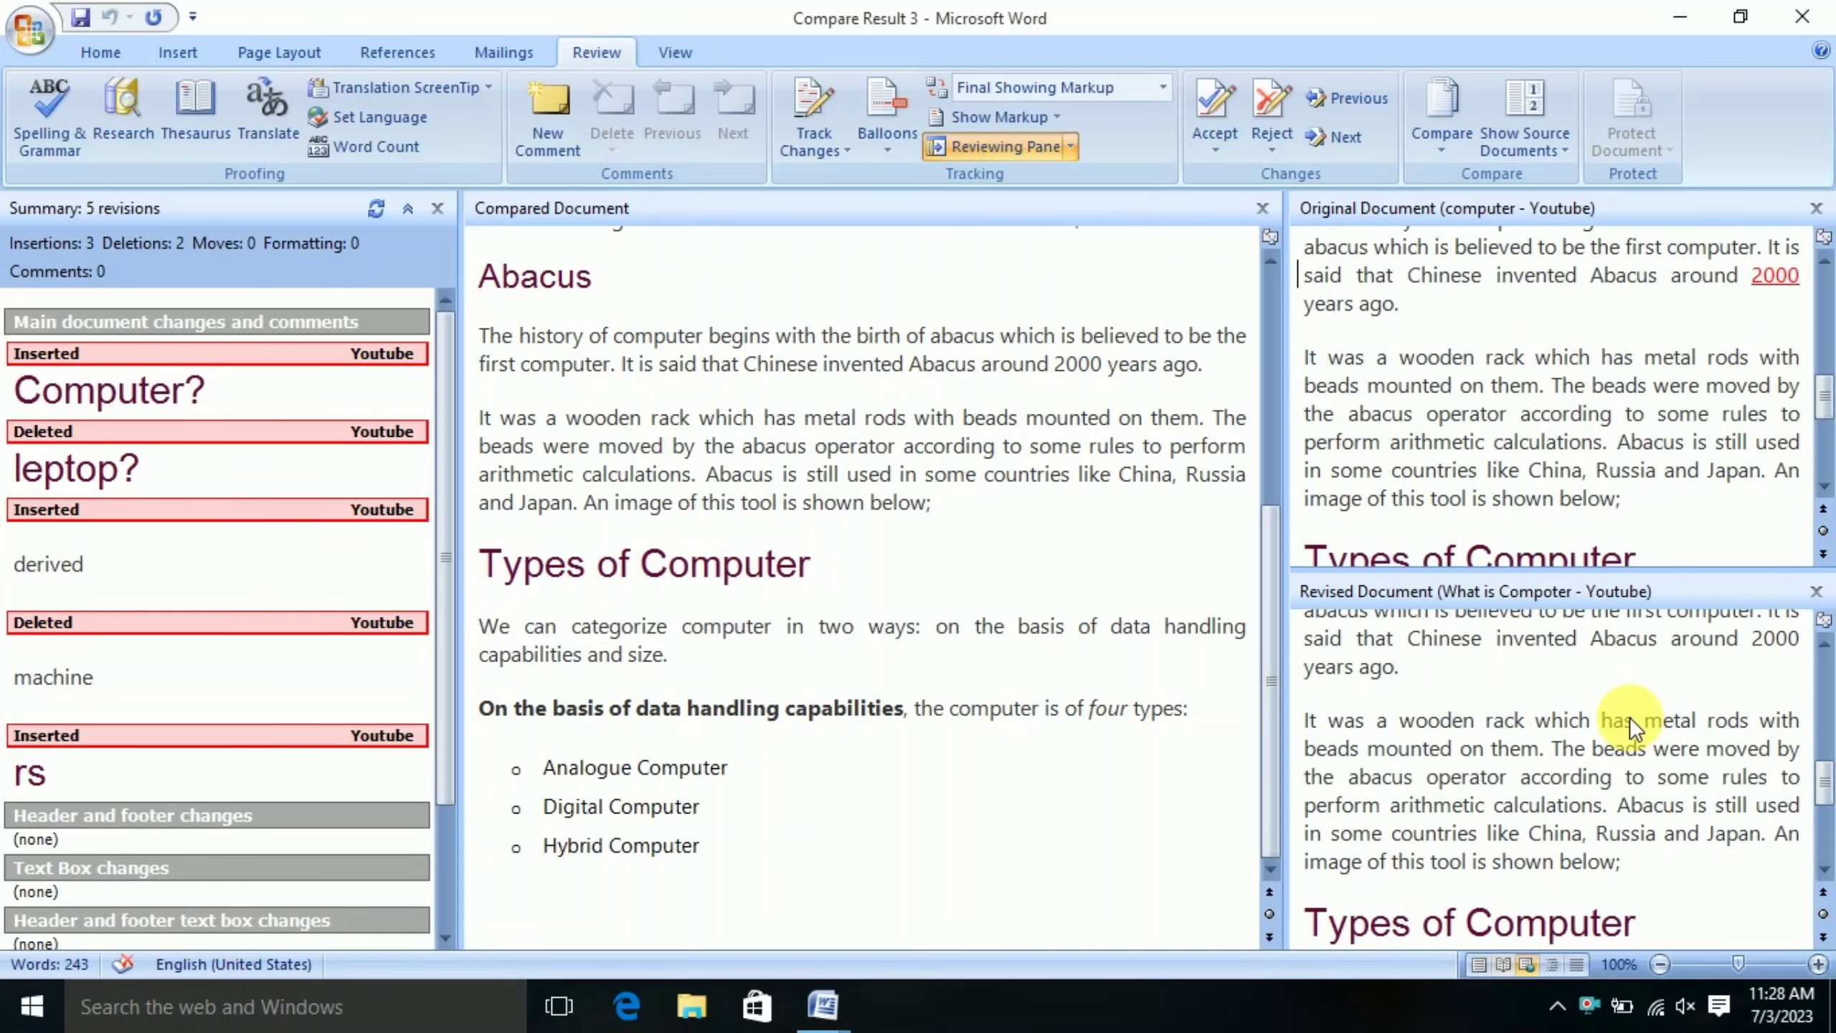
scroll(1630, 718, up, 3)
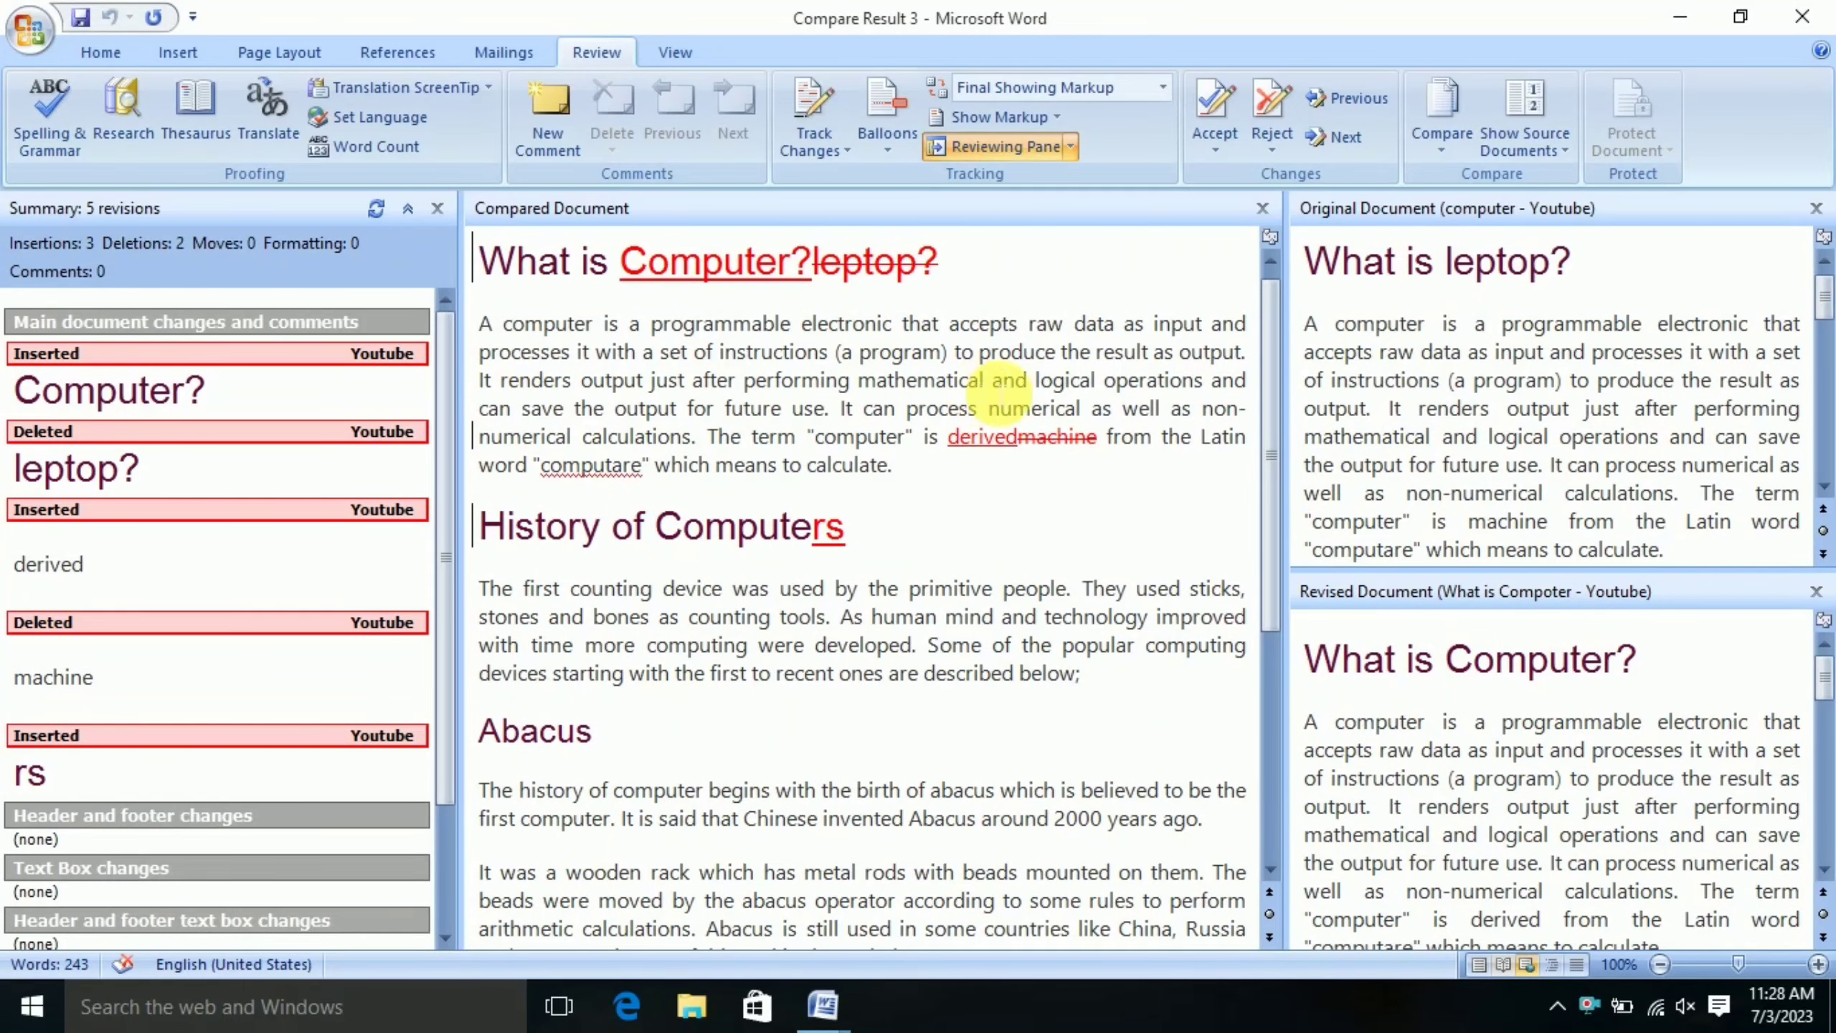
Hide the source documents of the comparison, and show only the original document beside the compared one
click(1537, 158)
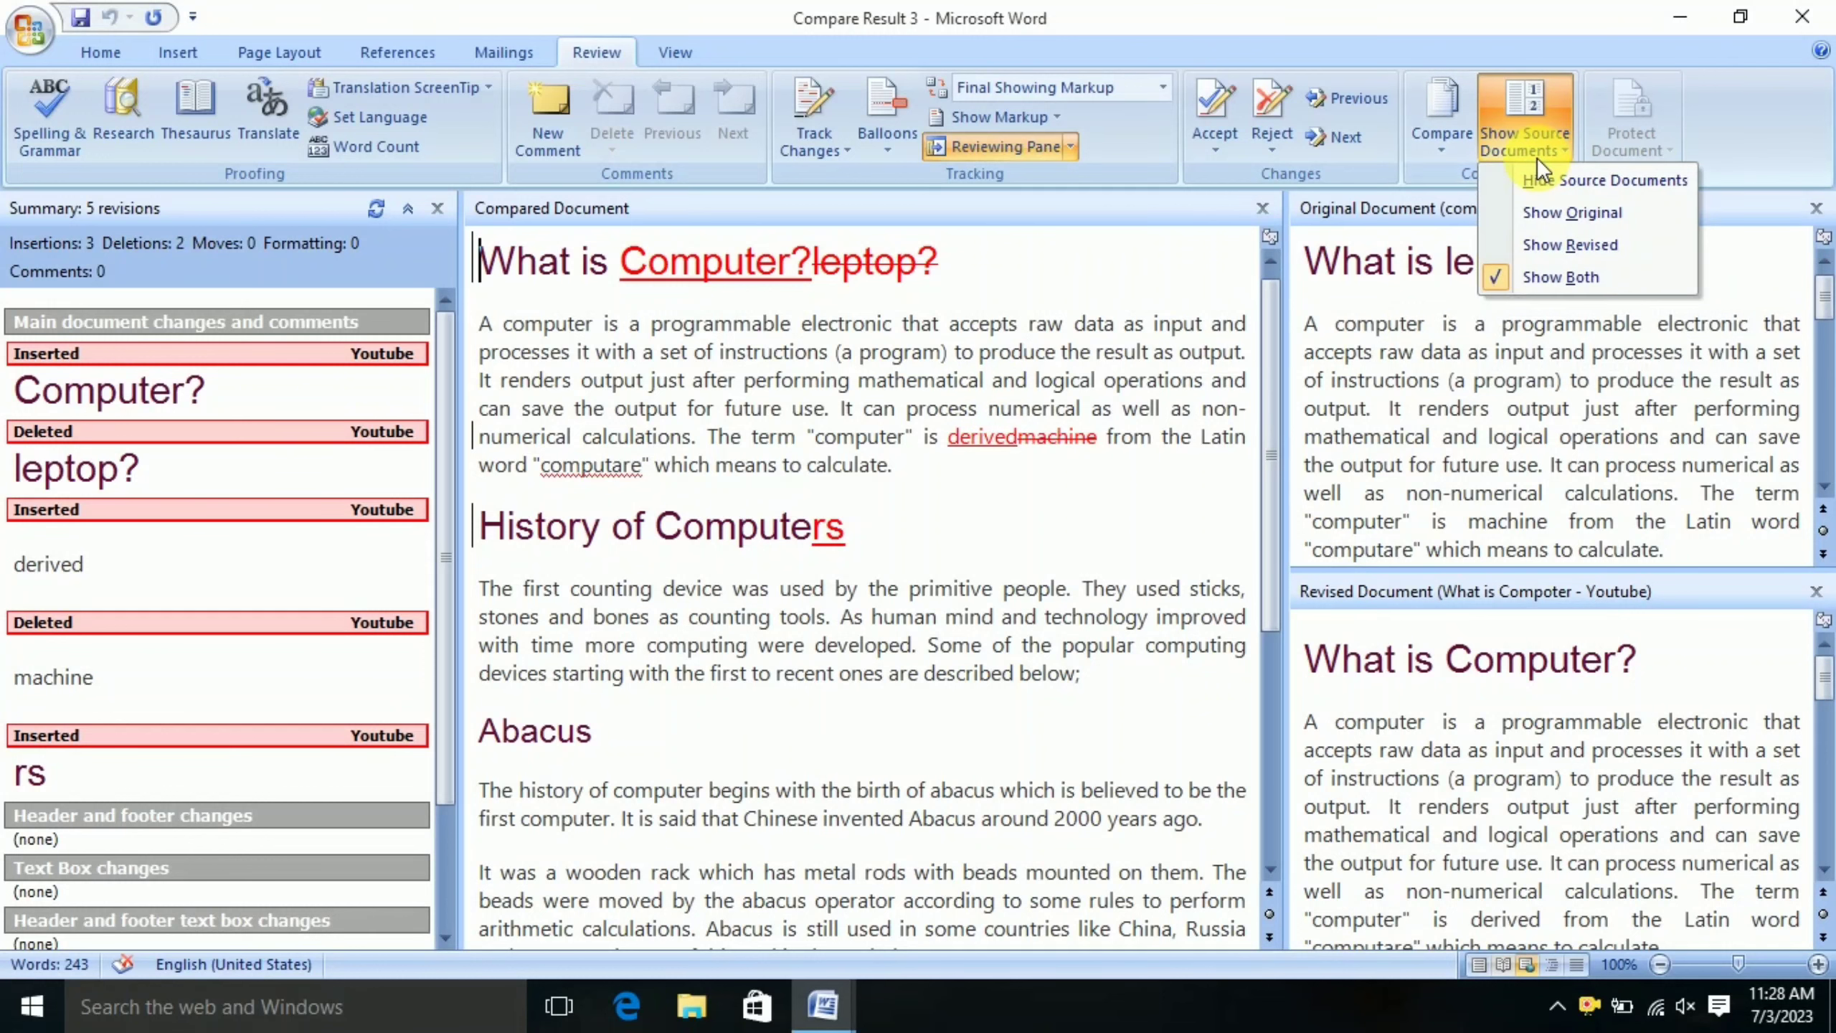
click(1560, 185)
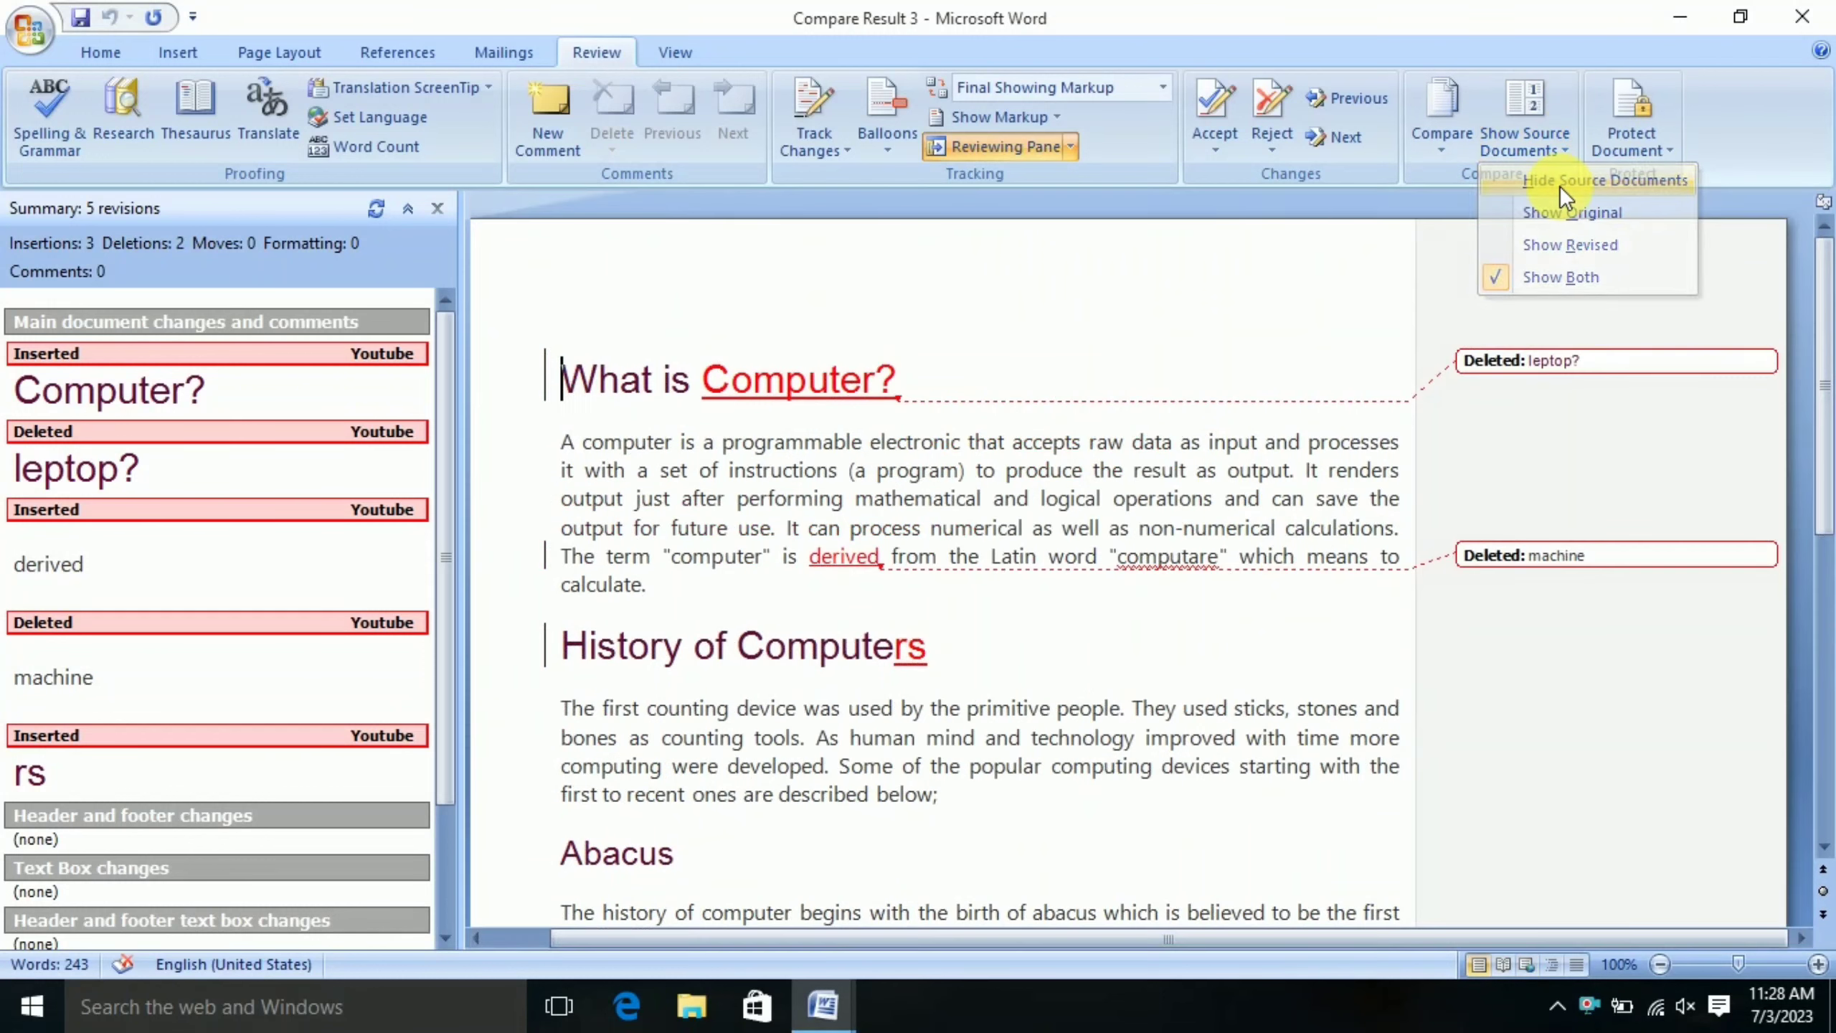
click(1548, 153)
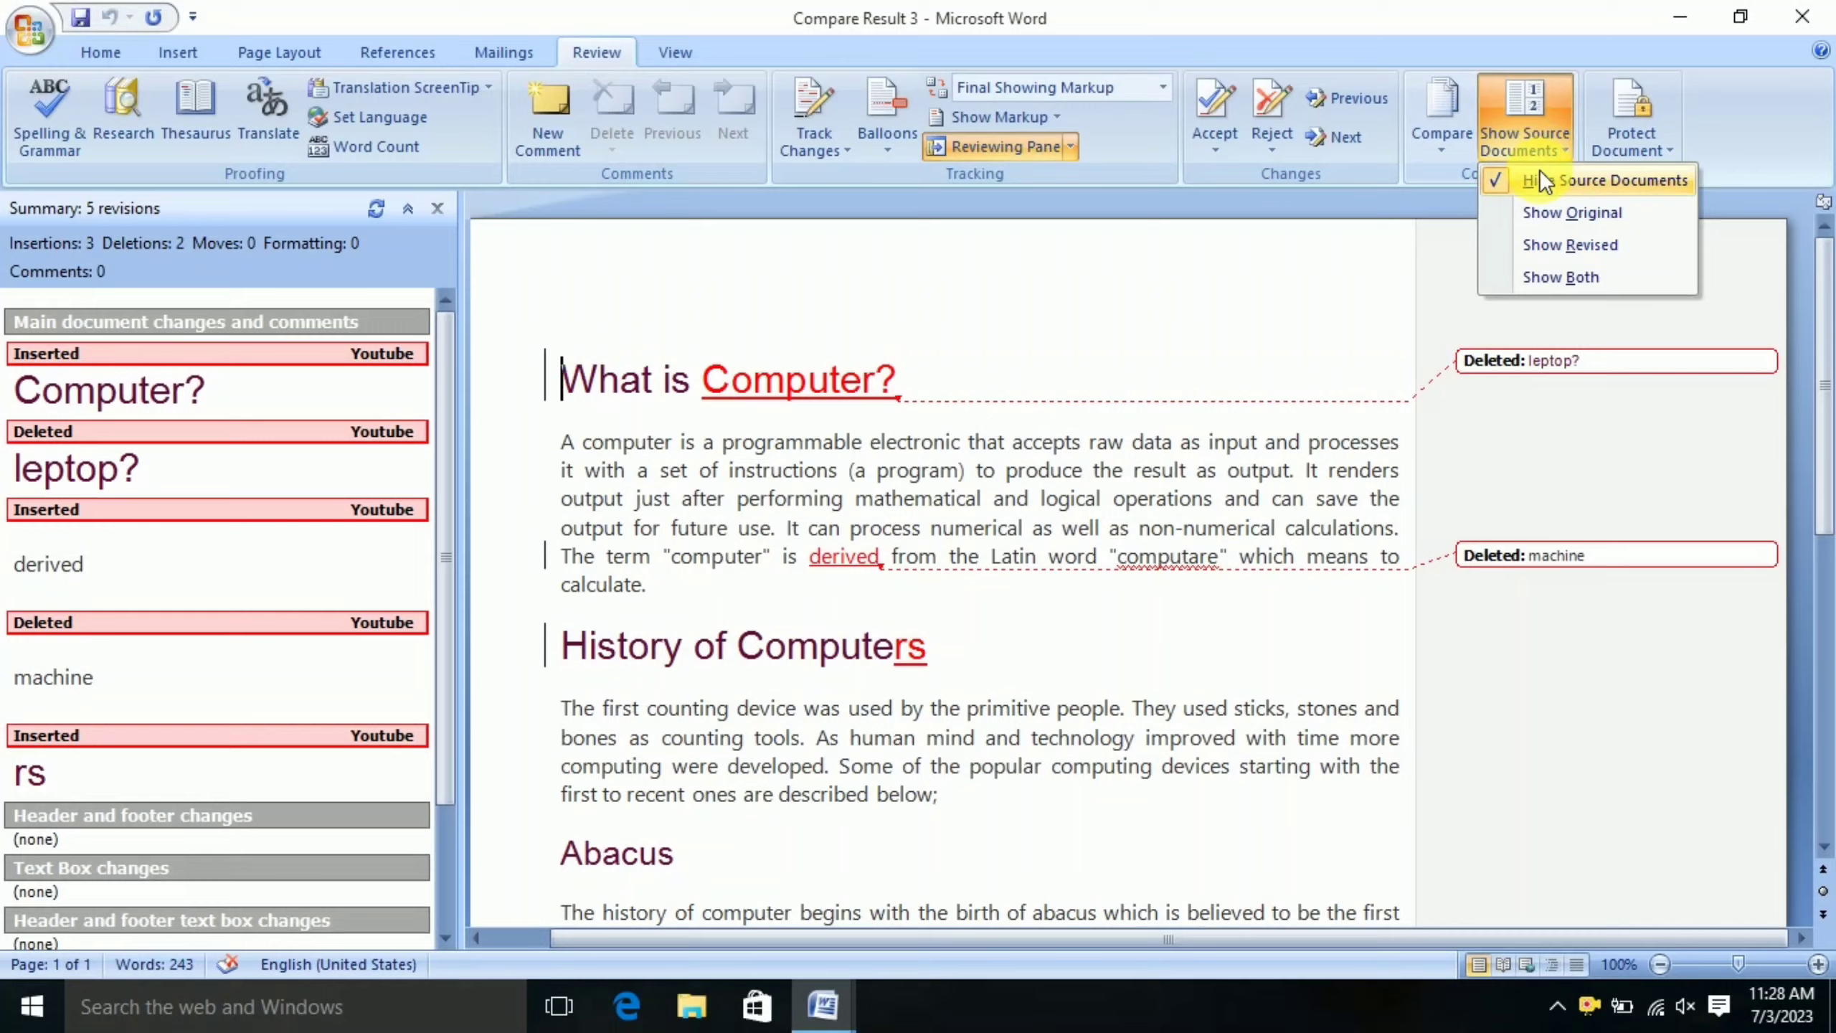
click(1546, 214)
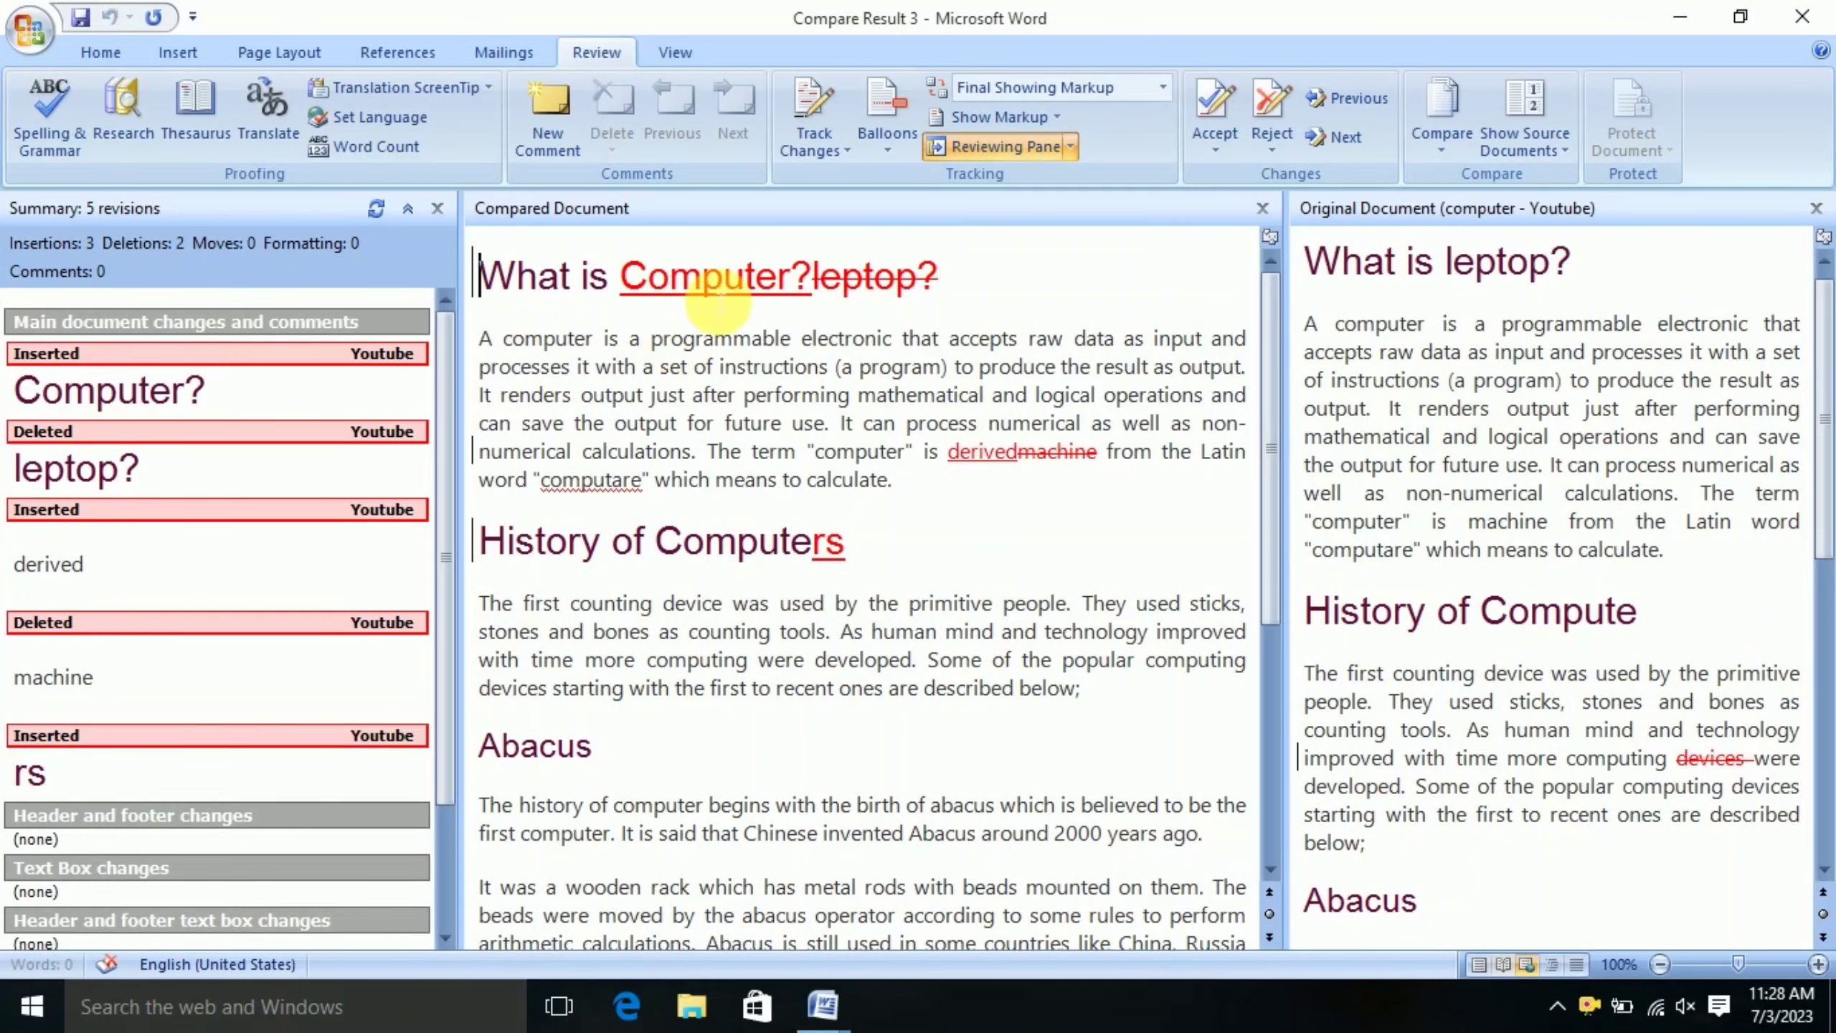
Show only the revised document beside the compared one, and switch back to showing both source documents
click(1512, 134)
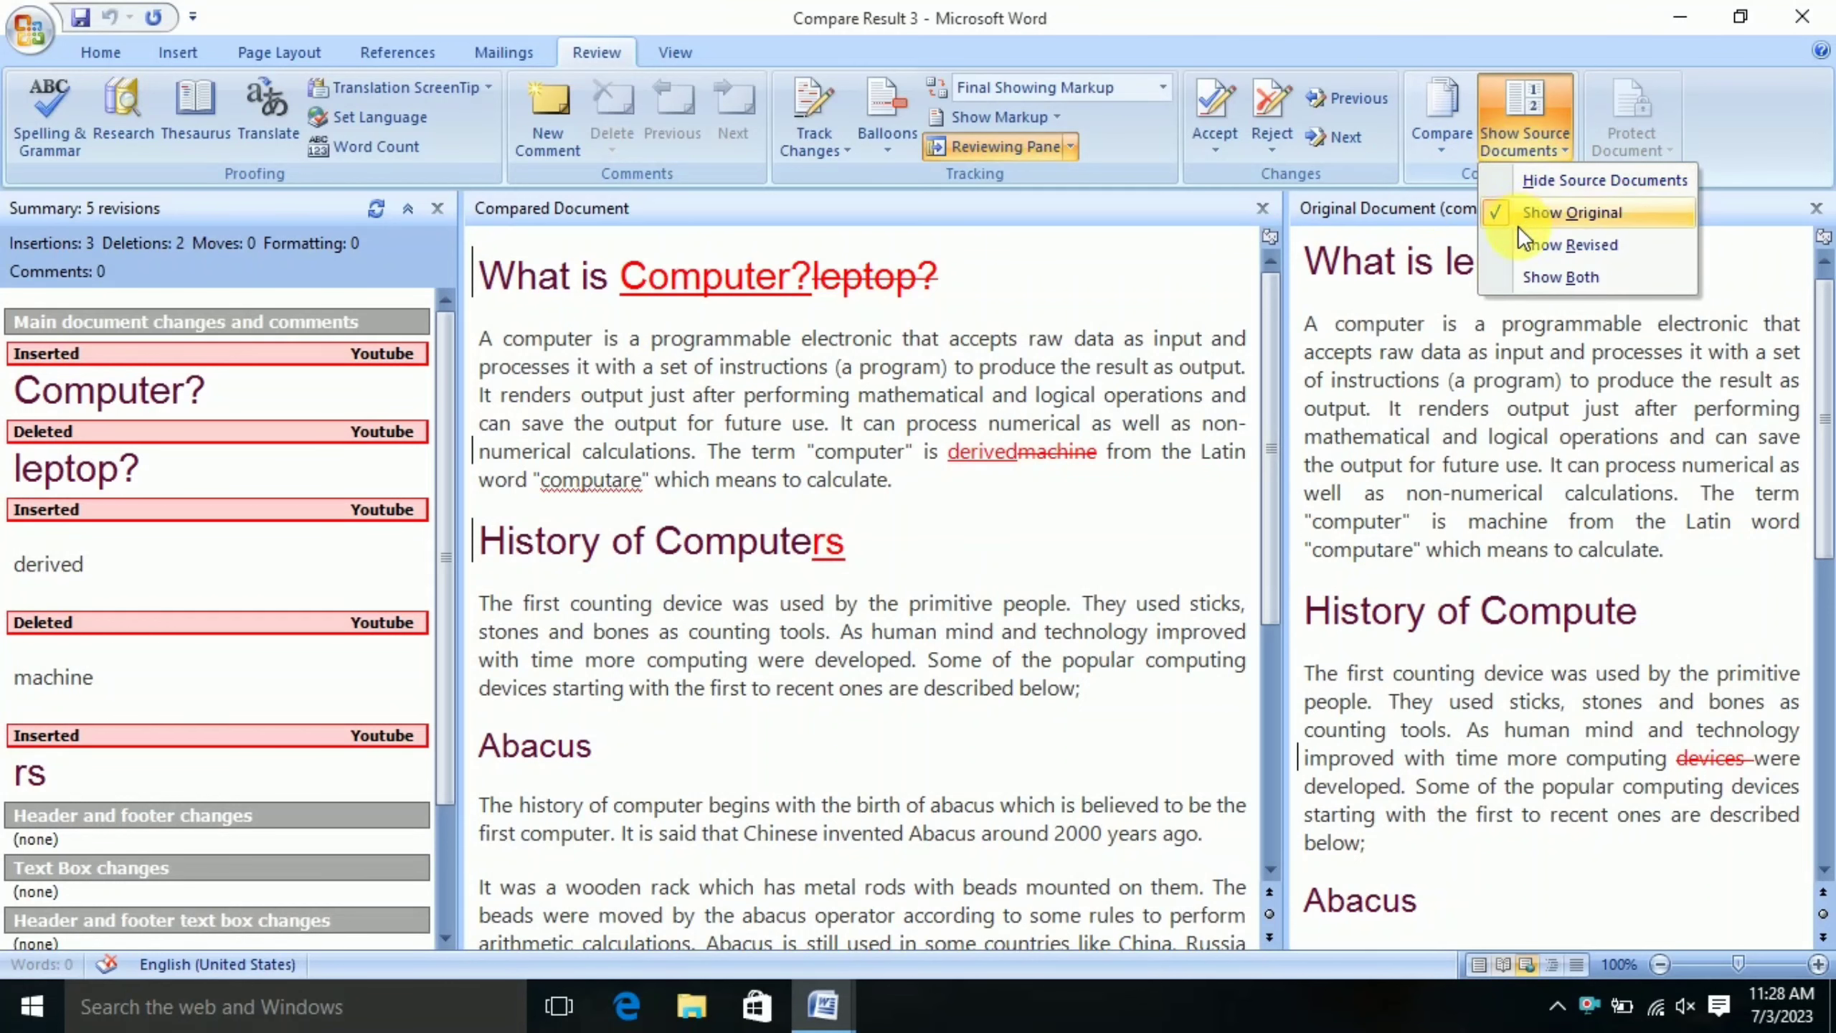
click(1525, 251)
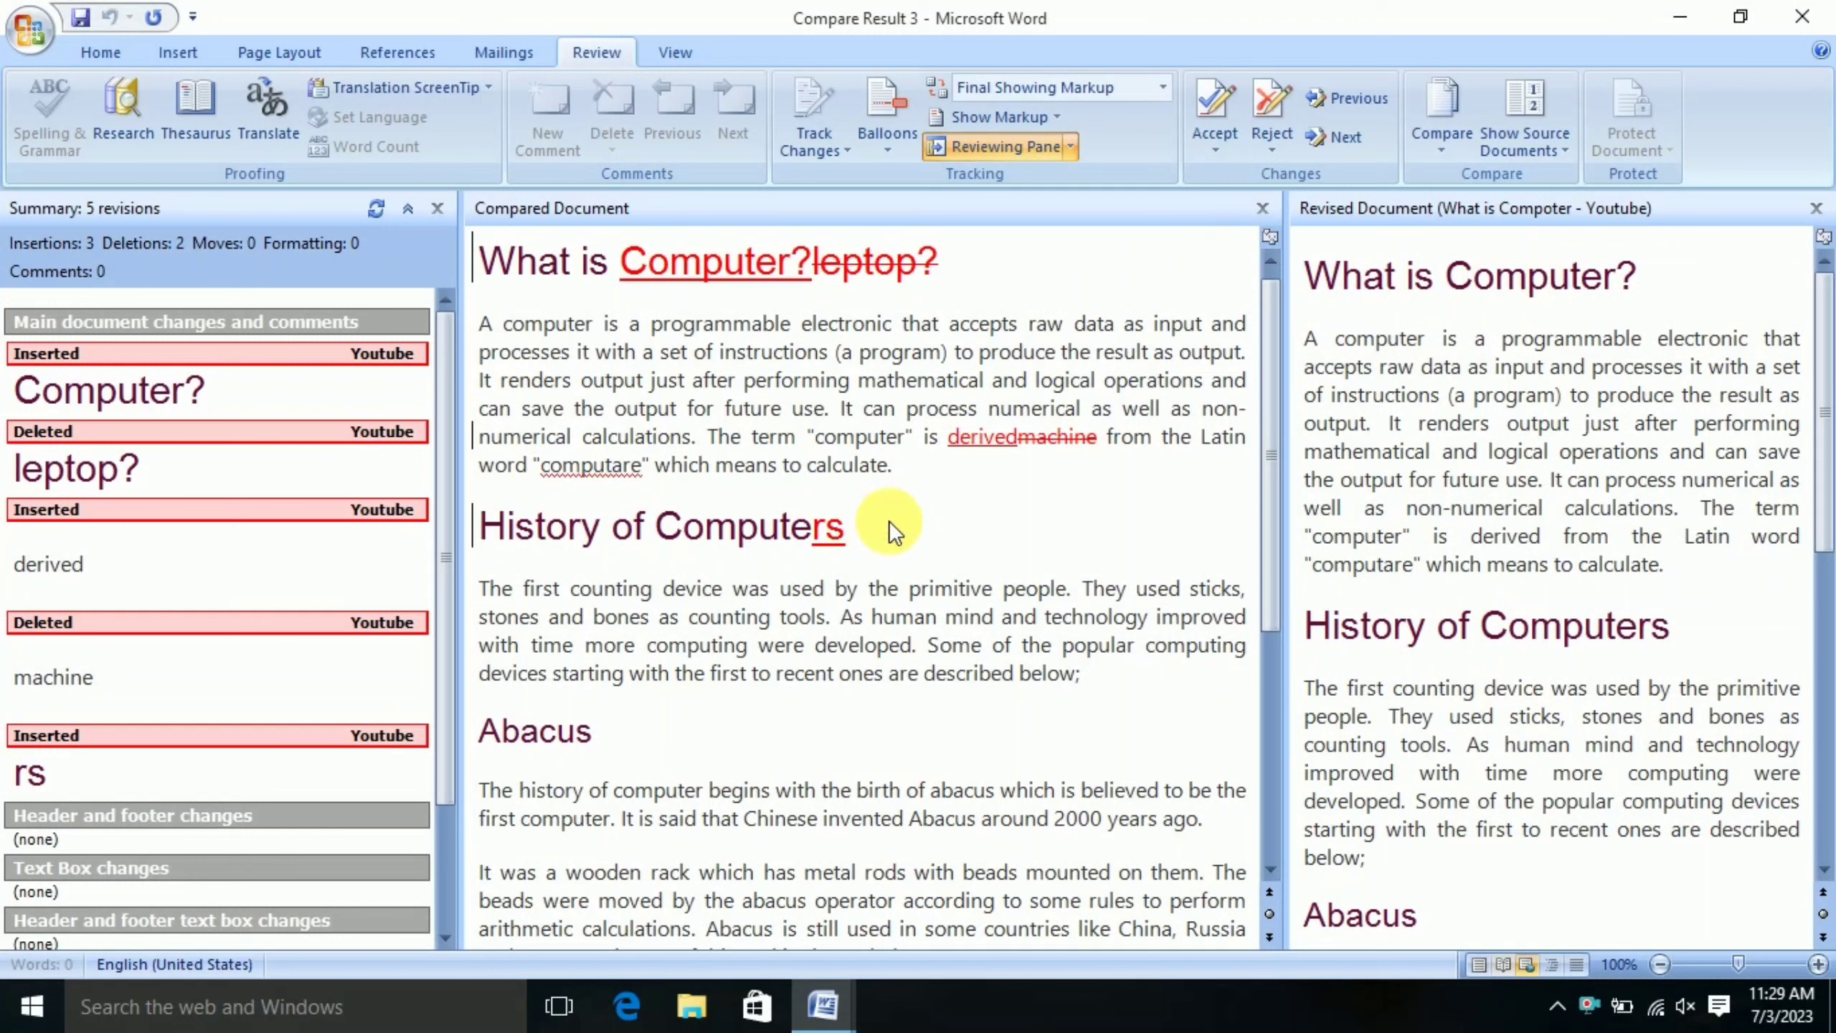
click(1512, 145)
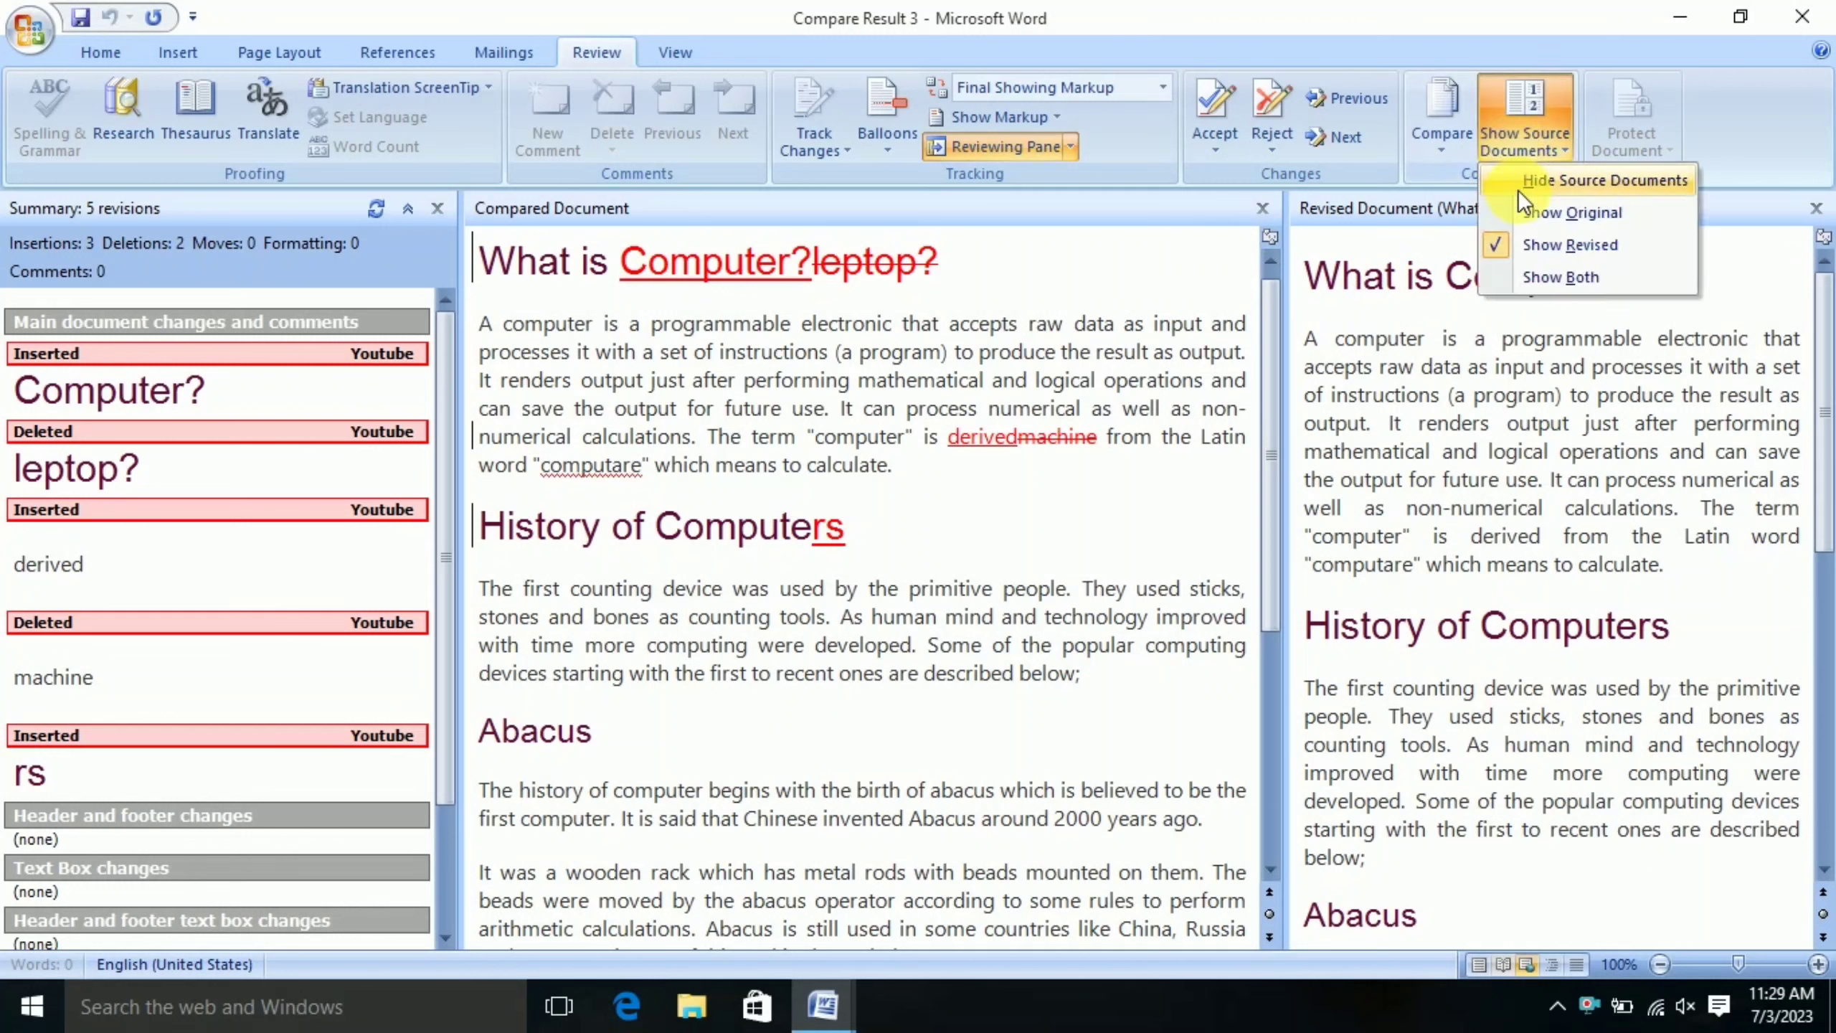
click(1515, 282)
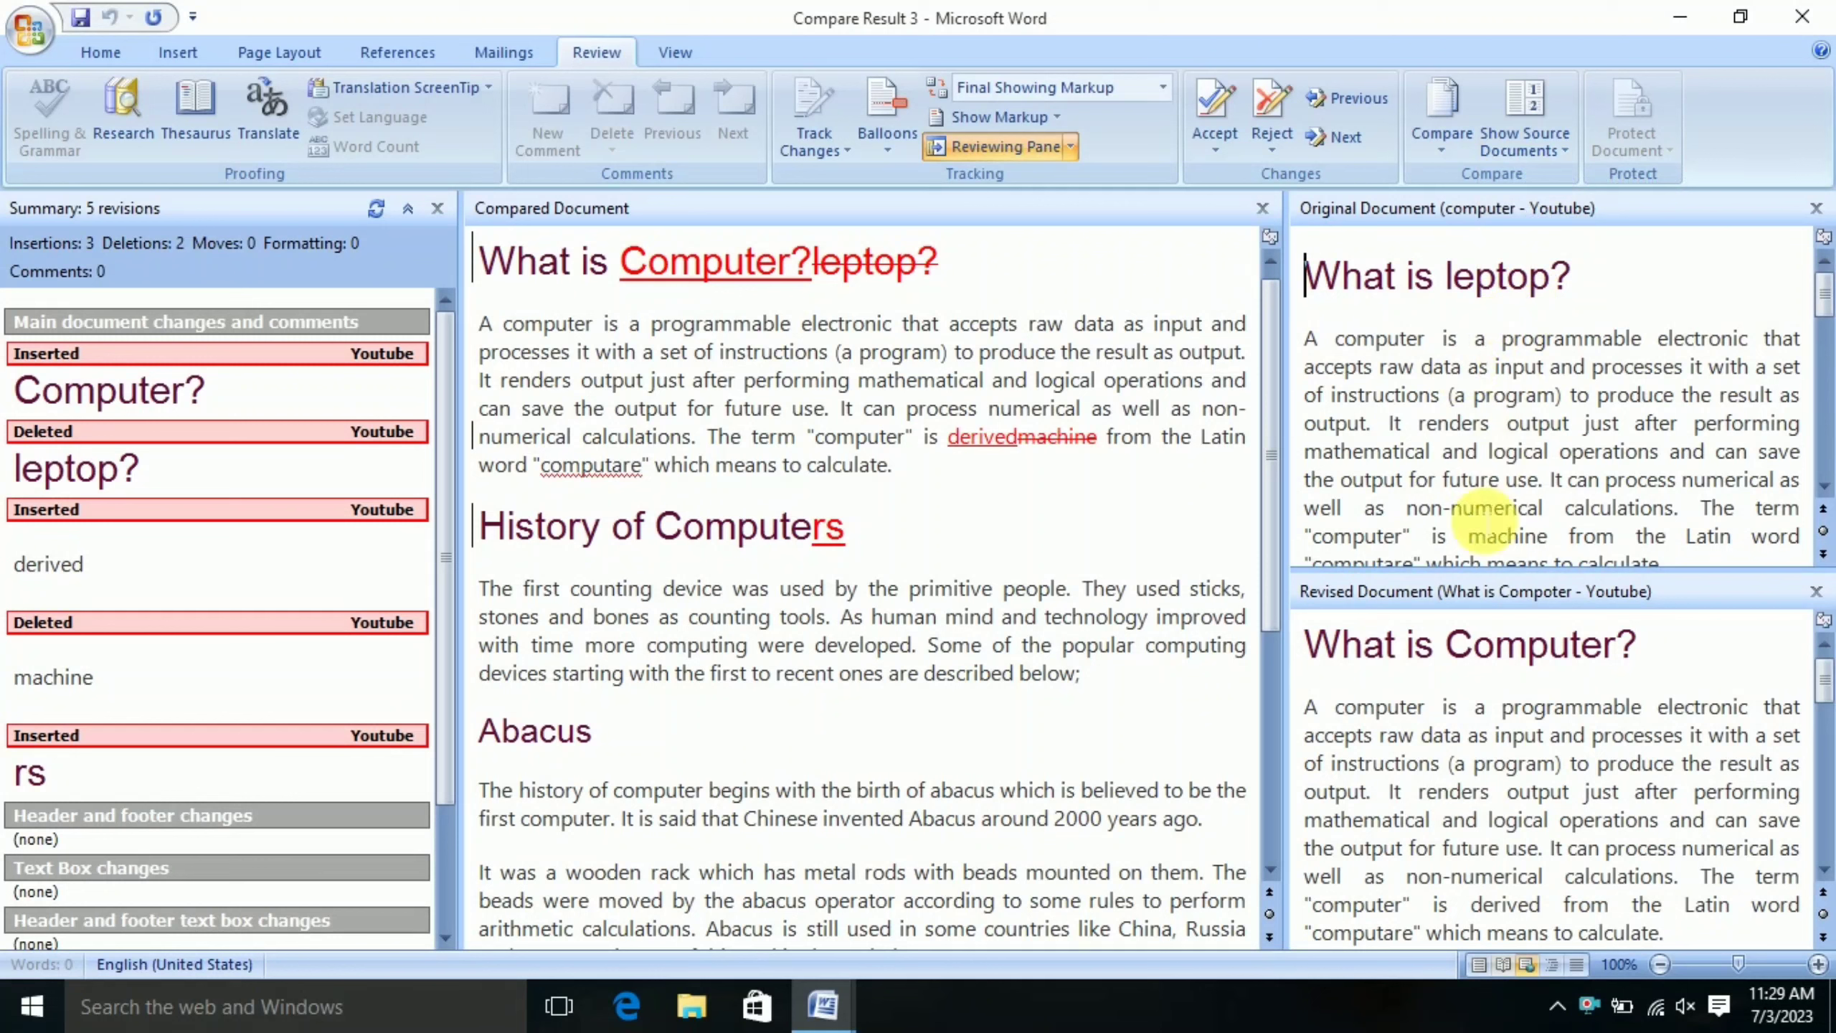
Start combining revisions from multiple authors and choose the desktop file "computer" as the original document
click(1440, 145)
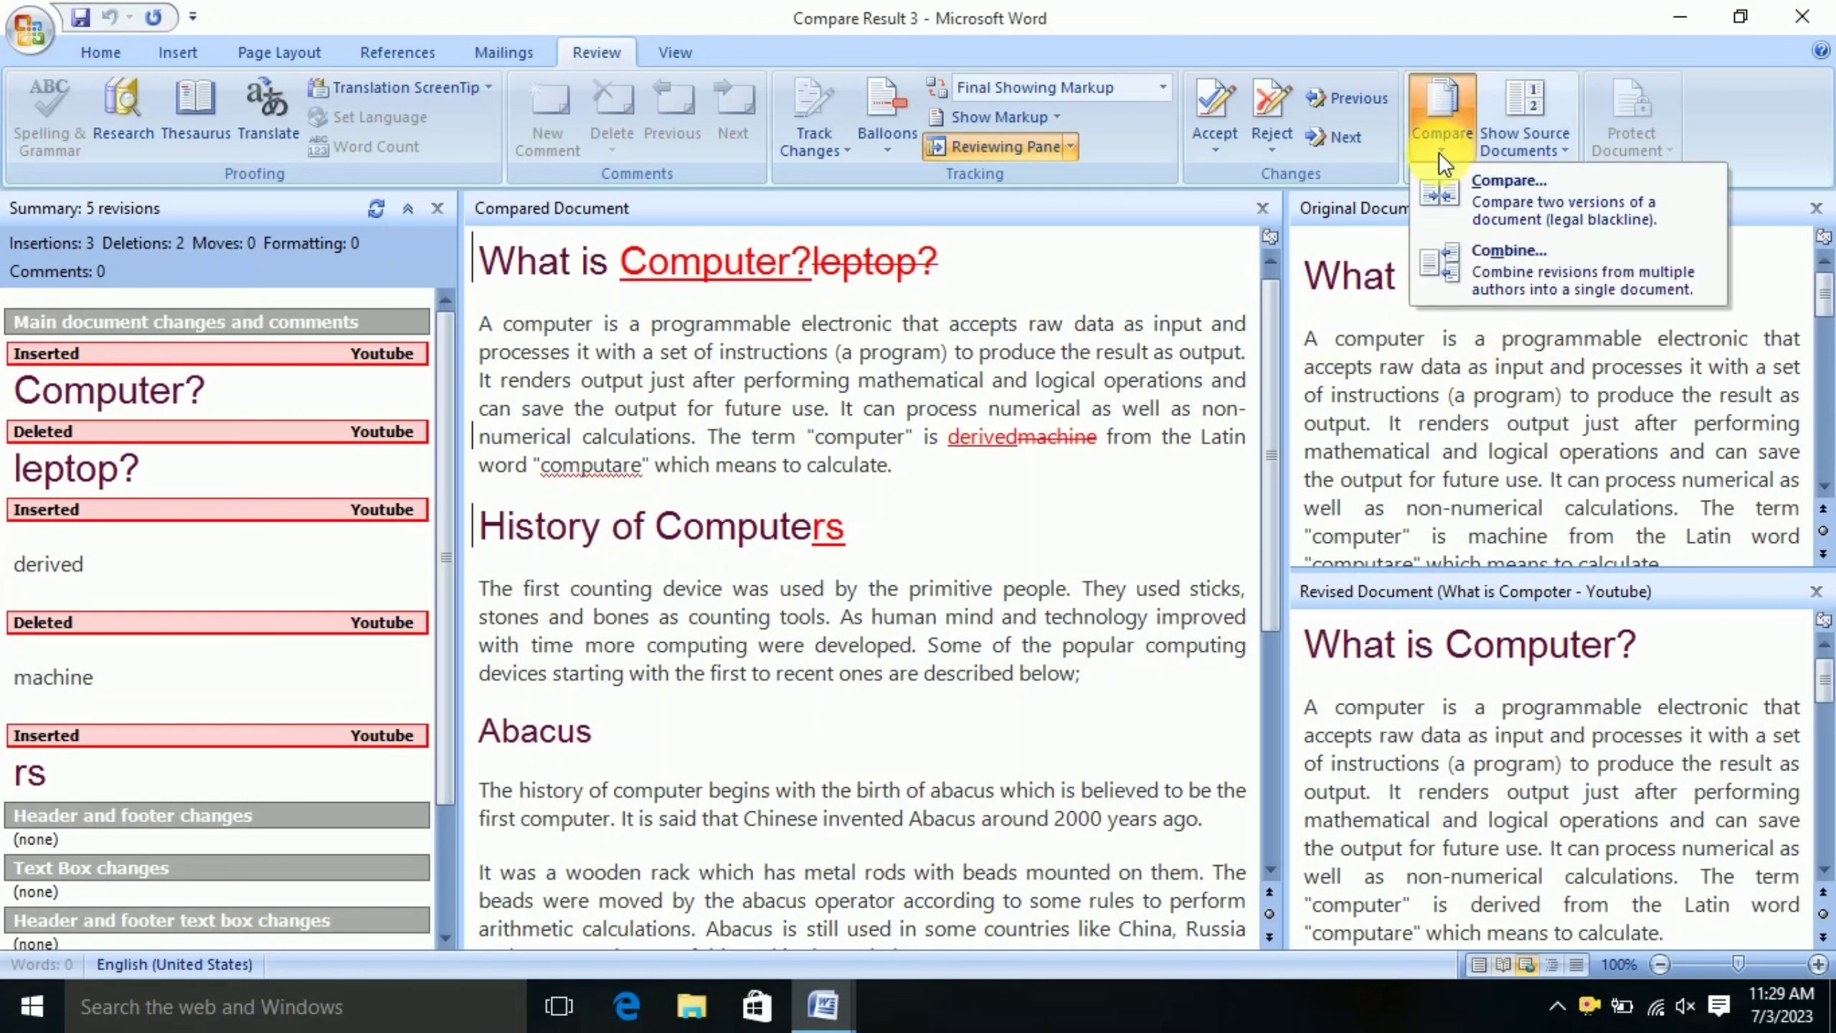
click(1498, 278)
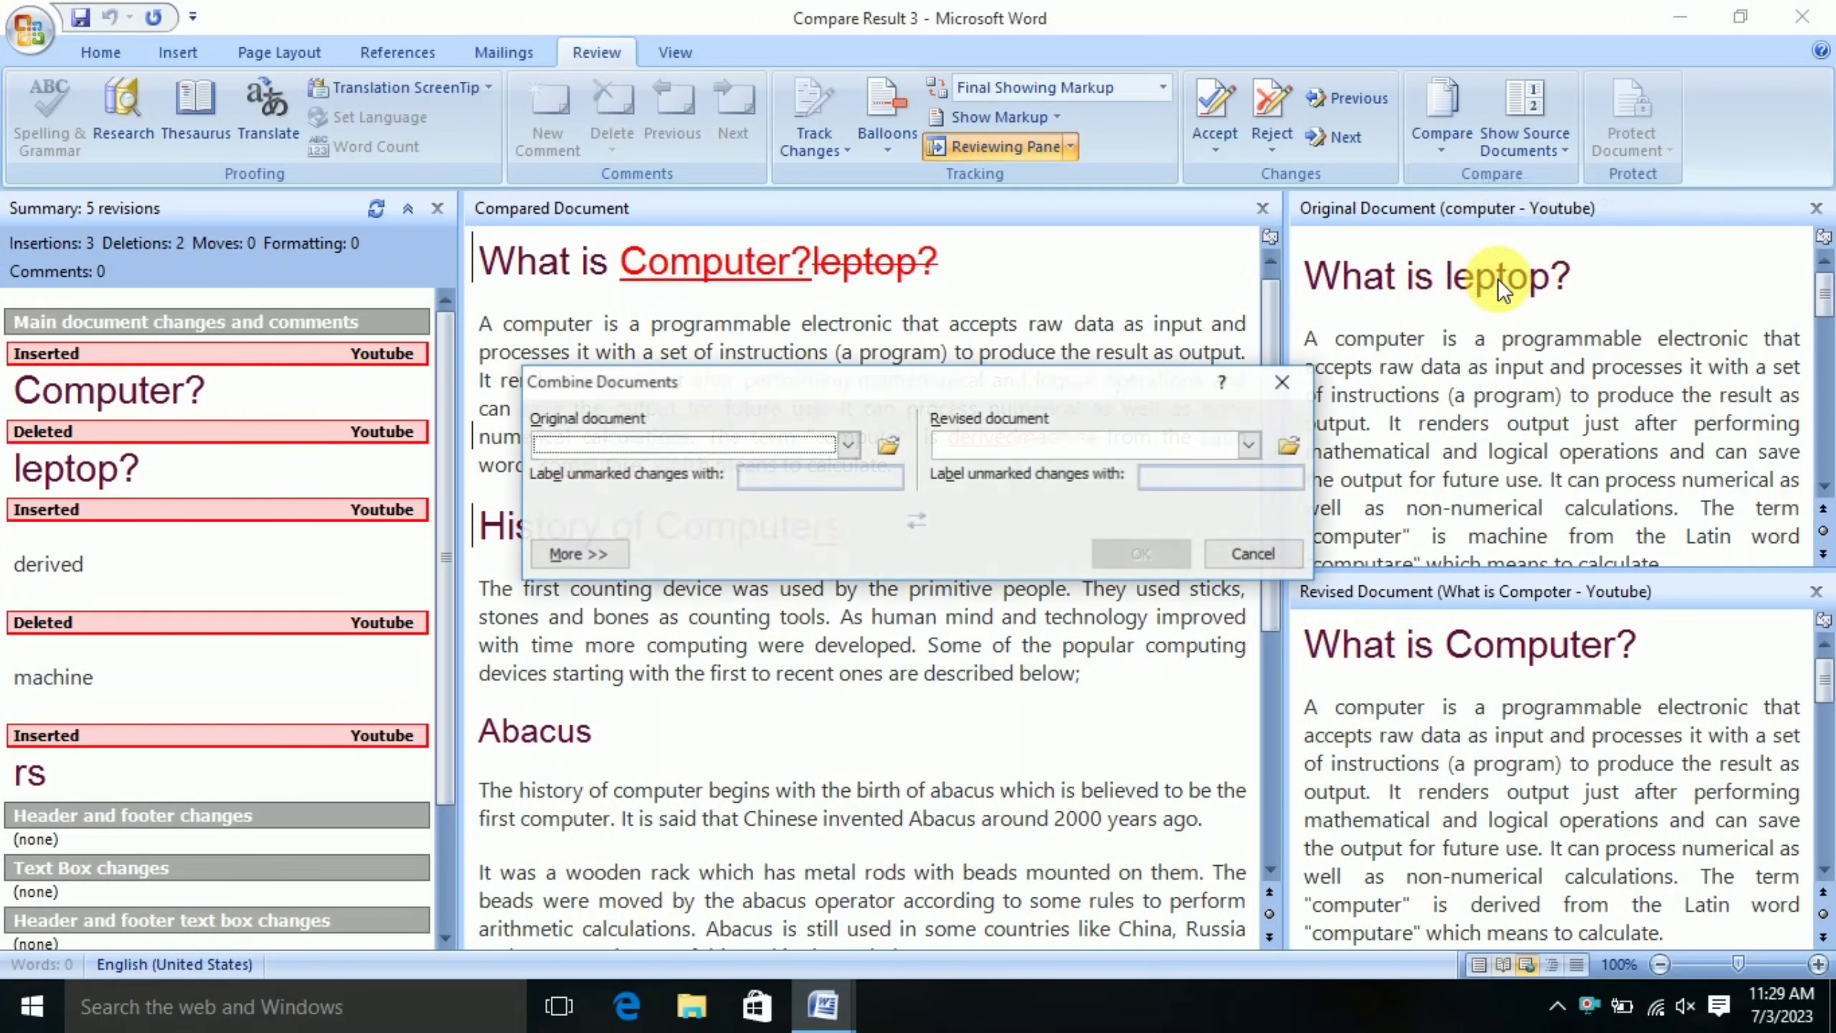
click(887, 445)
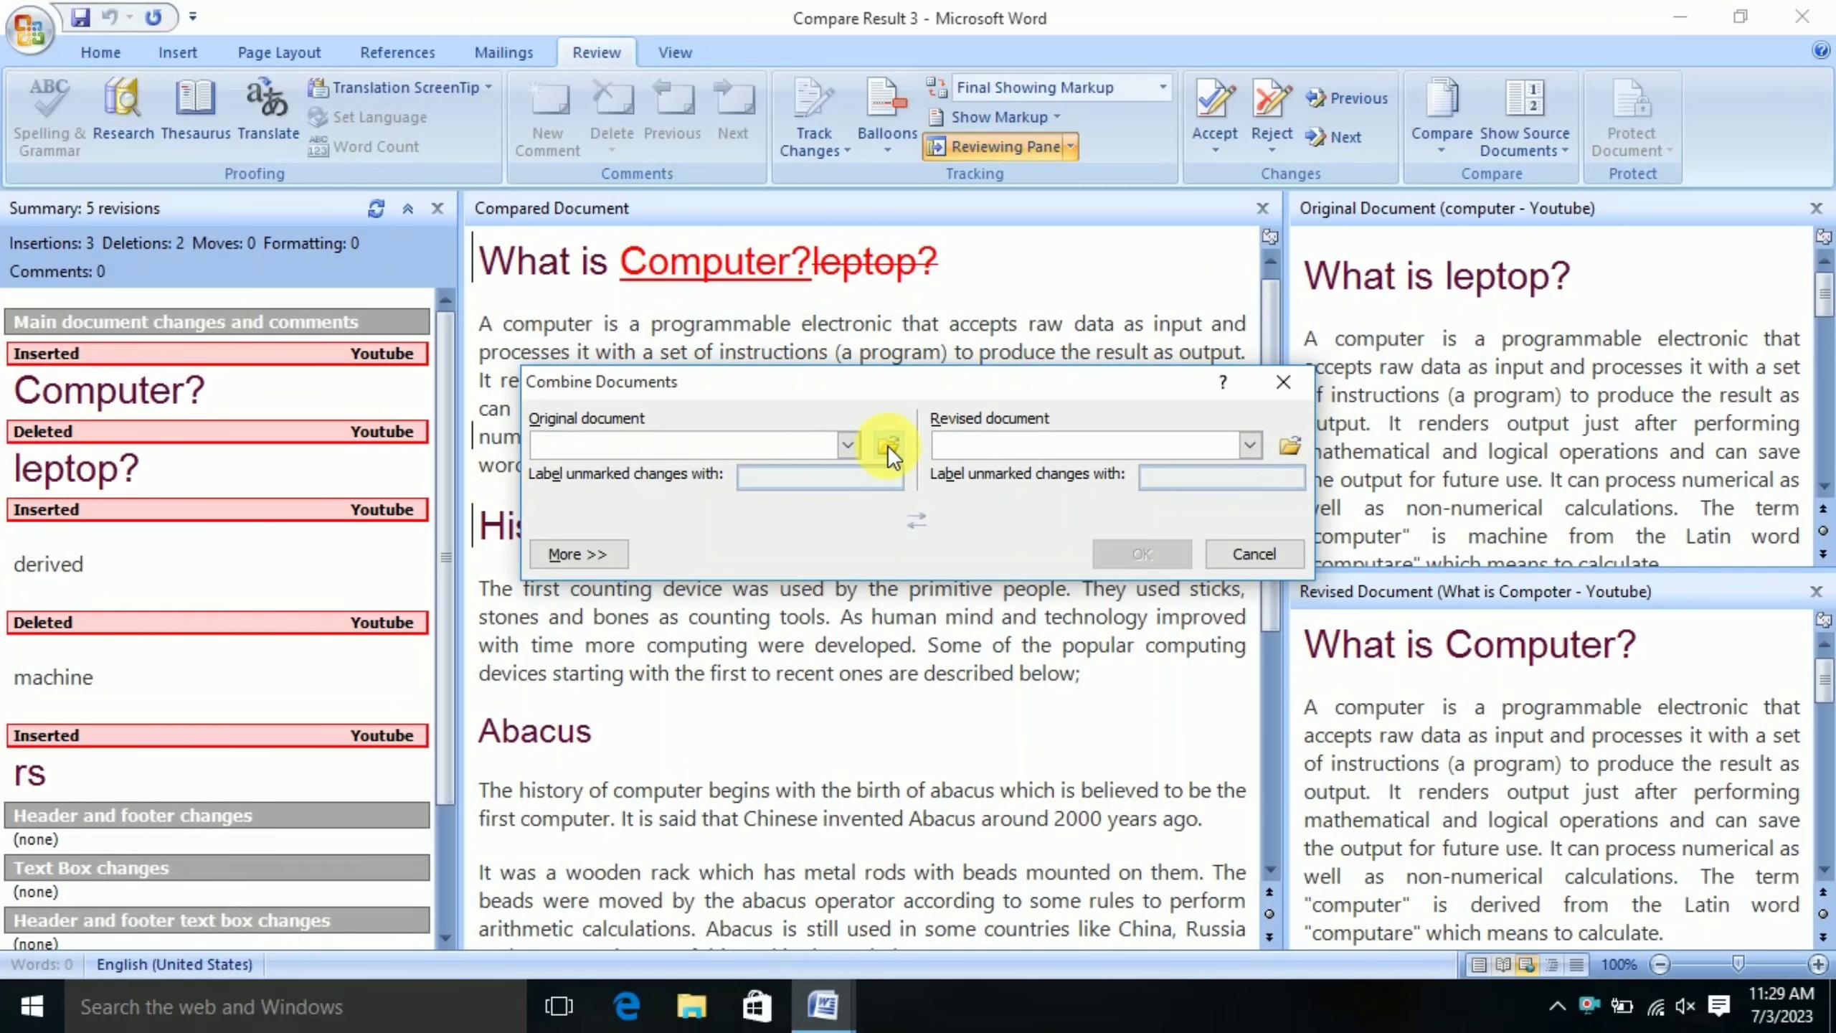
click(783, 474)
click(1159, 872)
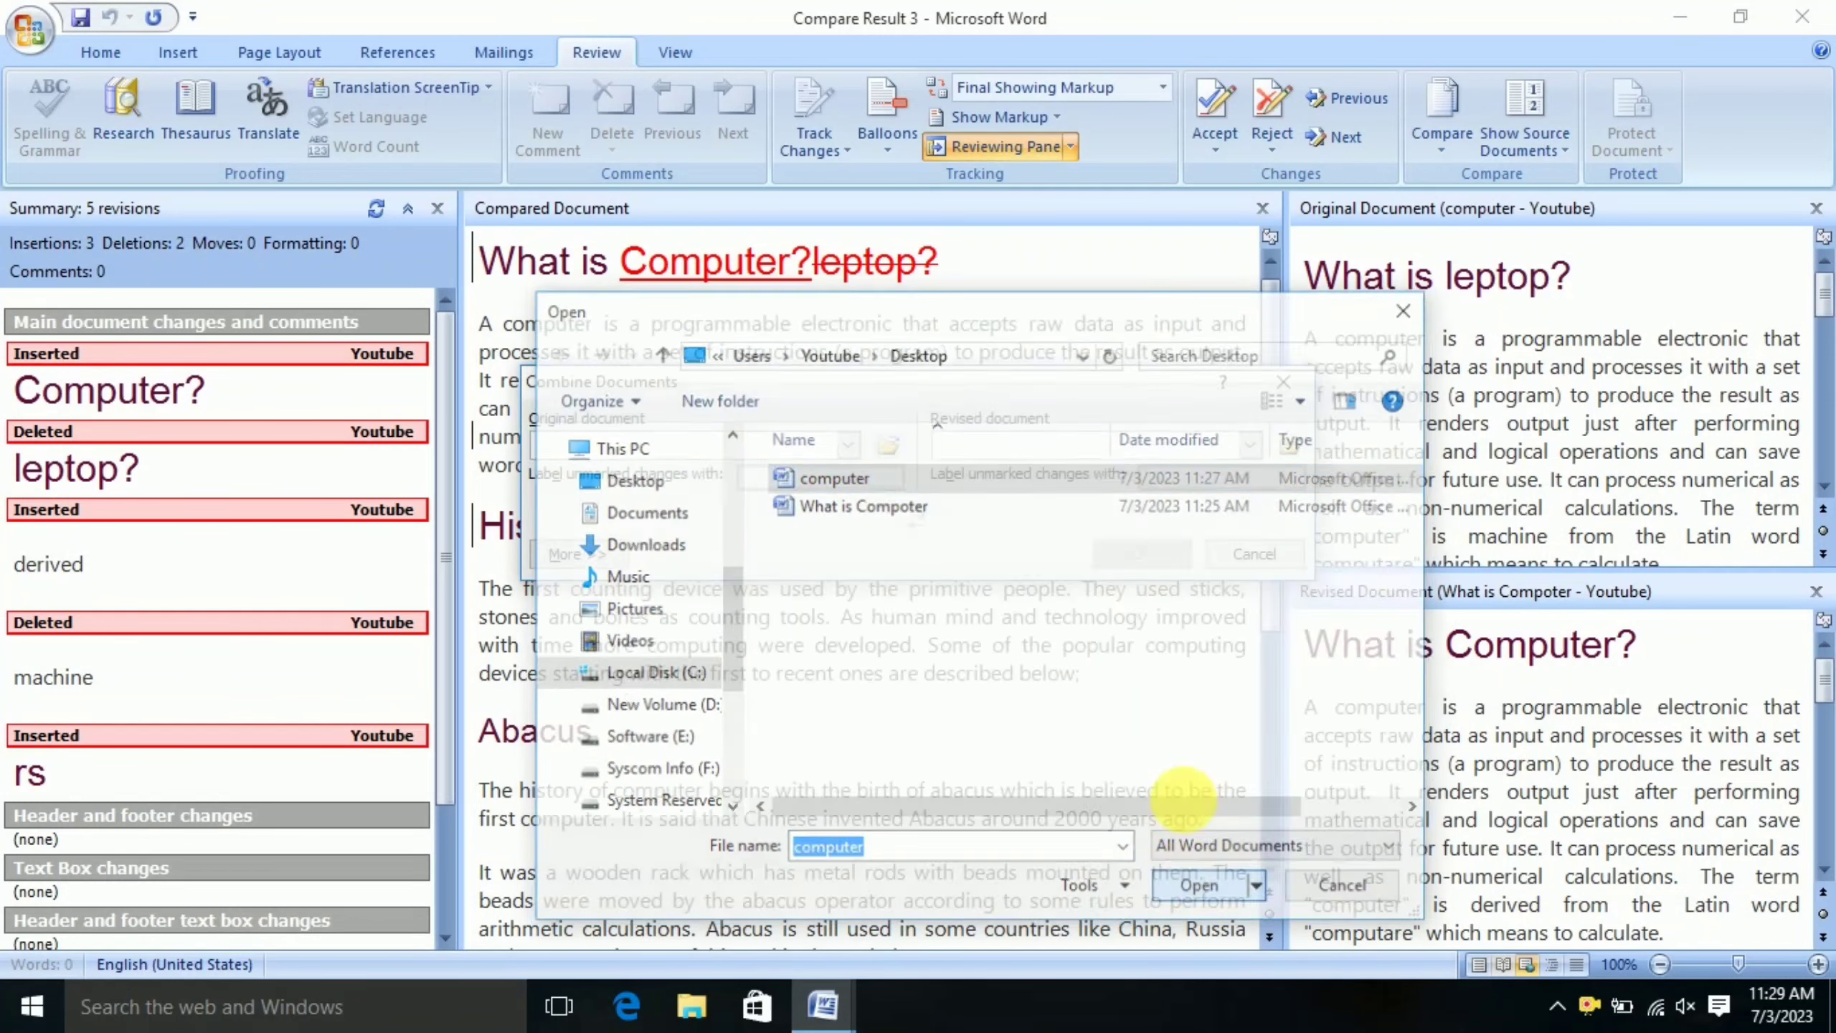
Choose "What is Compoter" as the revised document and combine the two documents
click(1251, 445)
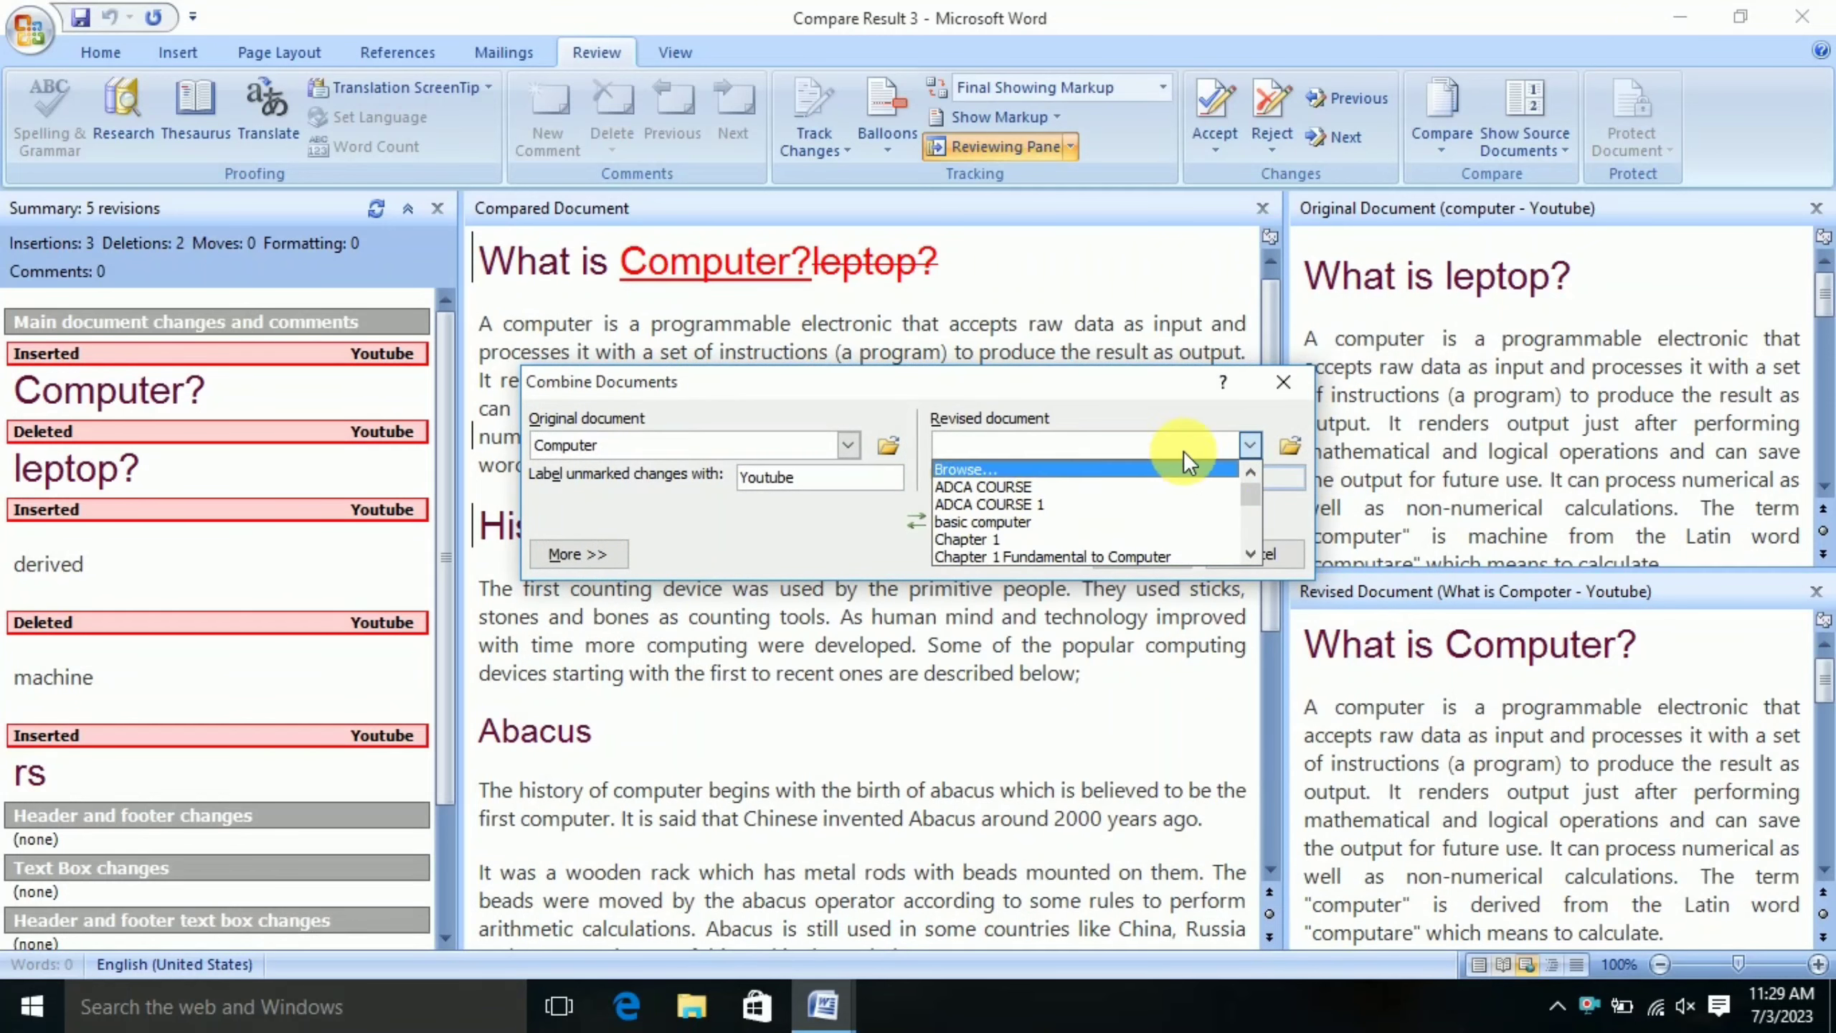
click(1287, 444)
click(884, 507)
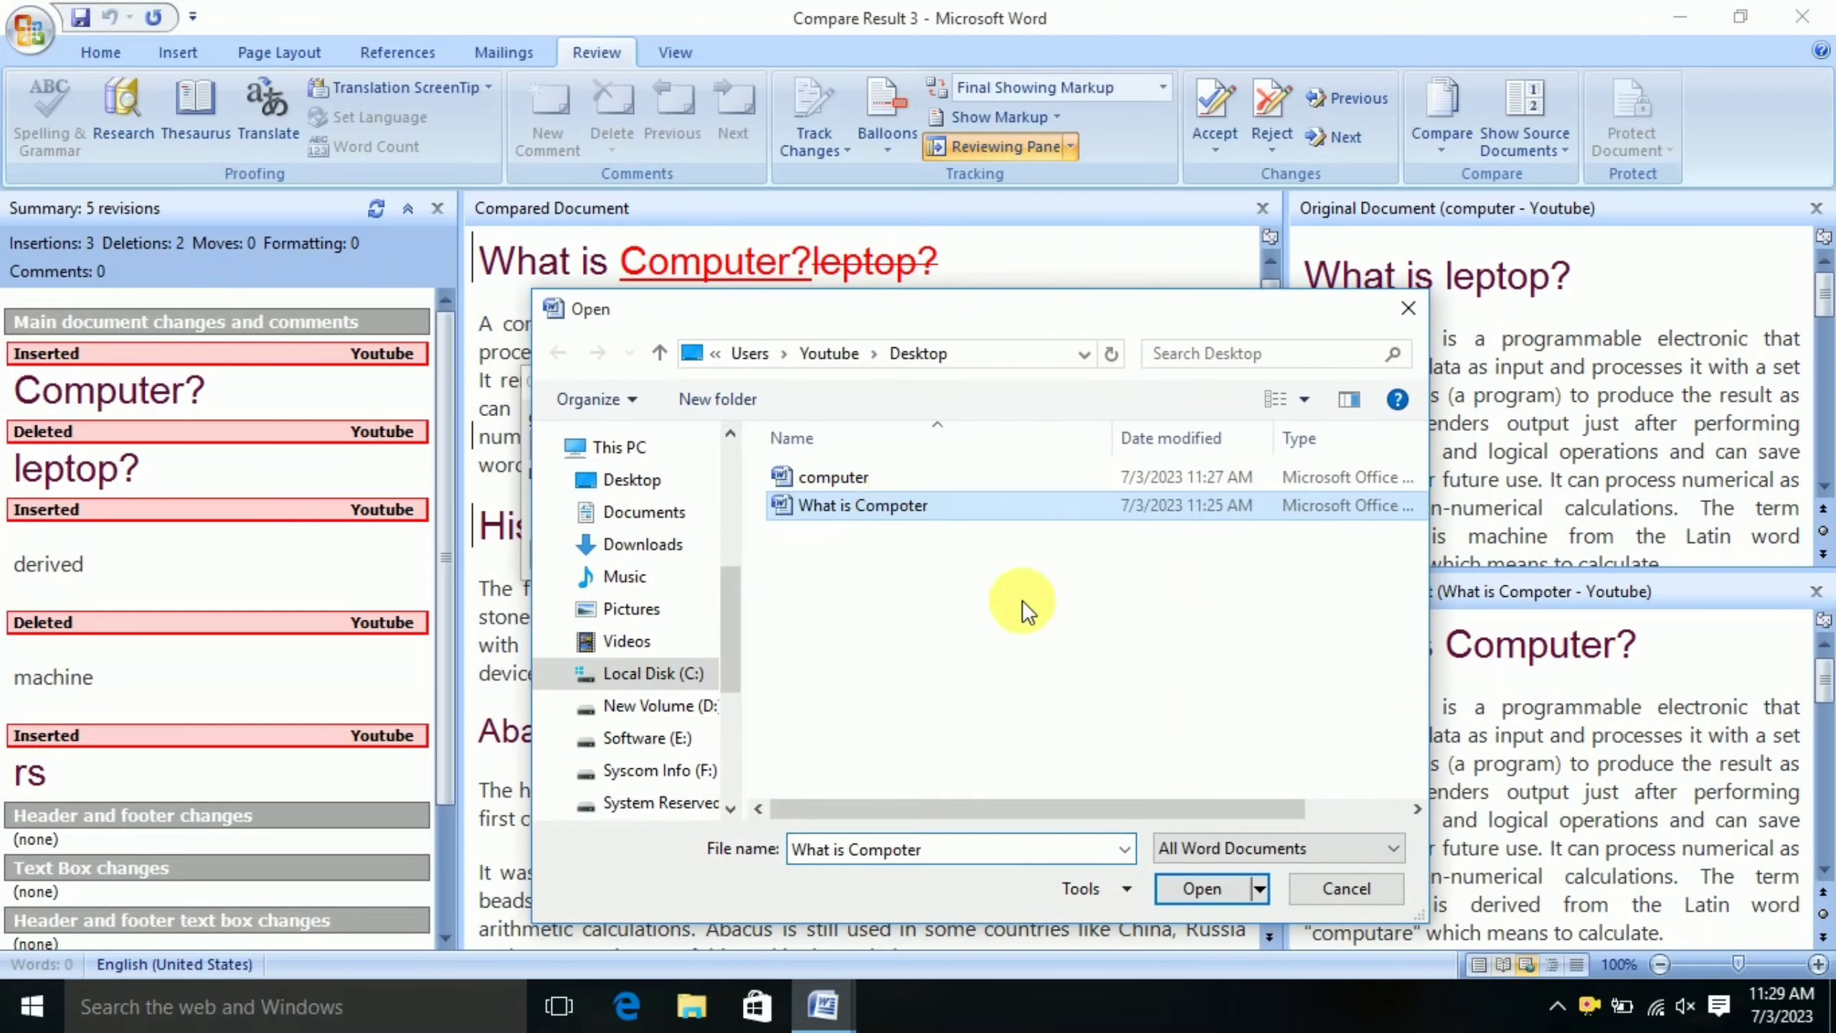
click(1195, 889)
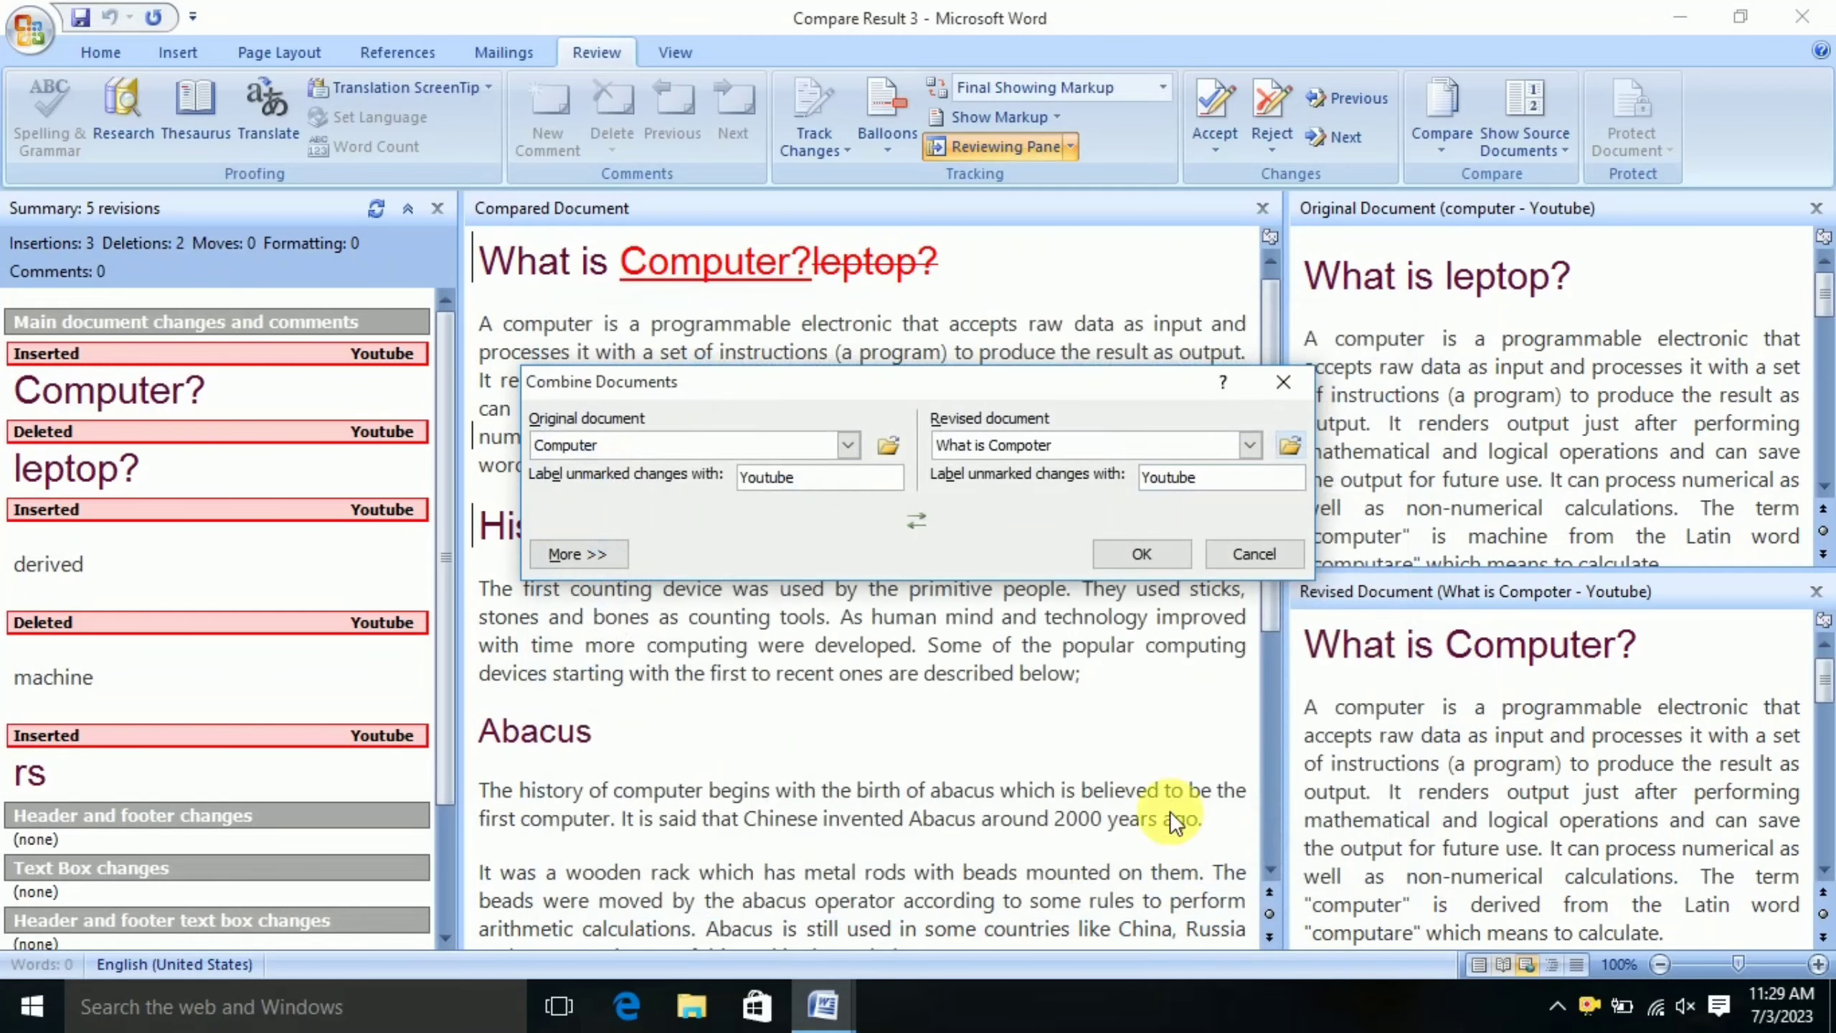
click(1110, 553)
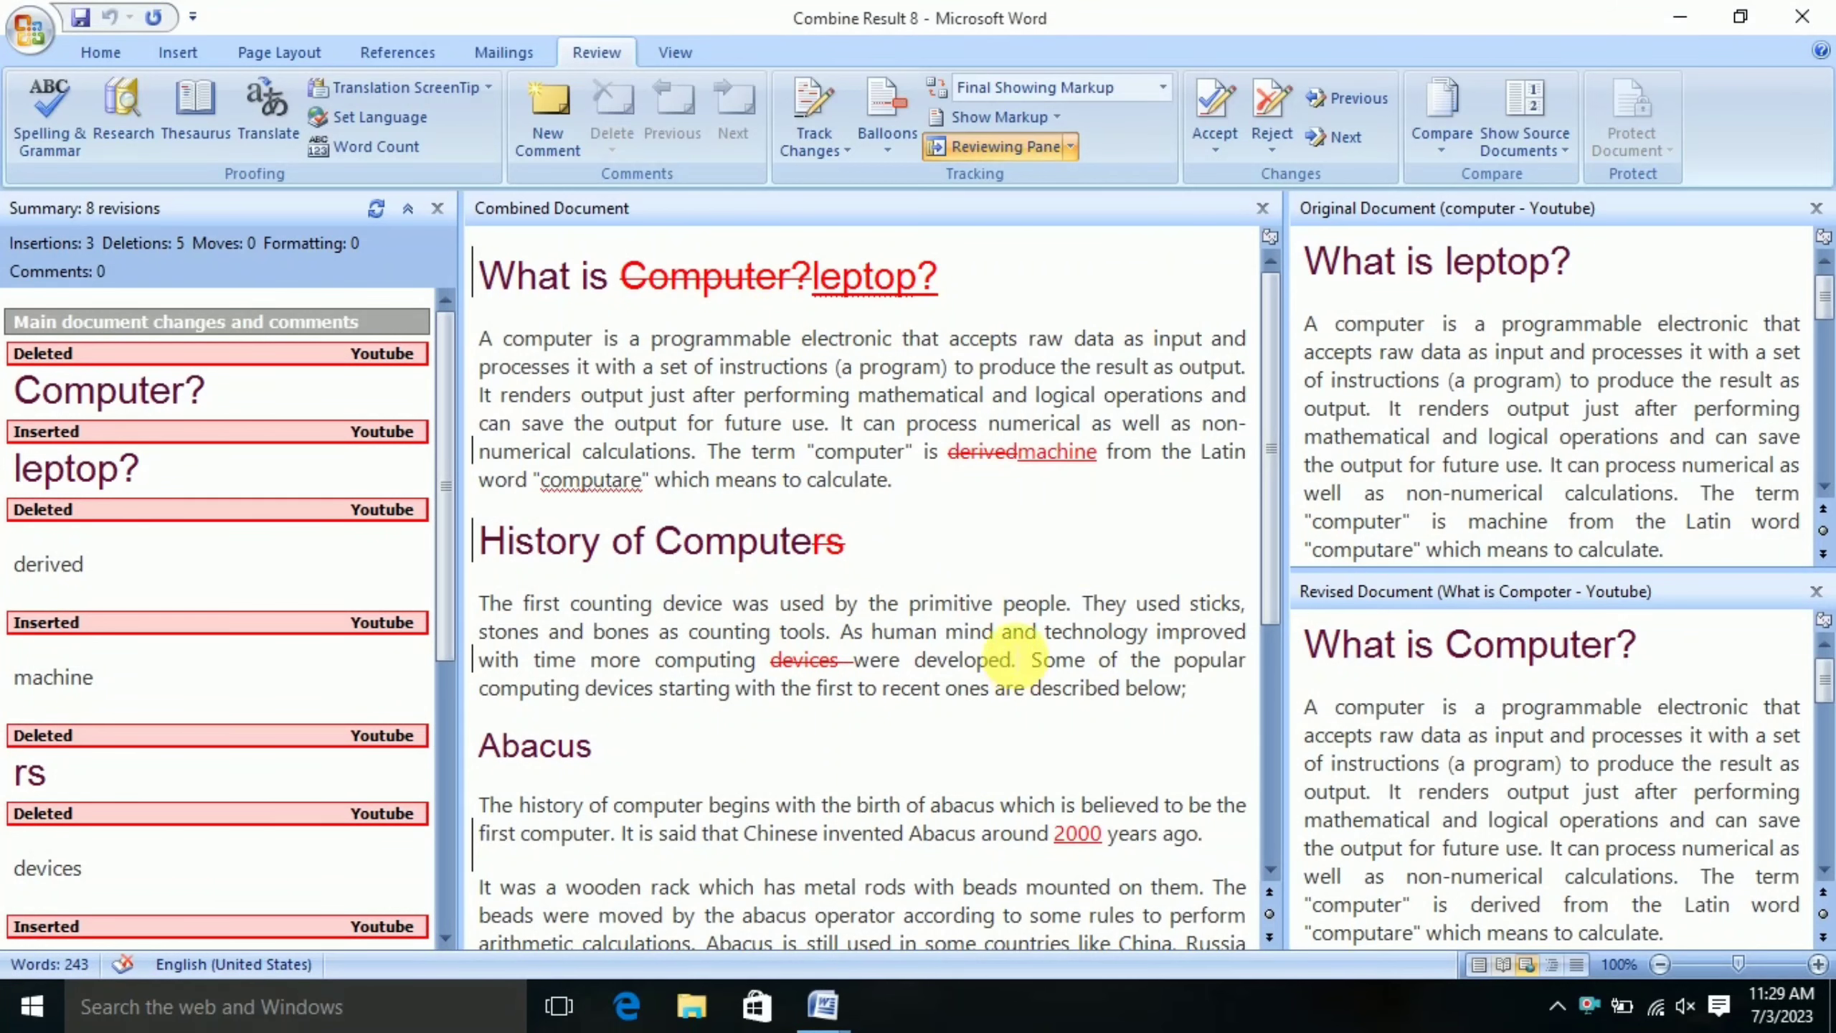
Look through the combined document's revisions alongside both sources, and hide the revision summary
scroll(832, 691, down, 3)
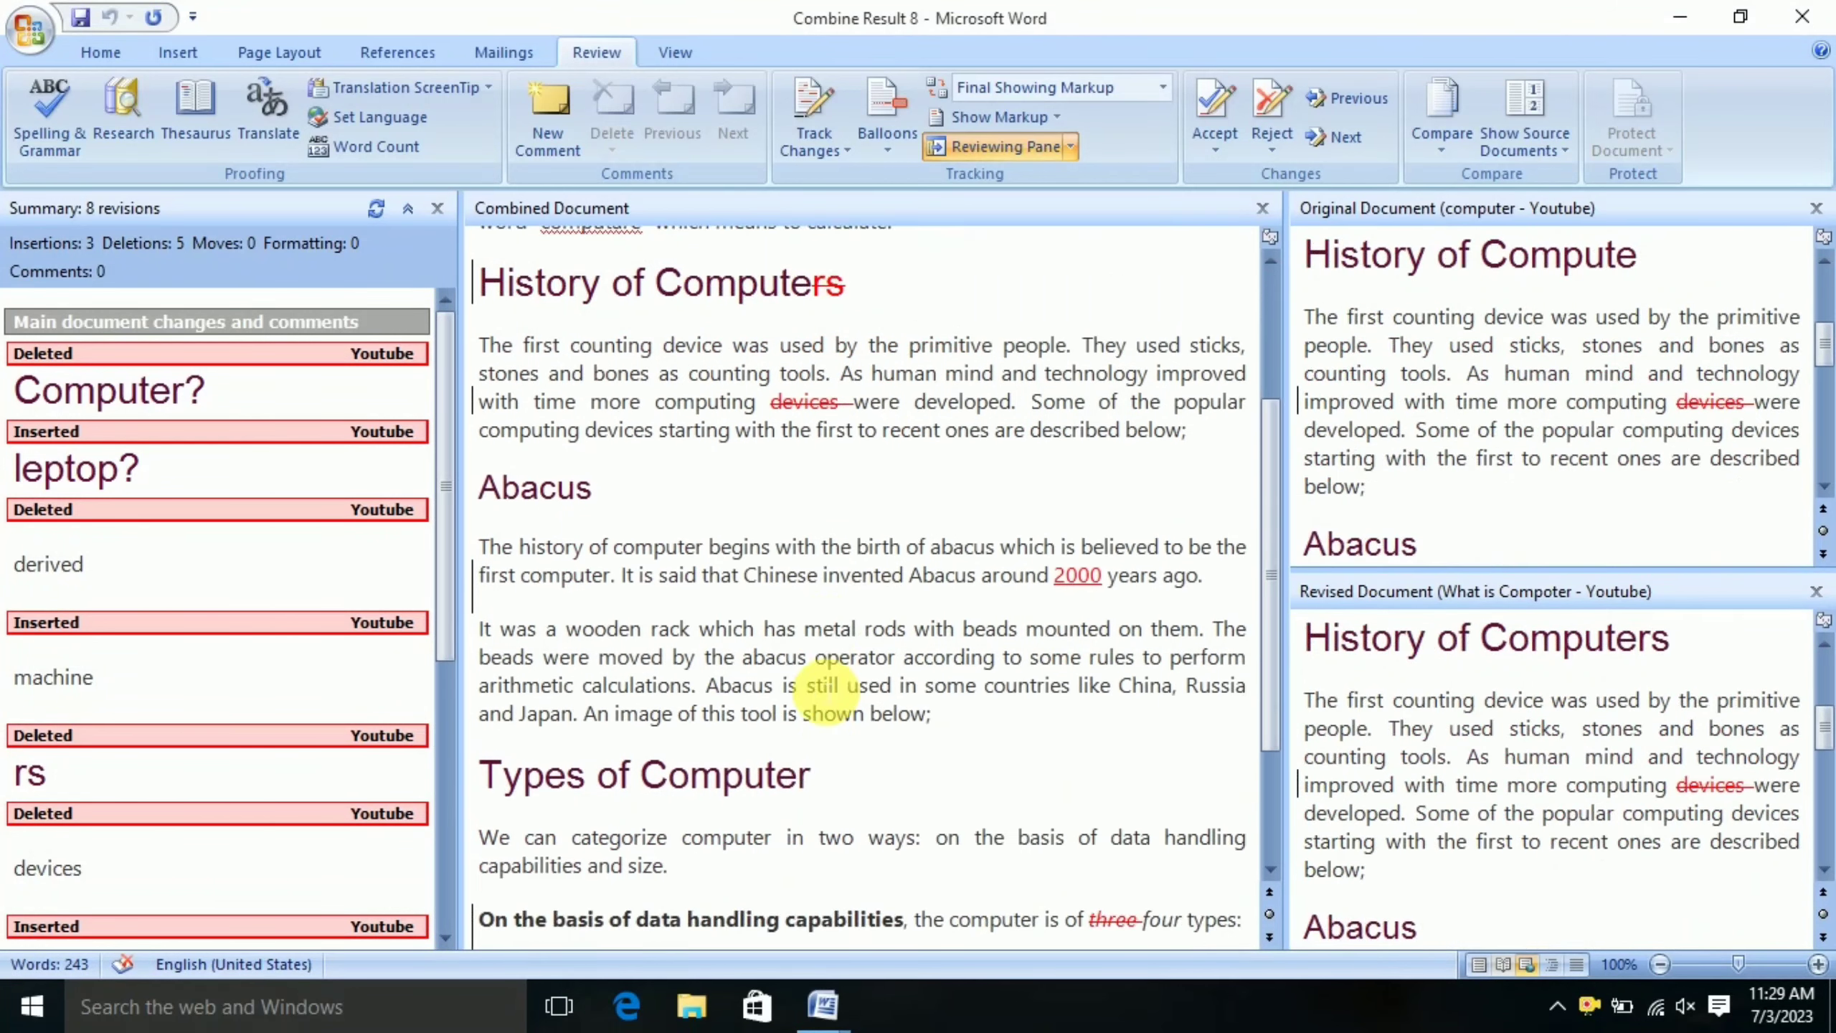
scroll(824, 702, down, 3)
scroll(819, 691, up, 6)
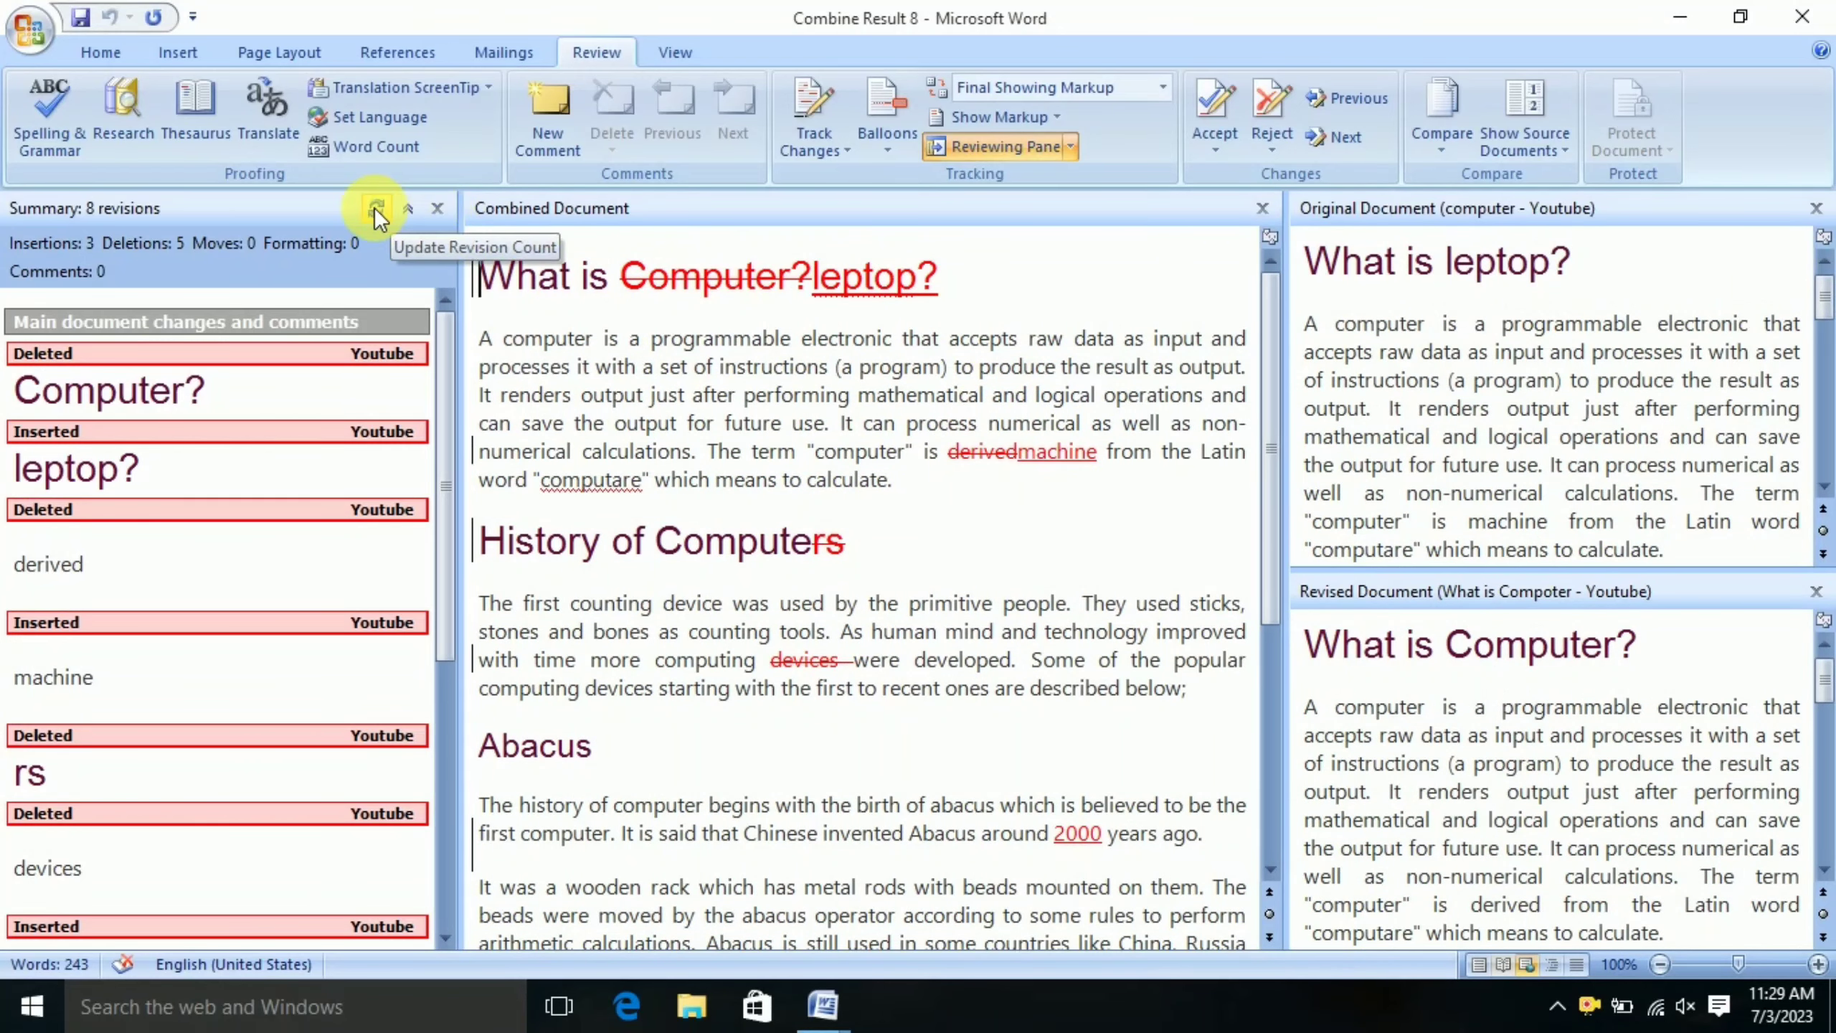
click(436, 207)
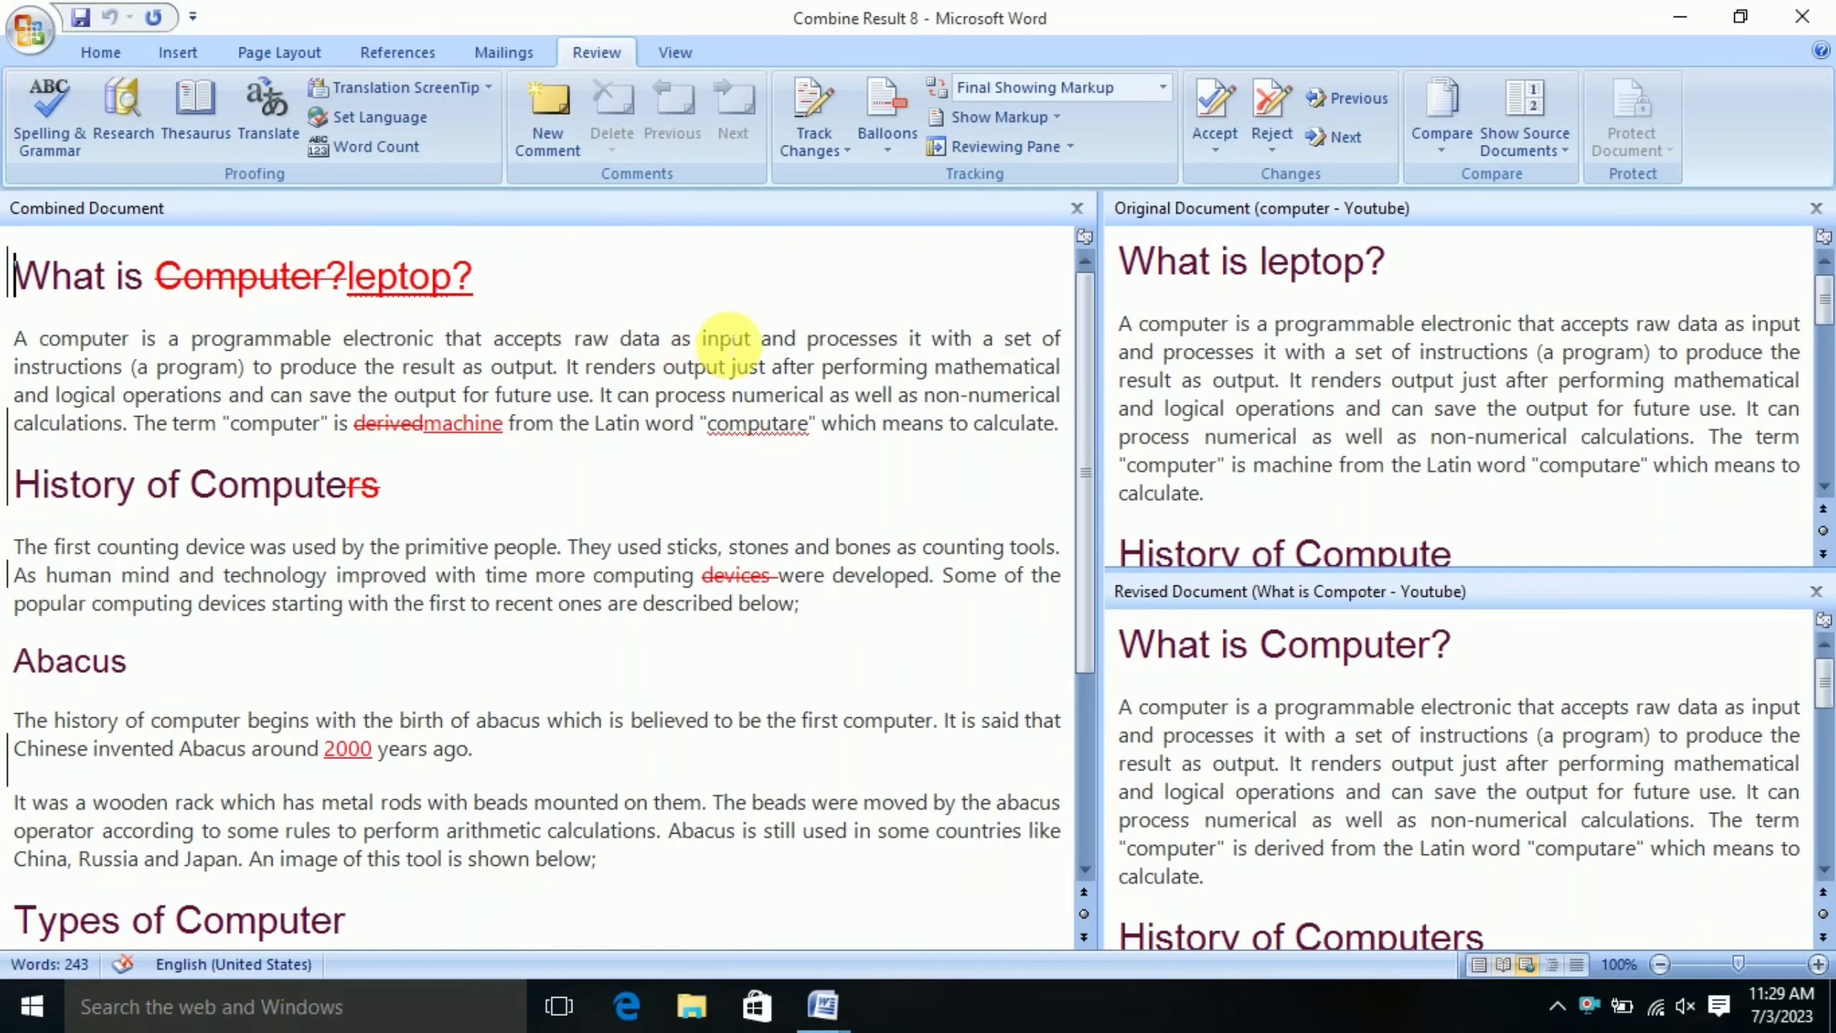
scroll(1512, 725, down, 4)
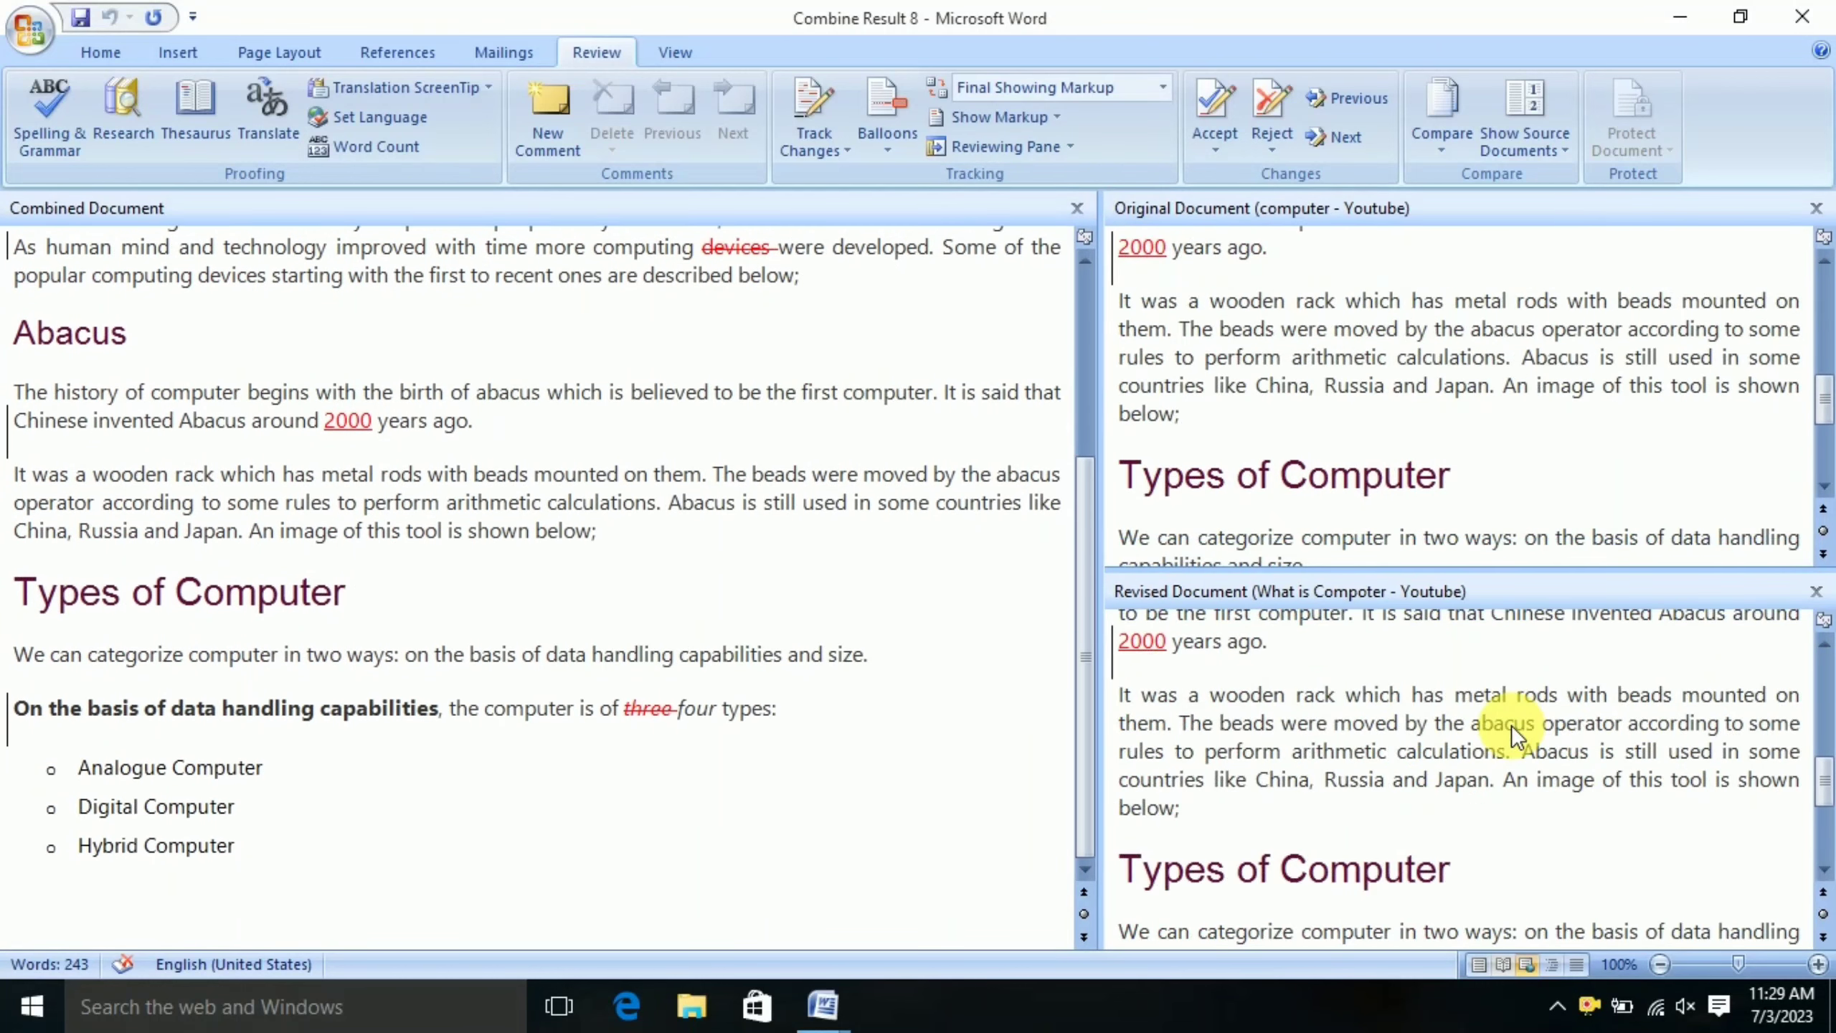
scroll(1512, 725, up, 4)
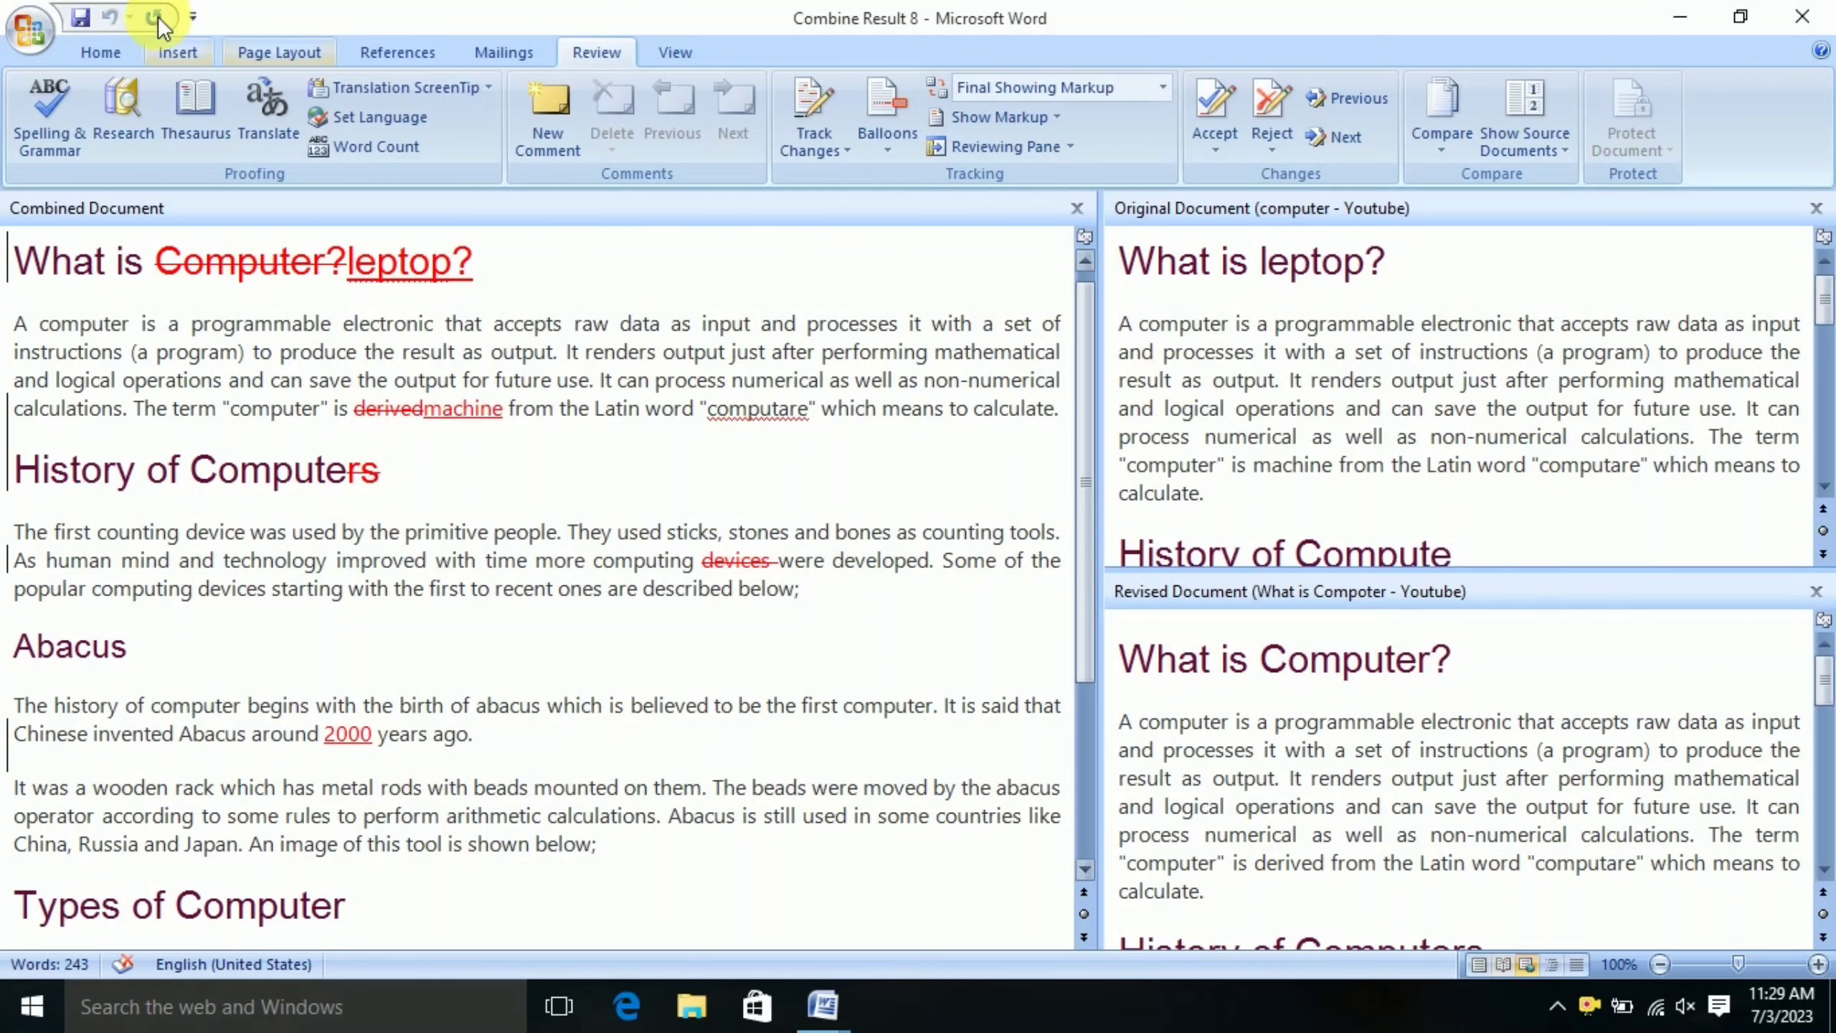
Create another new blank document from the Blank document template
click(29, 29)
click(65, 99)
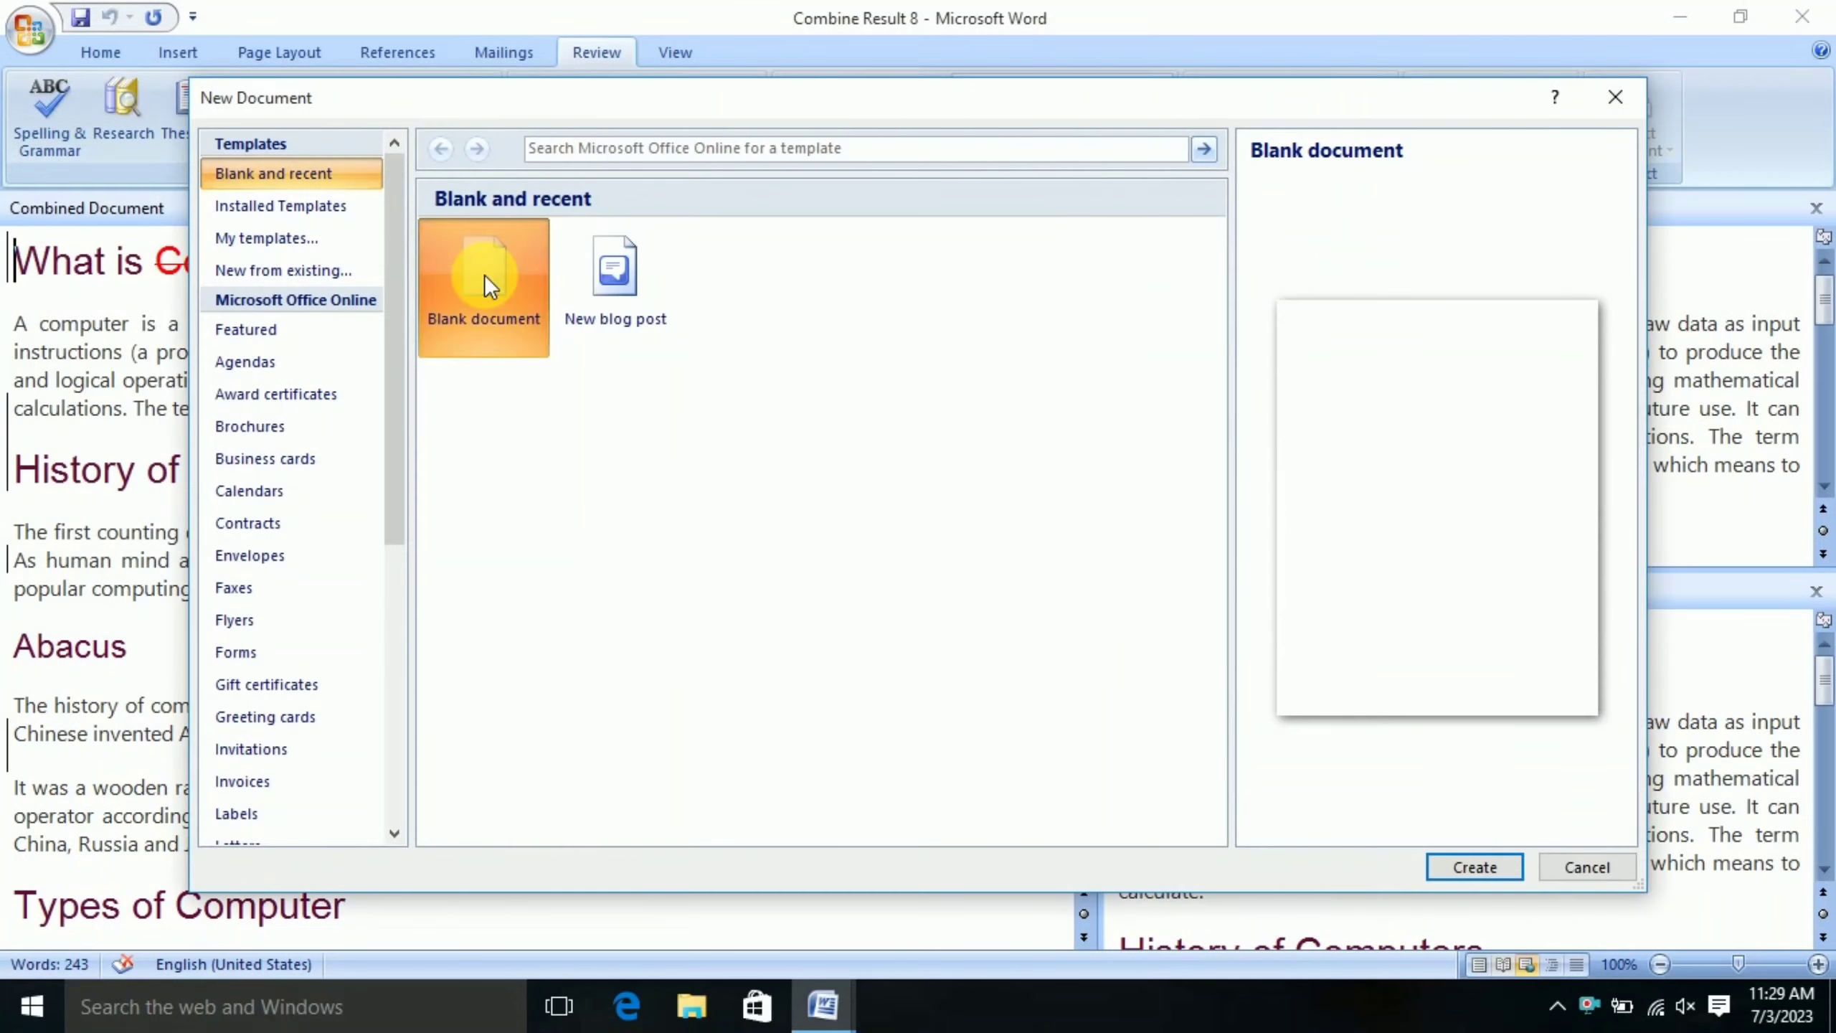
double_click(484, 274)
Open the recent document "computer" and display its reviewing commands
click(29, 28)
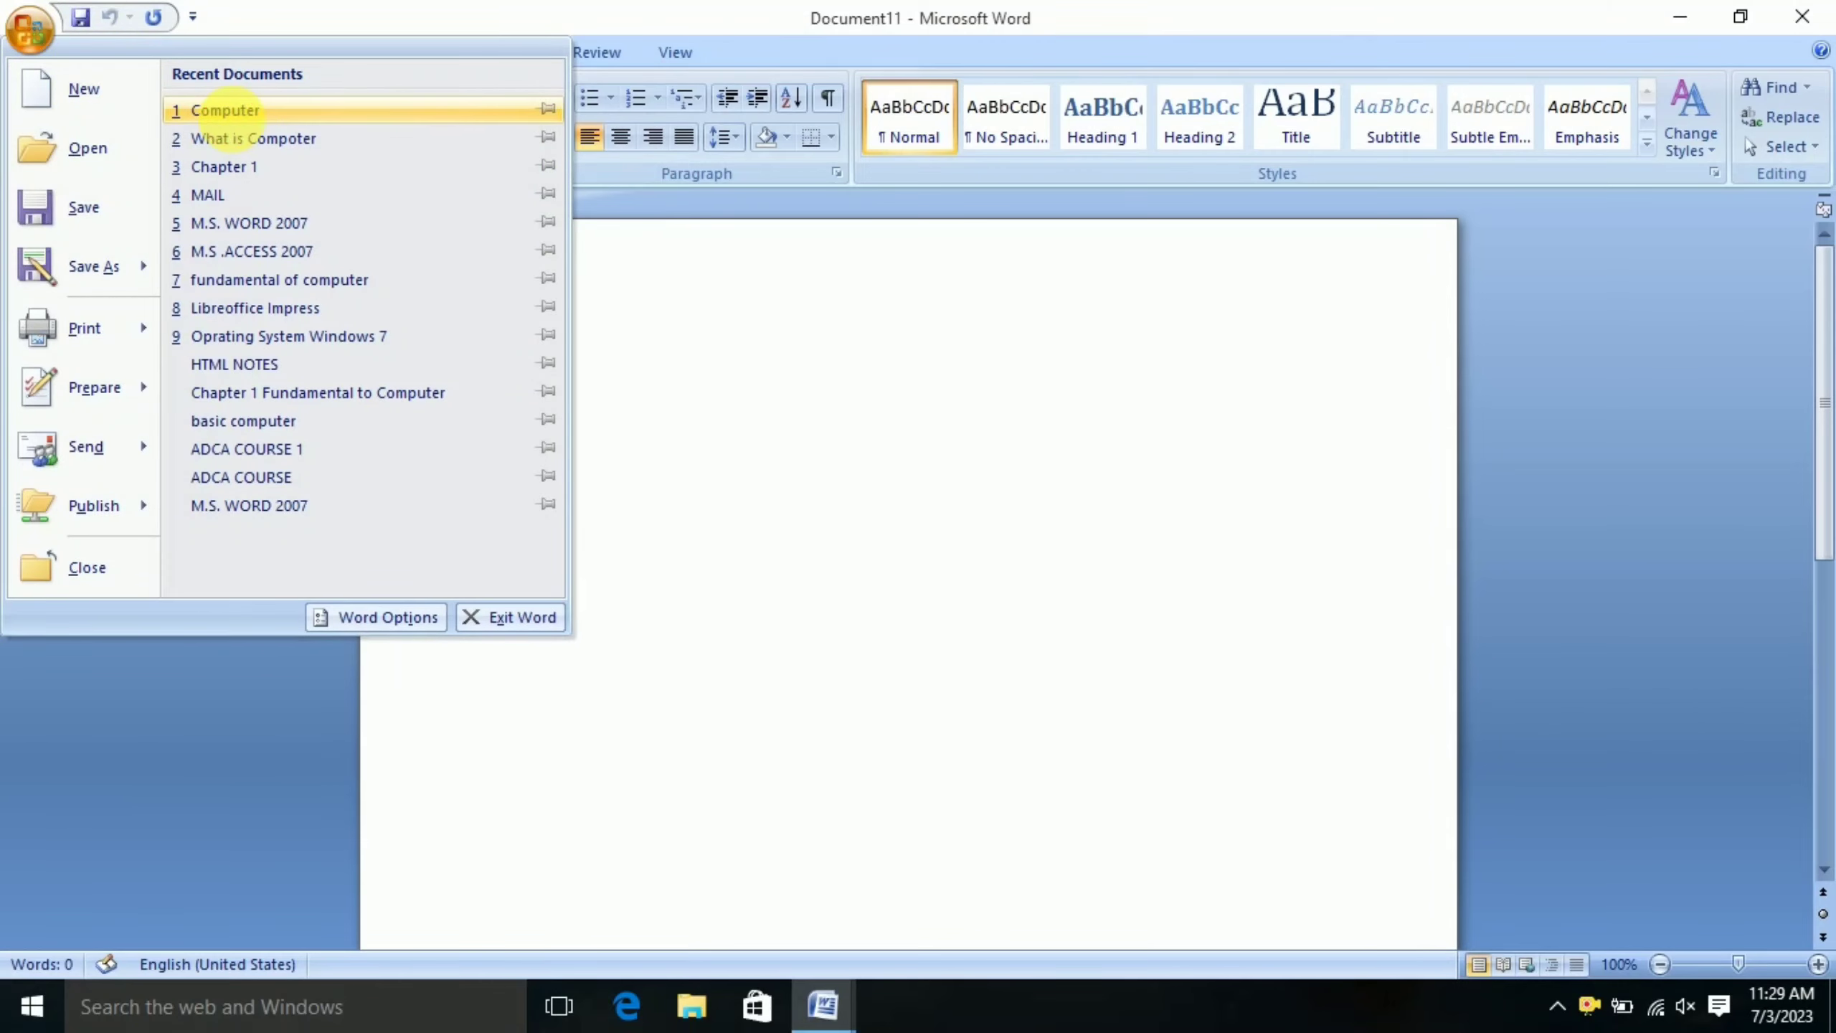
click(246, 110)
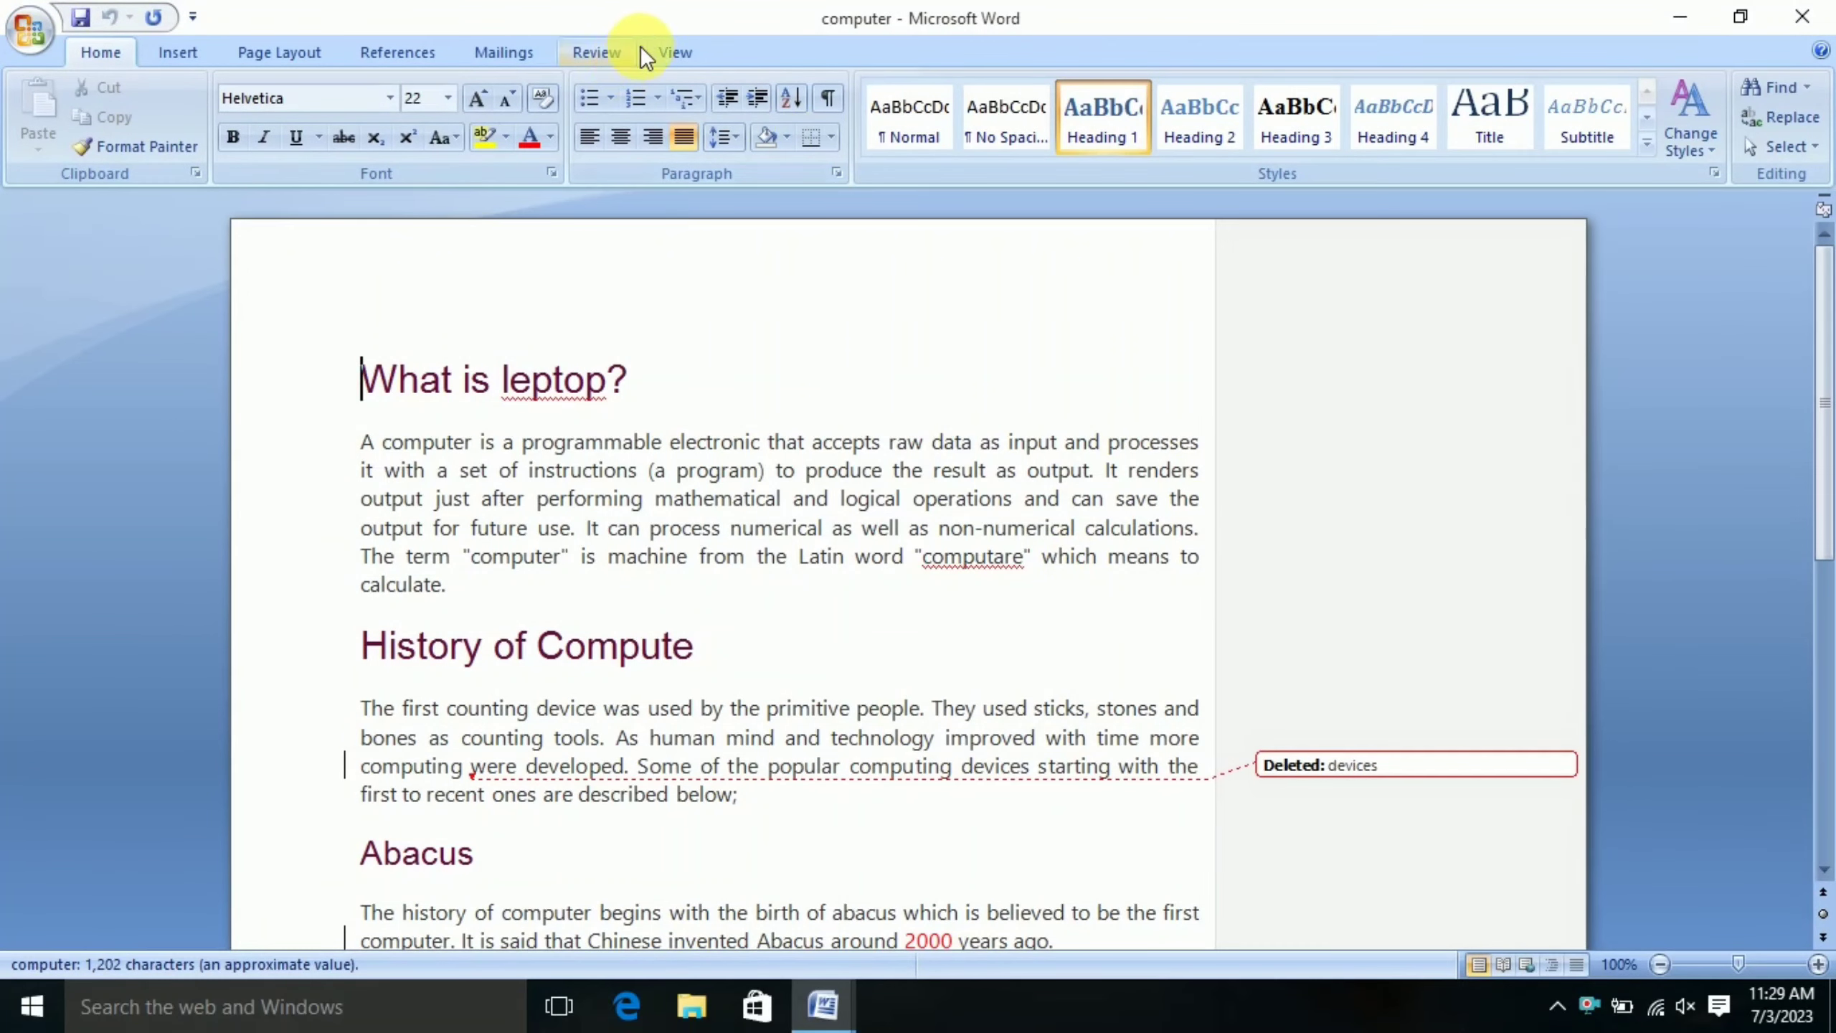
click(599, 52)
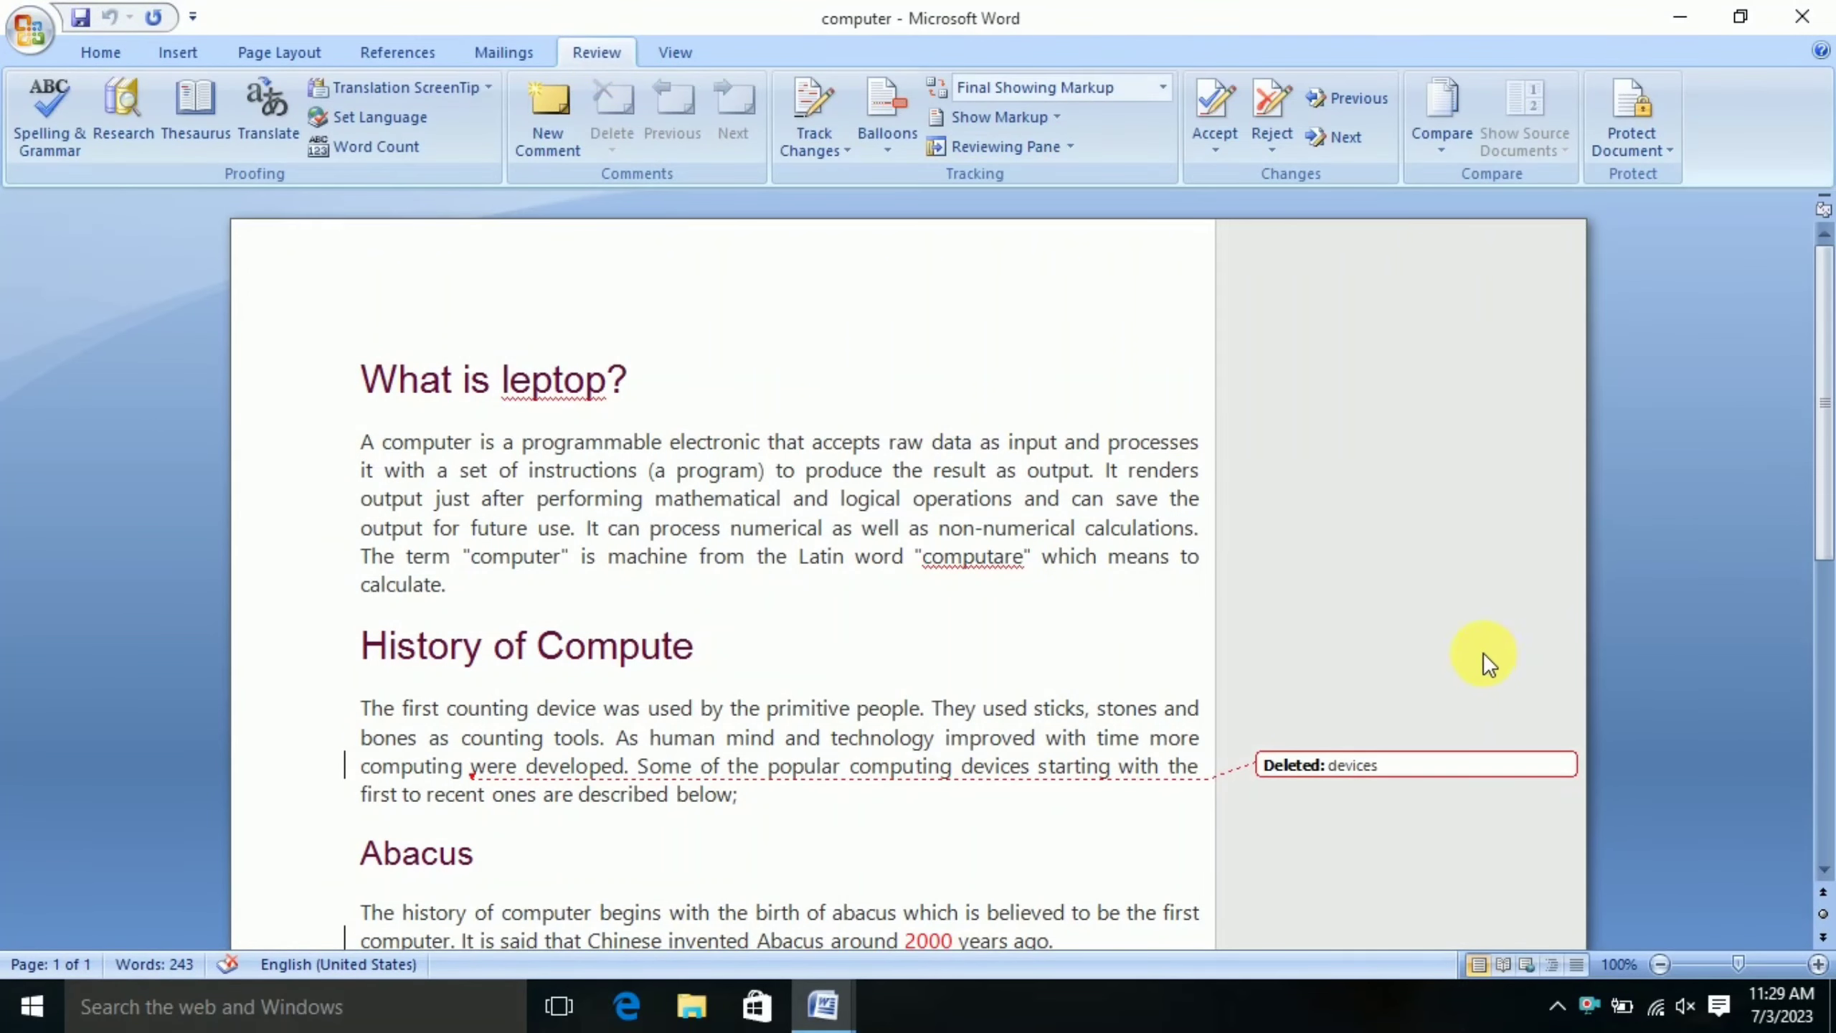